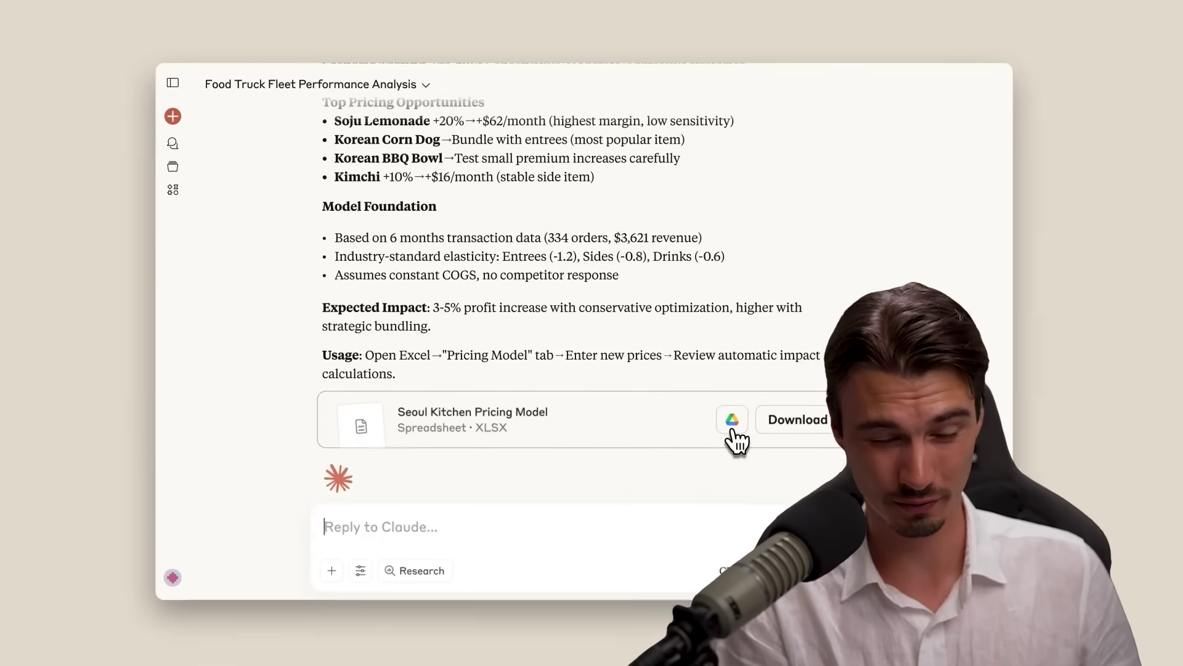
Open the Seoul Kitchen Pricing Model in Google Sheets and select the 6.66 New Price cell
left_click(744, 423)
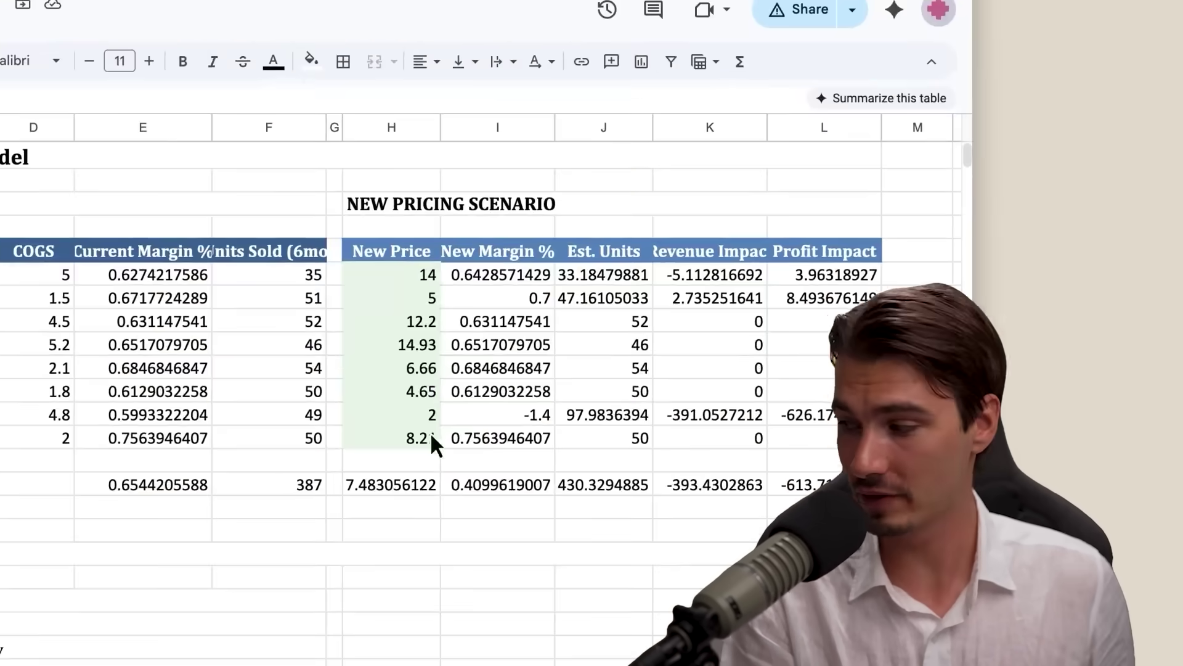
left_click(601, 326)
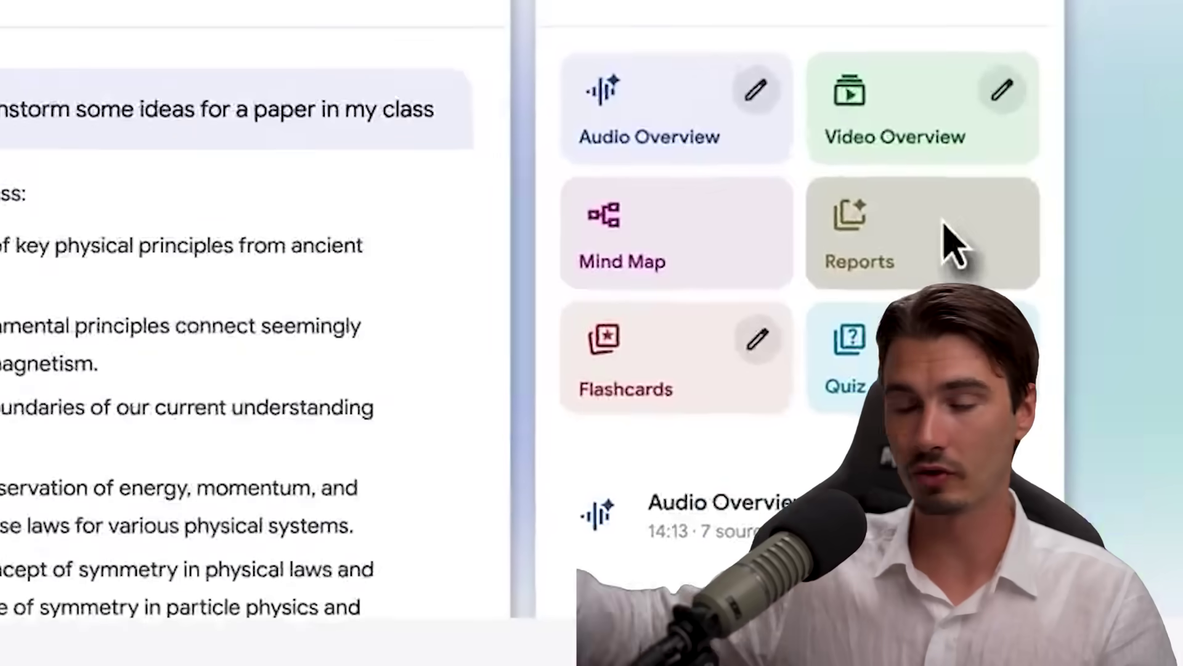
left_click(1078, 193)
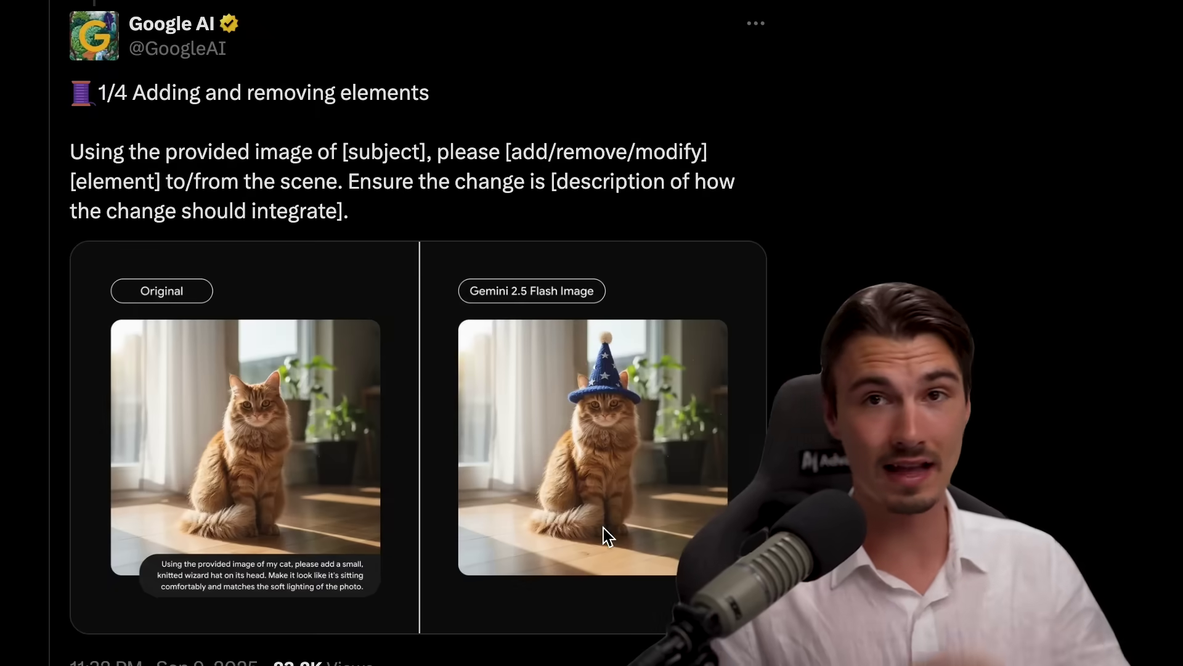
scroll(604, 528, "down", 12)
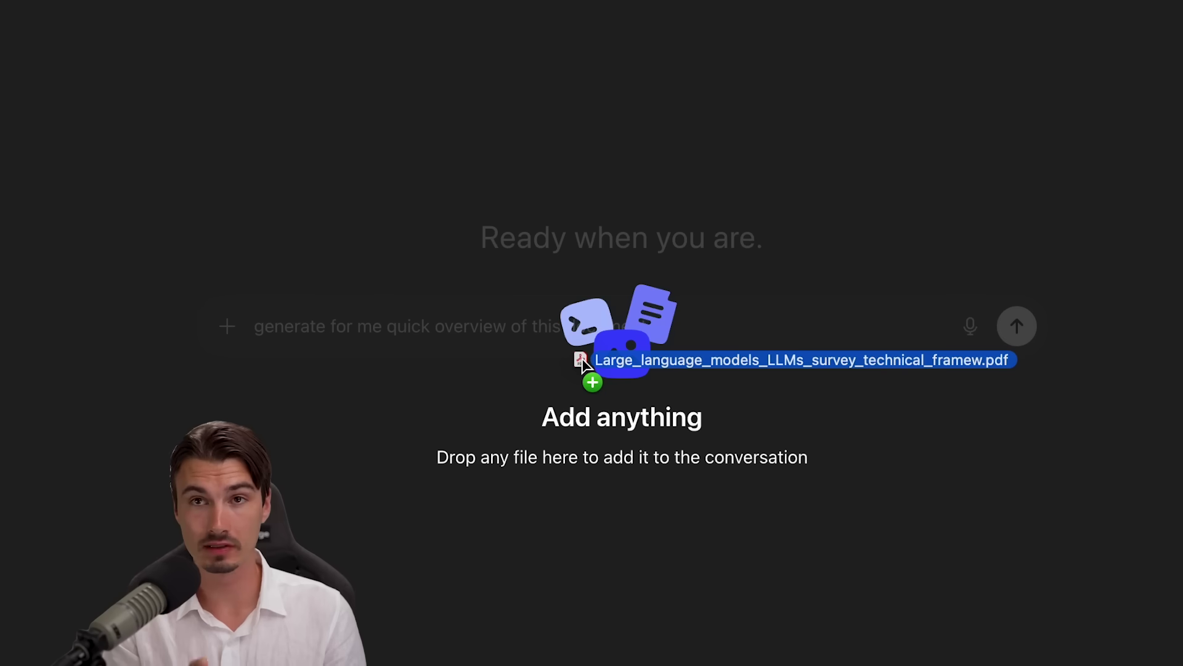
Attach the language models survey PDF and send the quick-overview request
left_click_drag(581, 359, 510, 344)
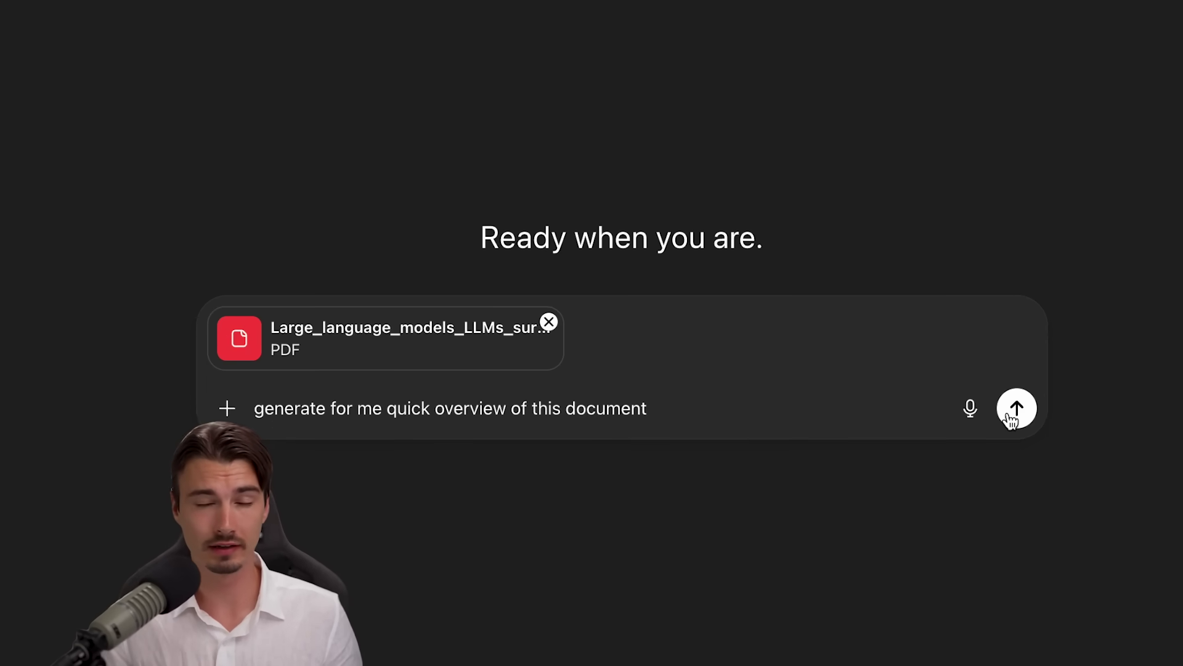
left_click(1011, 416)
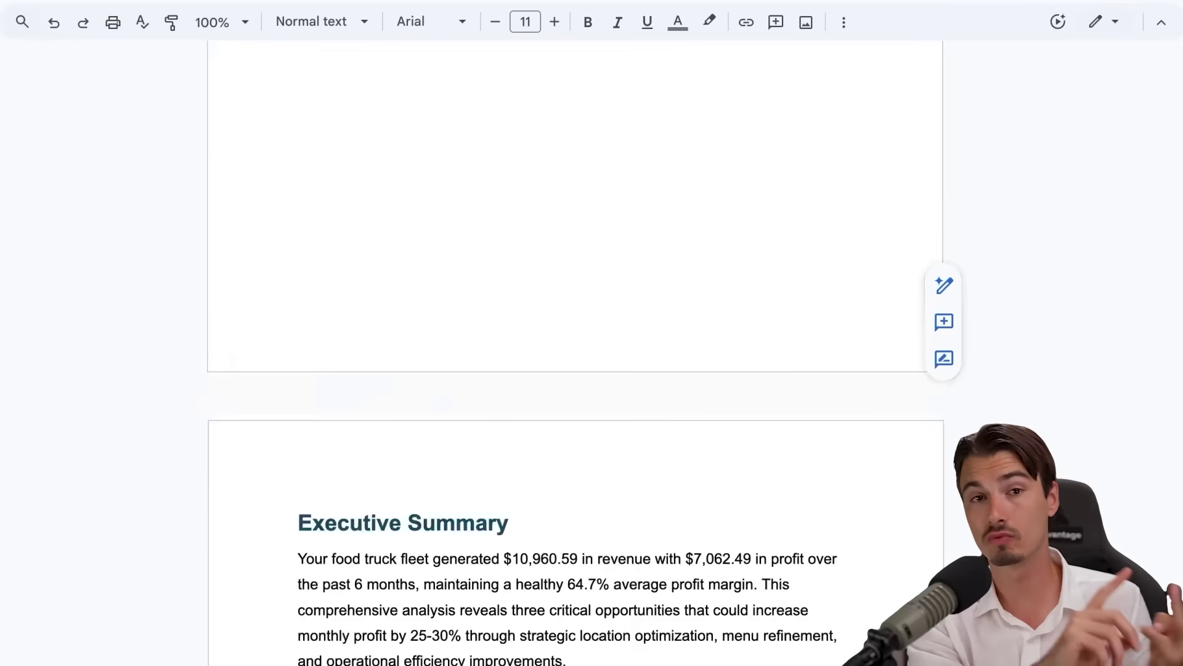
scroll(576, 370, "down", 10)
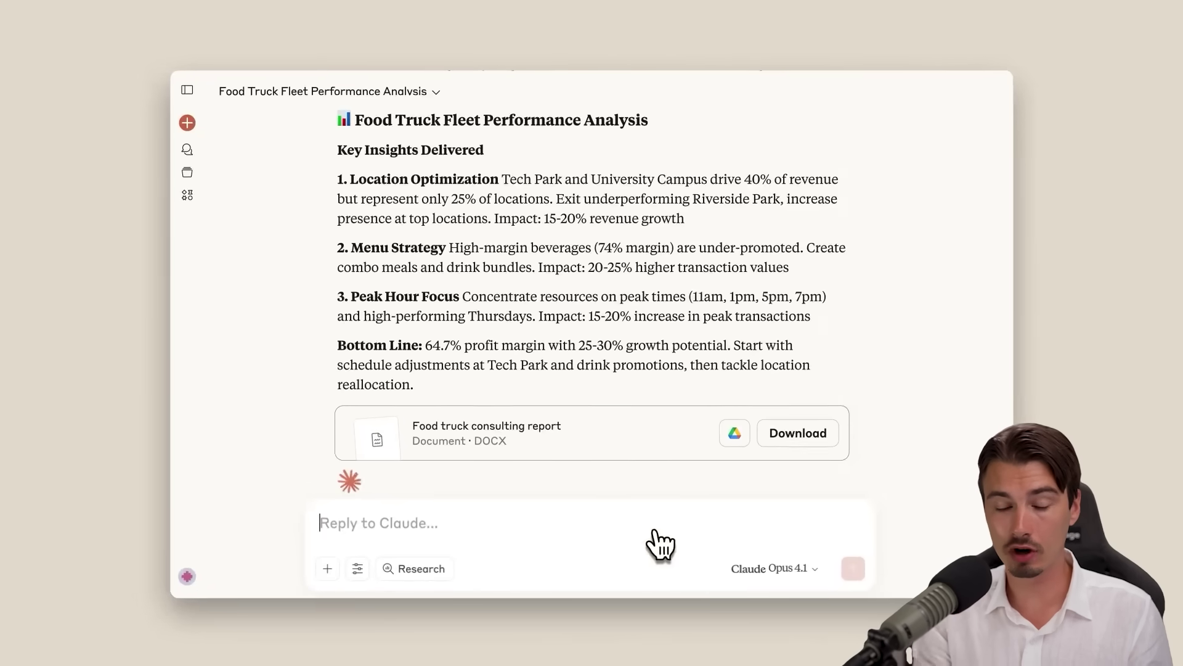
Preview the Food truck consulting report beside the chat and open it in Google Docs
left_click(633, 449)
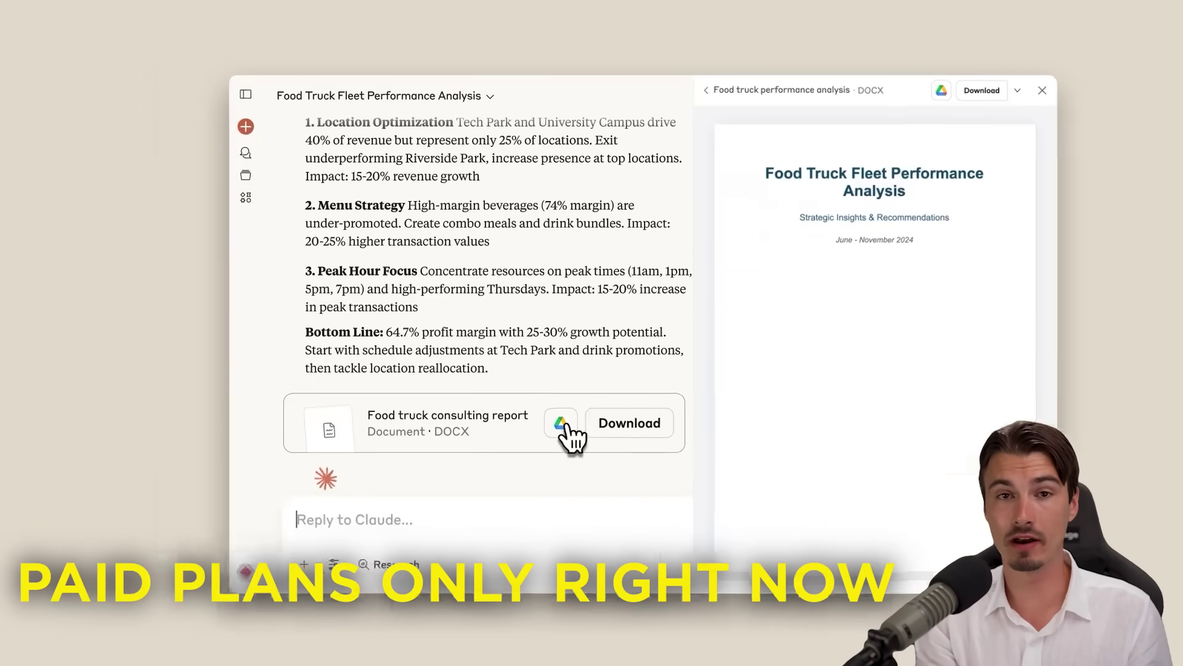
left_click(563, 424)
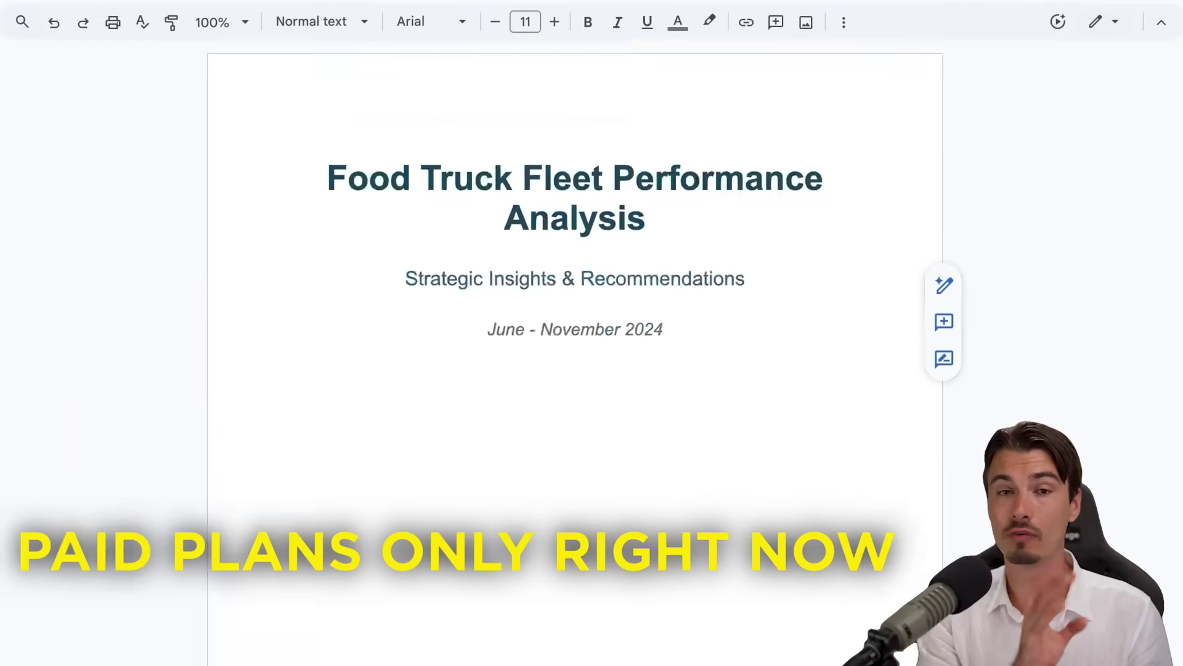
scroll(577, 370, "down", 8)
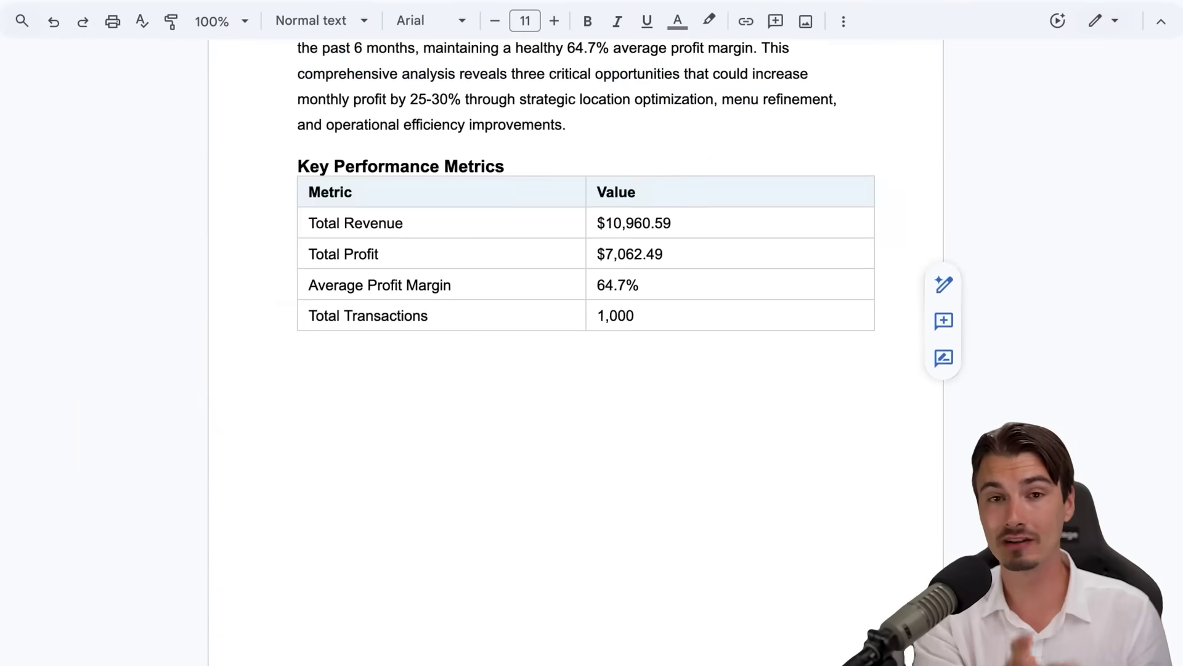
scroll(576, 370, "down", 10)
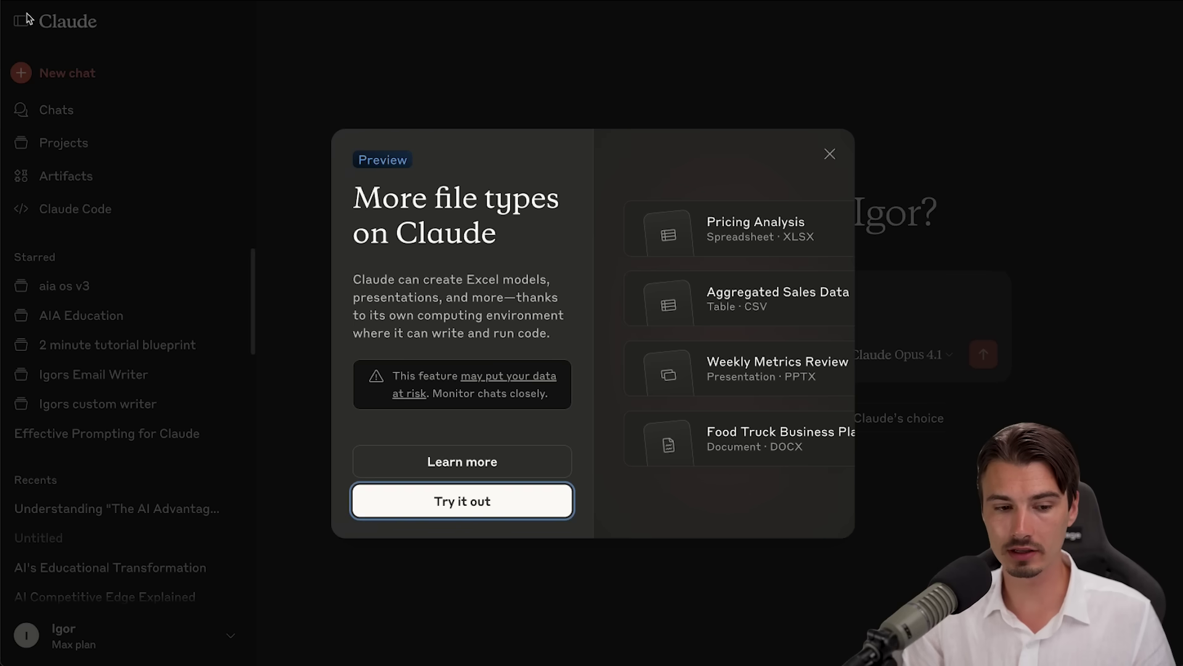
Turn on Upgraded file creation and analysis in Claude's feature settings
left_click(493, 509)
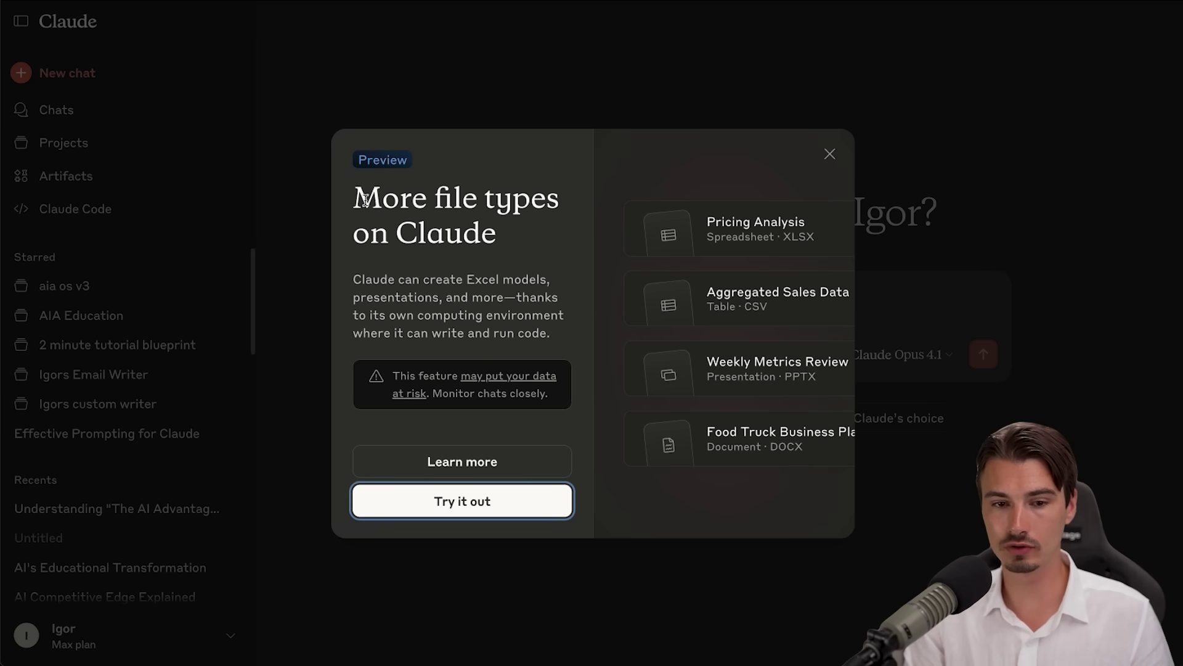
left_click_drag(354, 199, 538, 236)
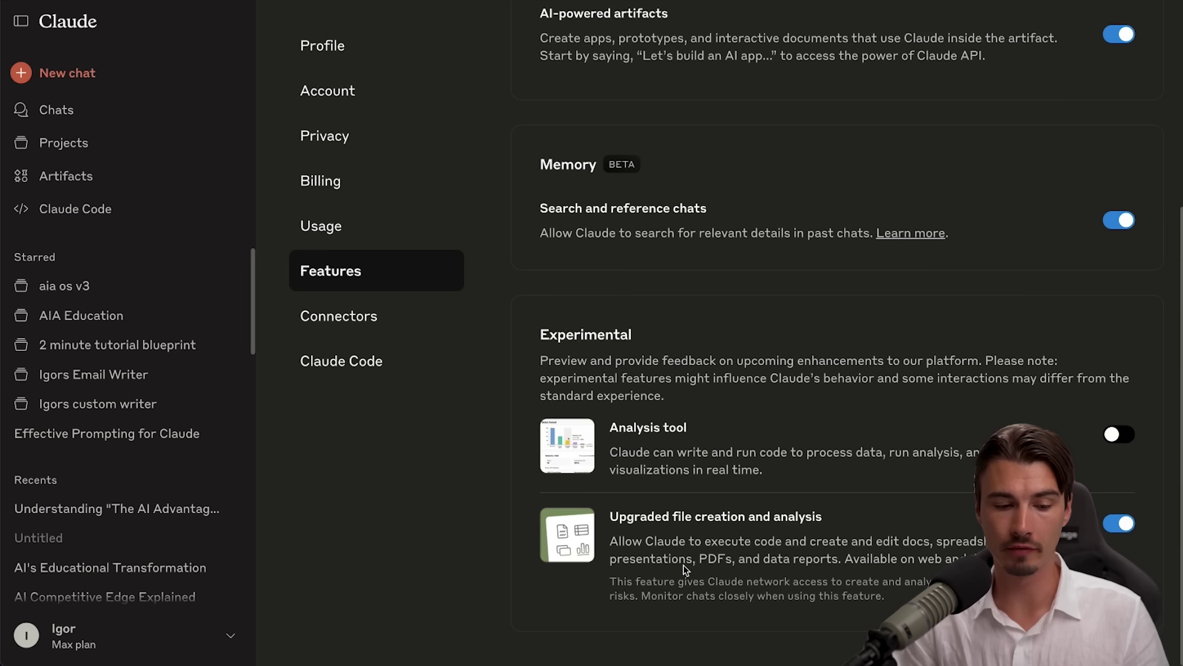
left_click(138, 632)
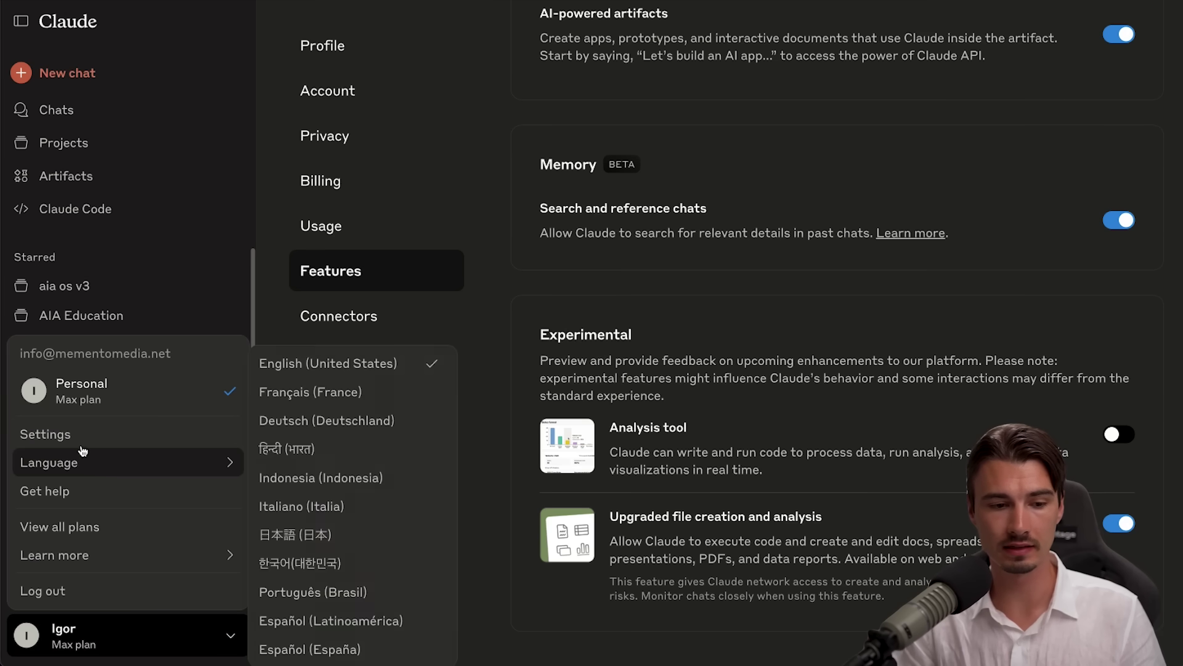
left_click(774, 401)
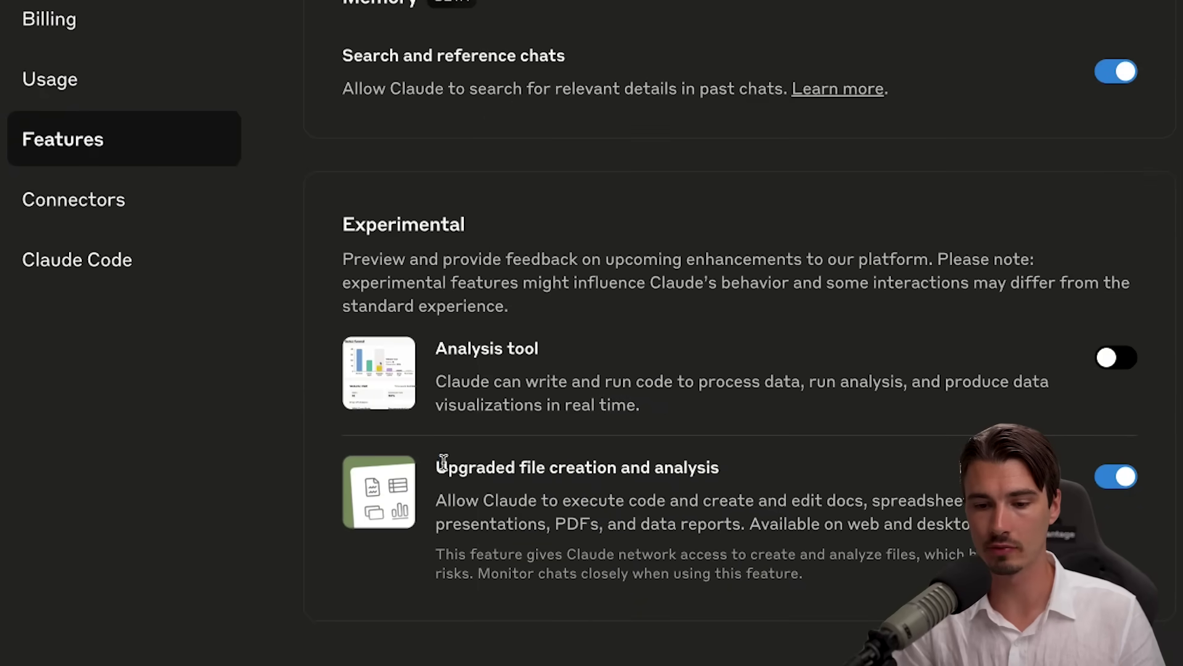
left_click(746, 479)
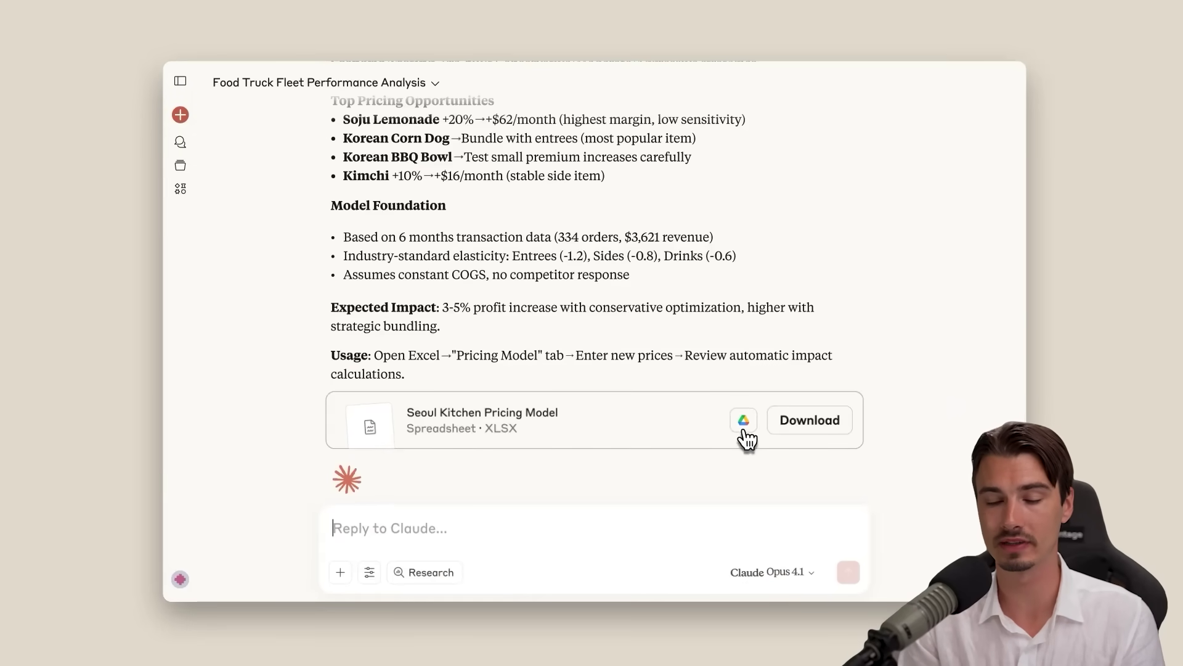
Change the 6.66 New Price in the Seoul Kitchen pricing sheet to 9.5
left_click(744, 421)
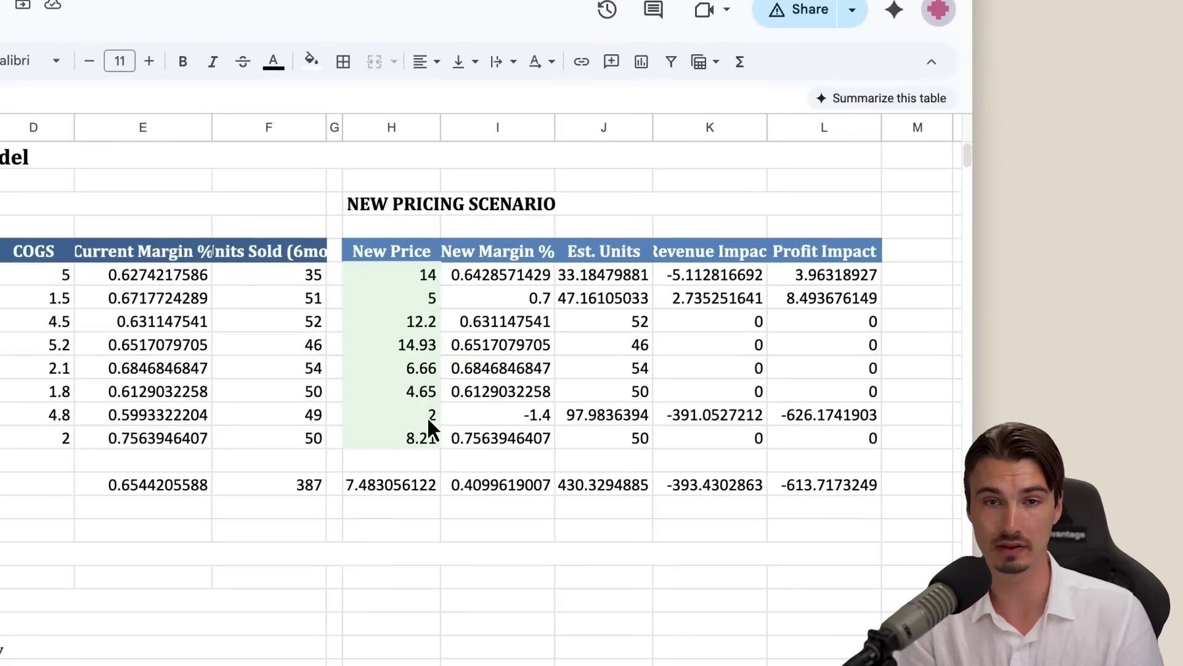
left_click(512, 349)
type("9.5")
key("Return")
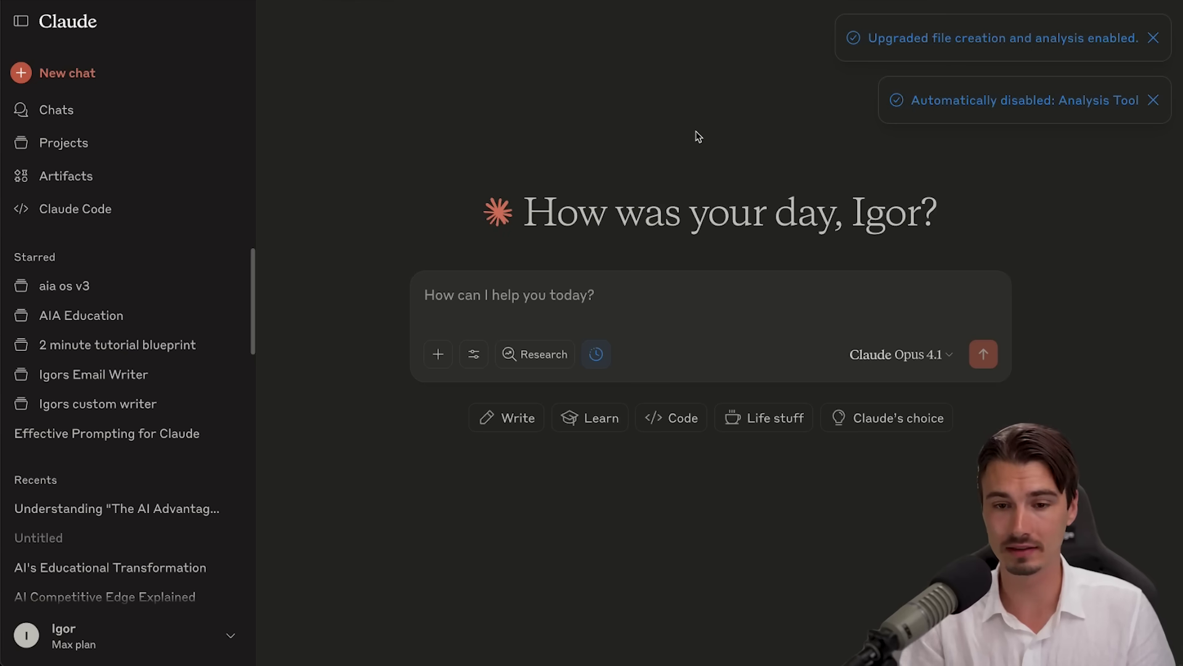
Open the ChatGPT site in a new browser tab, then return to Claude
key("super+t")
type("ch")
key("Return")
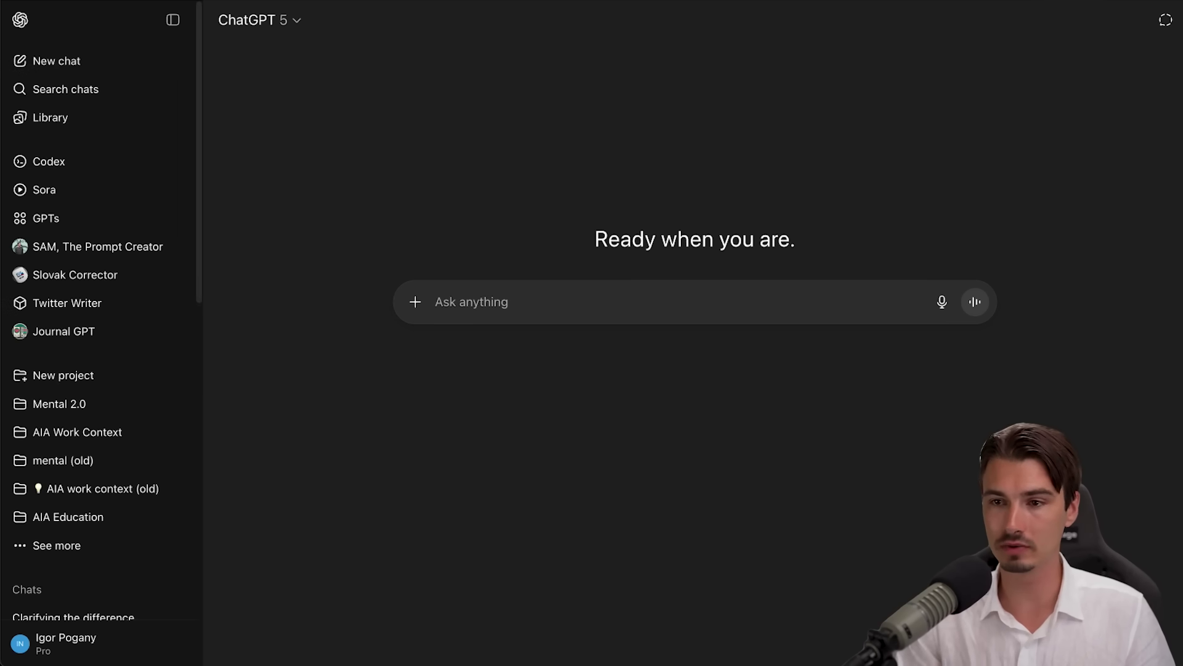
key("ctrl+shift+Tab")
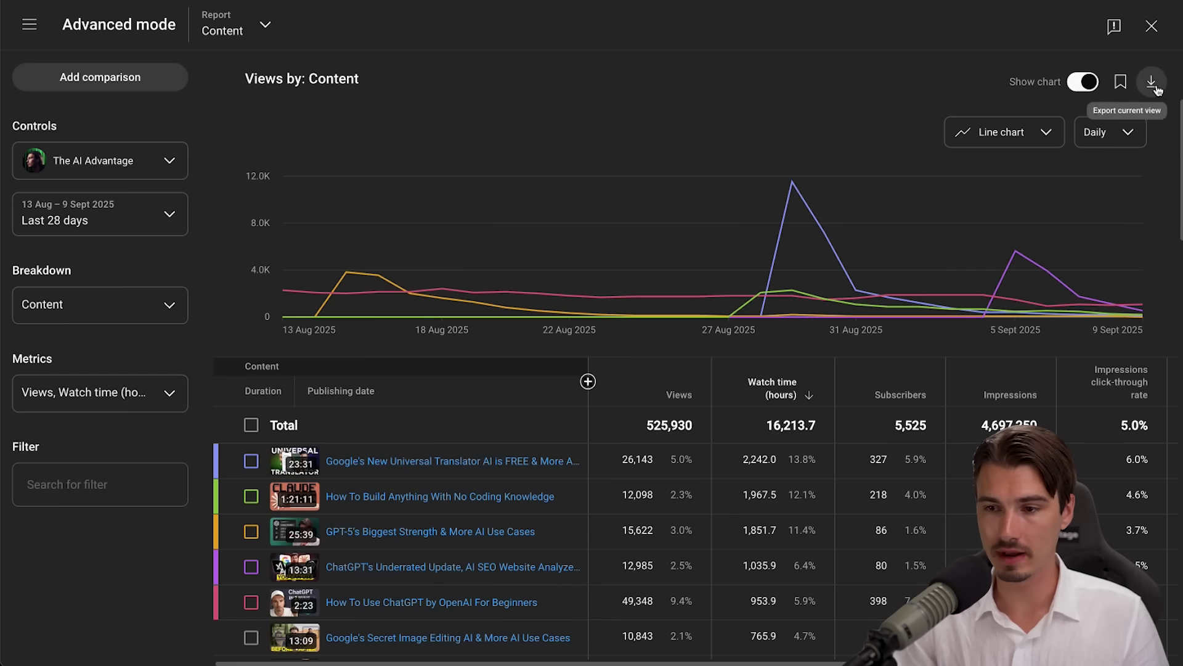
Export the current content views report as Comma-separated values (.csv)
left_click(1152, 83)
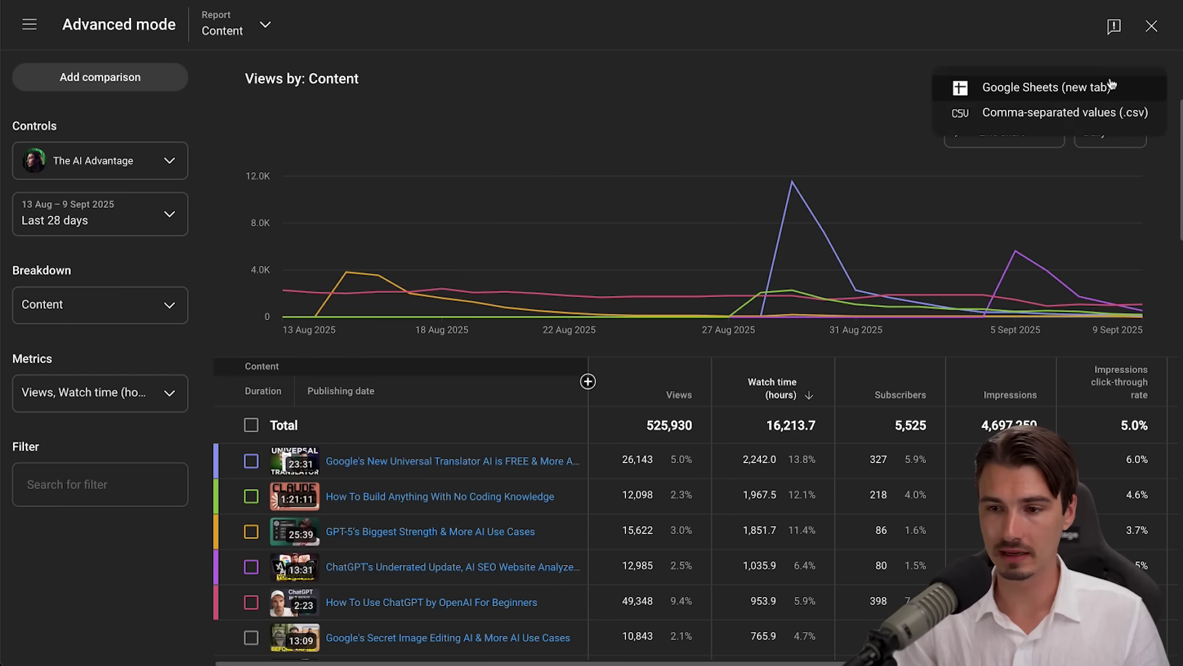
left_click(1073, 120)
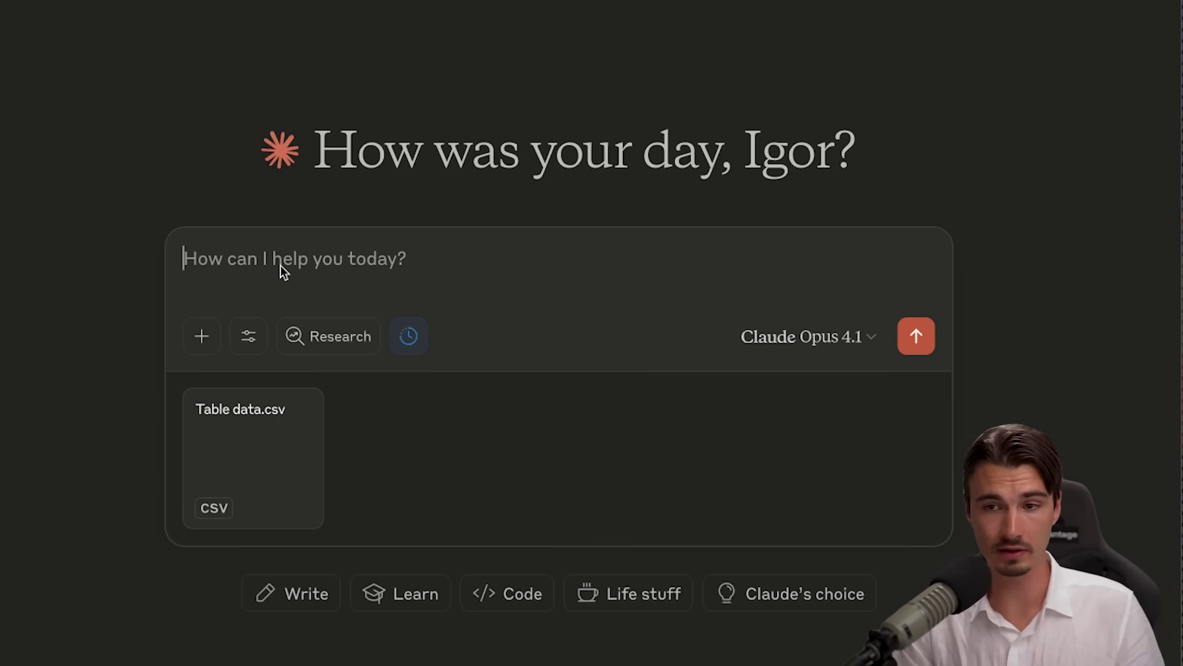
Paste the top-opportunities prompt with Table data.csv attached, capitalise 'Spell', and send it
type("i attached youtube analytics data from my generative ai educational channel. what patterns am i missing? spell out the top 3-4 opportunities with clear visuals. Present it in a excel file")
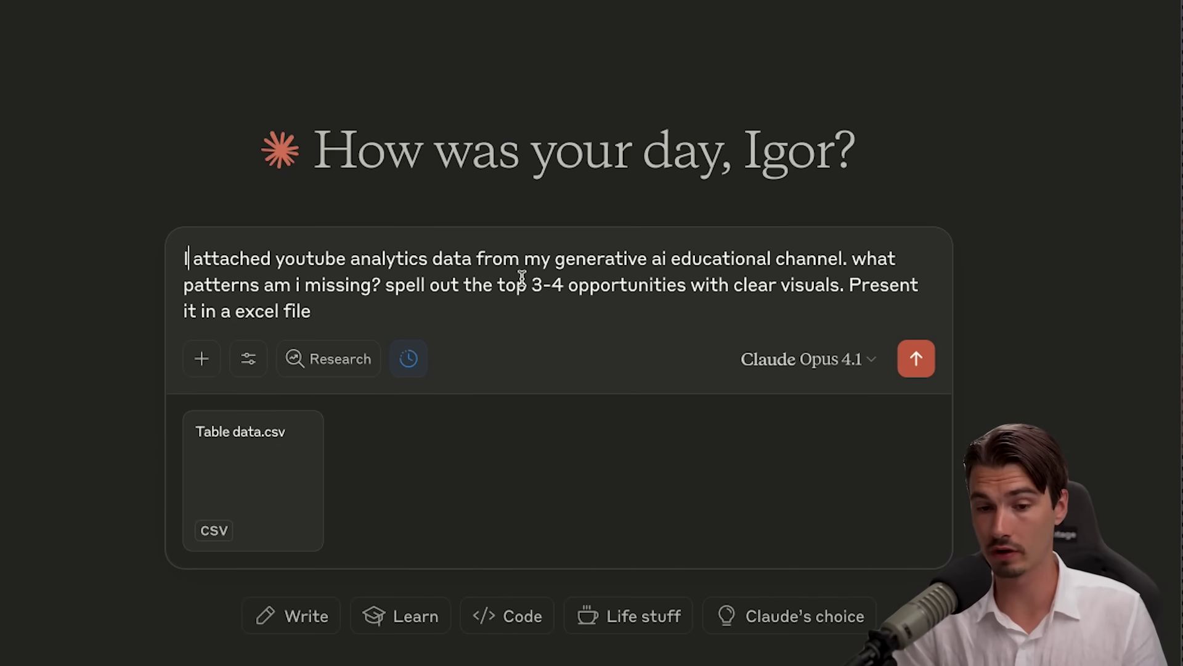
left_click(393, 285)
key("BackSpace")
type("S")
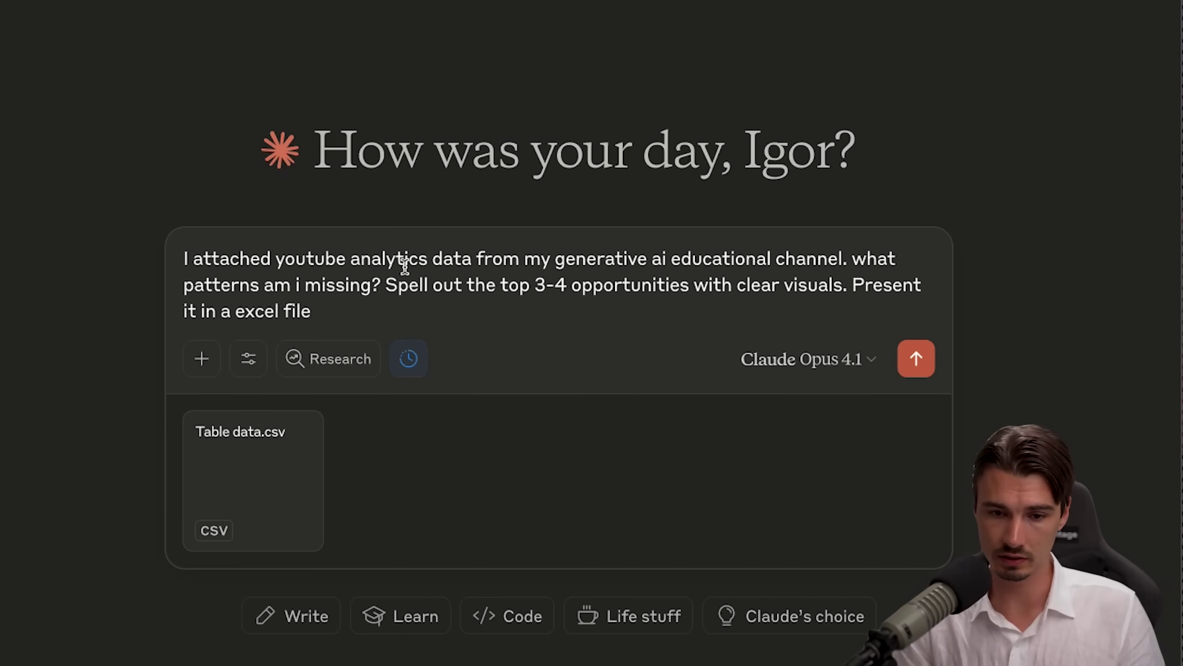
left_click_drag(279, 269, 149, 247)
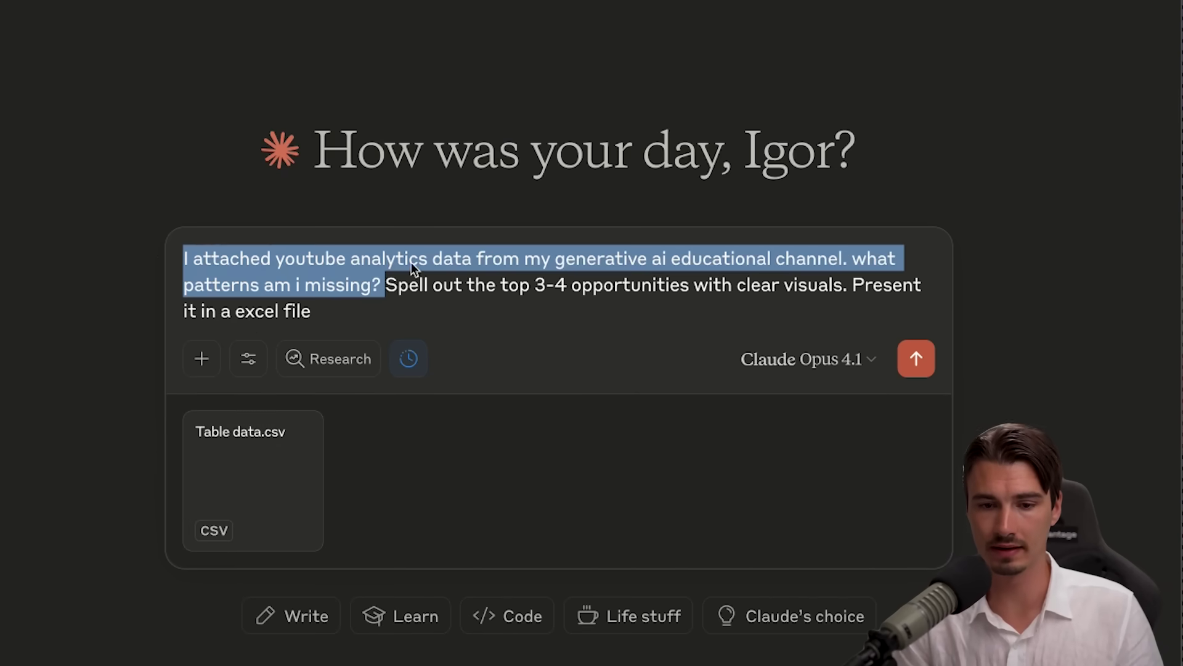
left_click_drag(382, 285, 765, 294)
left_click(461, 252)
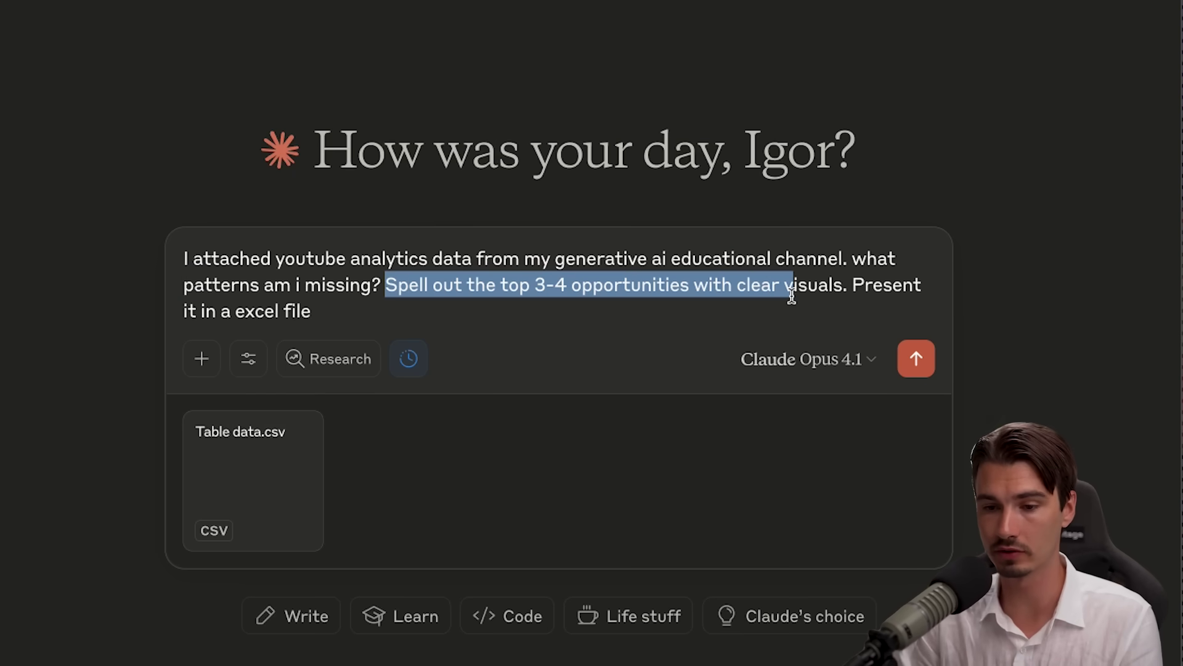
left_click(849, 290)
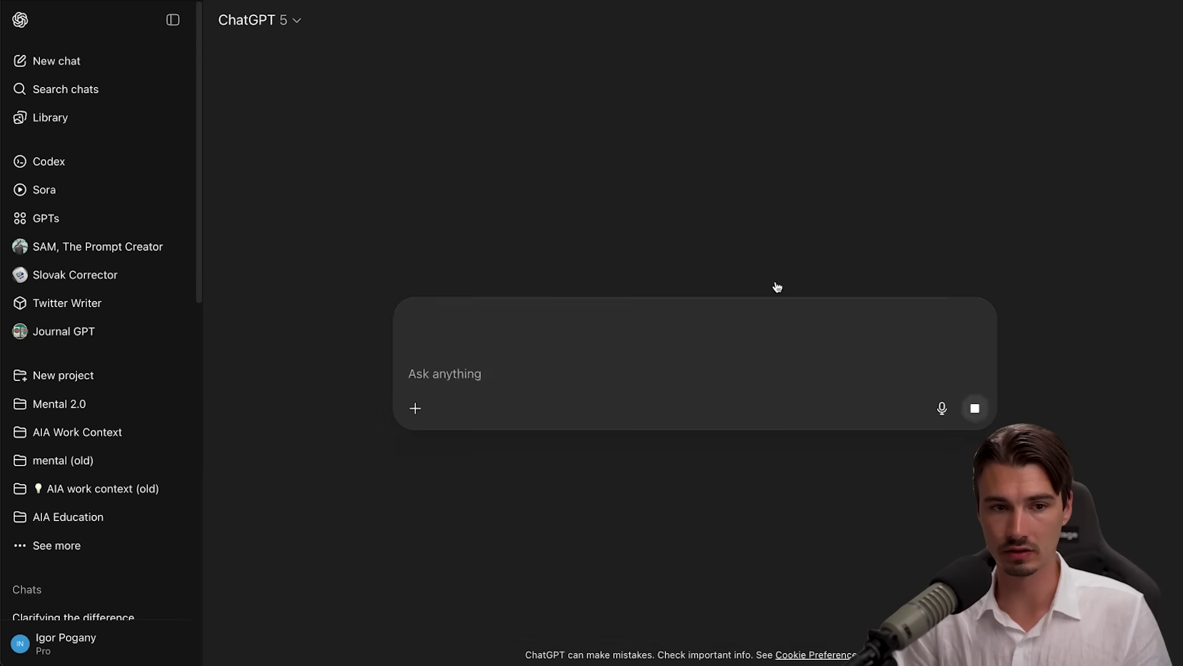
left_click(259, 20)
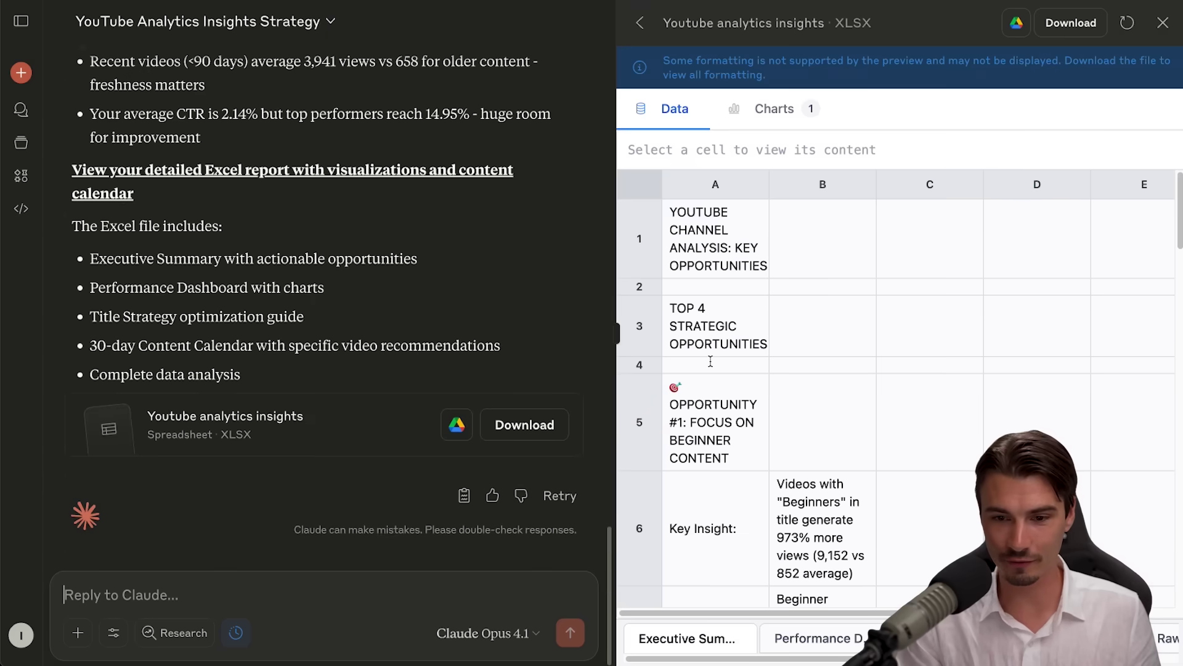
Widen the XLSX preview, scroll the Executive Summary, and open the Performance Dashboard and Title Strategy sheets
scroll(711, 361, "down", 10)
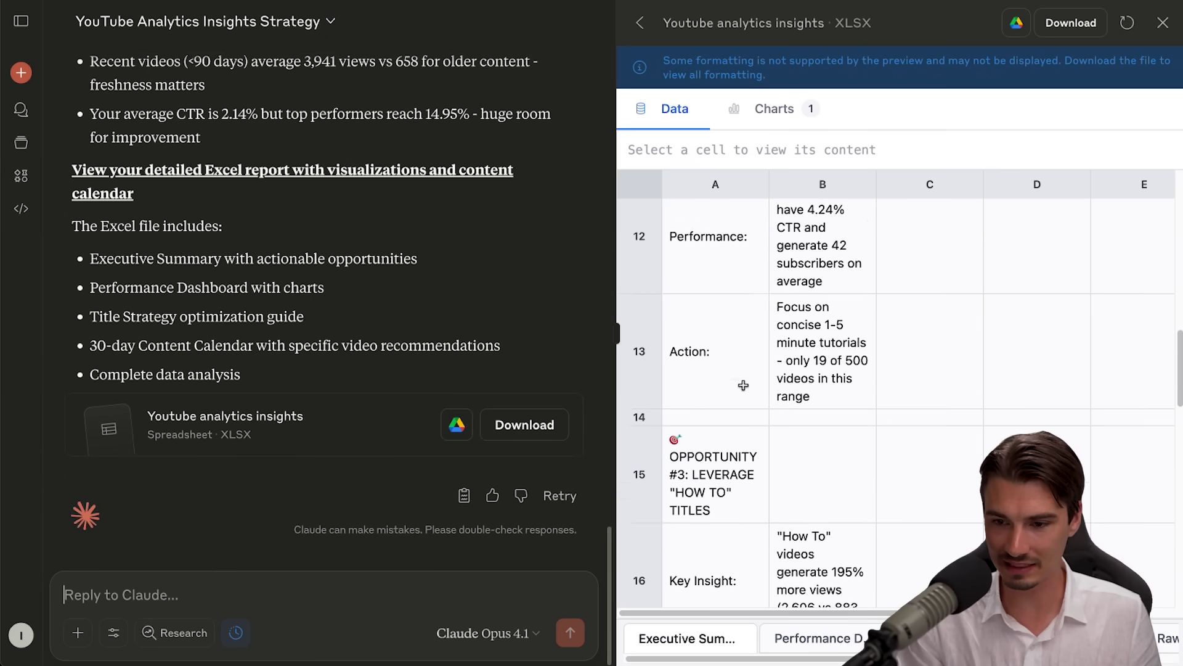
scroll(744, 385, "down", 3)
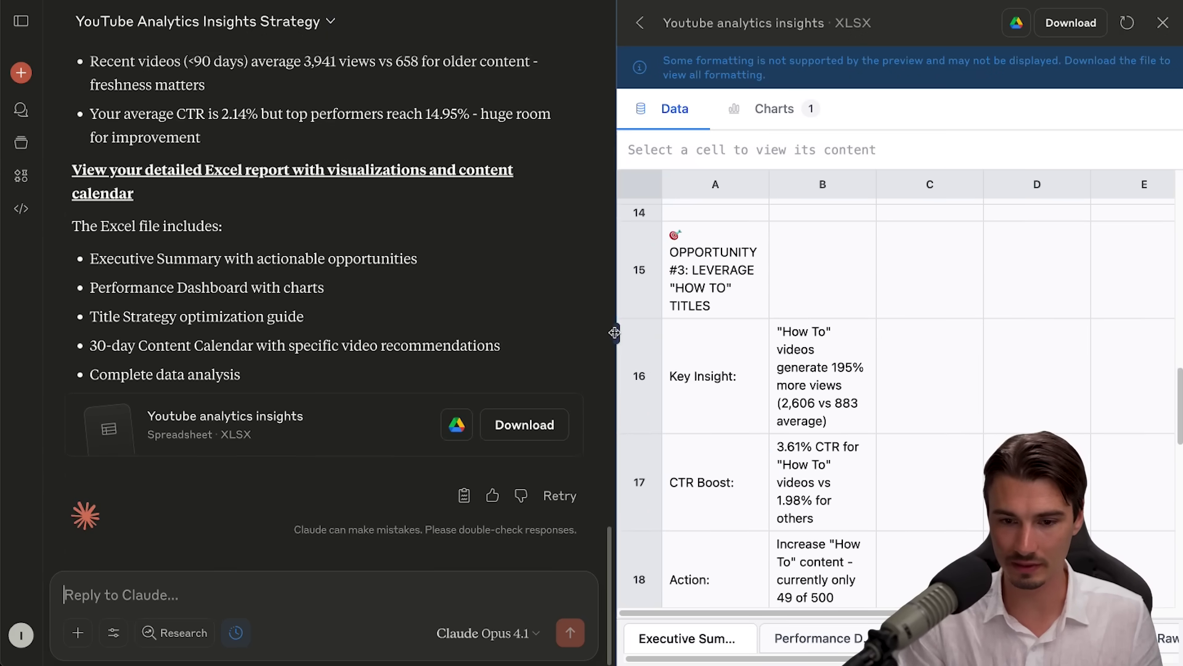
left_click_drag(615, 333, 379, 319)
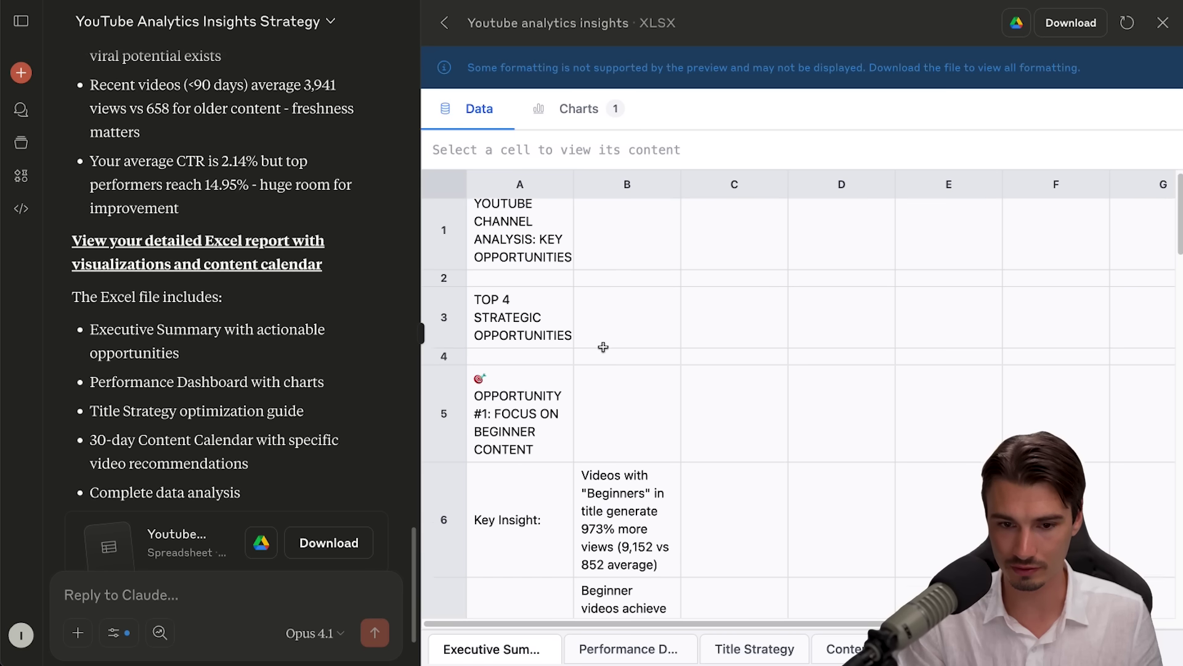
scroll(602, 343, "down", 15)
scroll(610, 359, "down", 2)
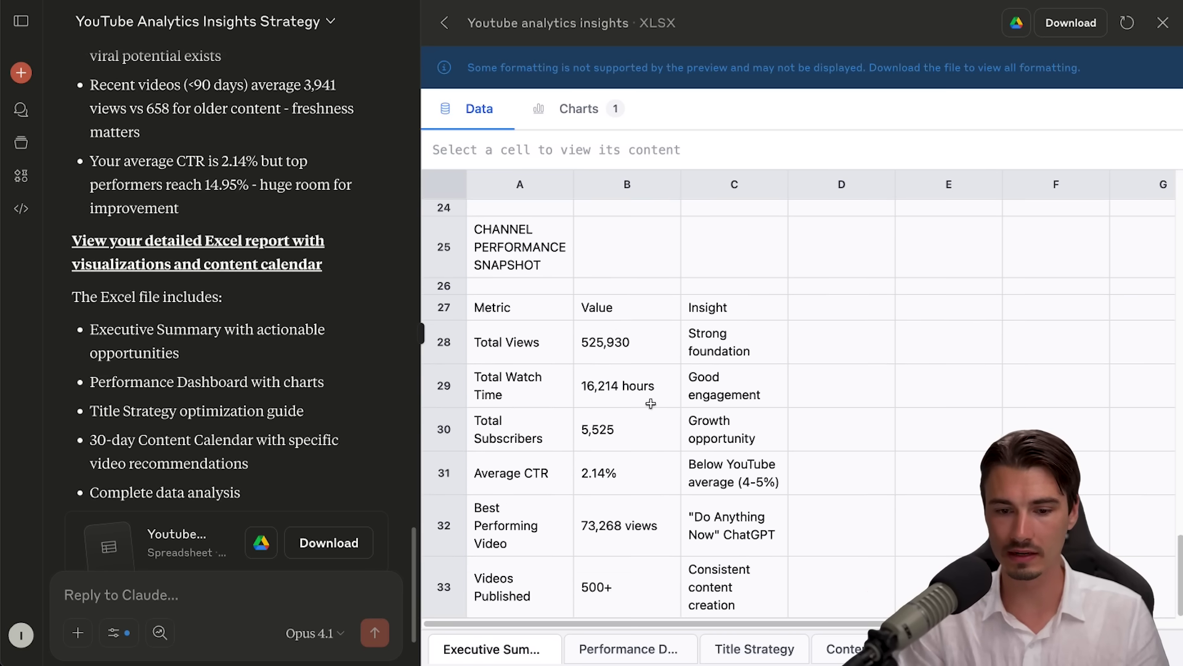
left_click(630, 657)
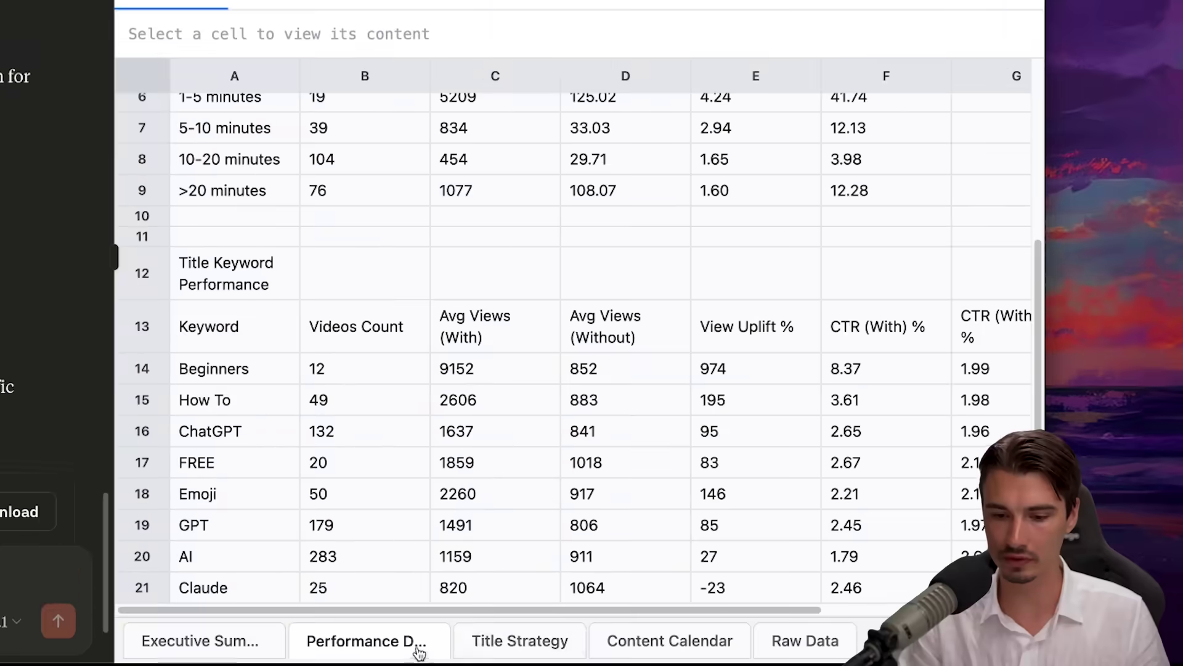
left_click(516, 651)
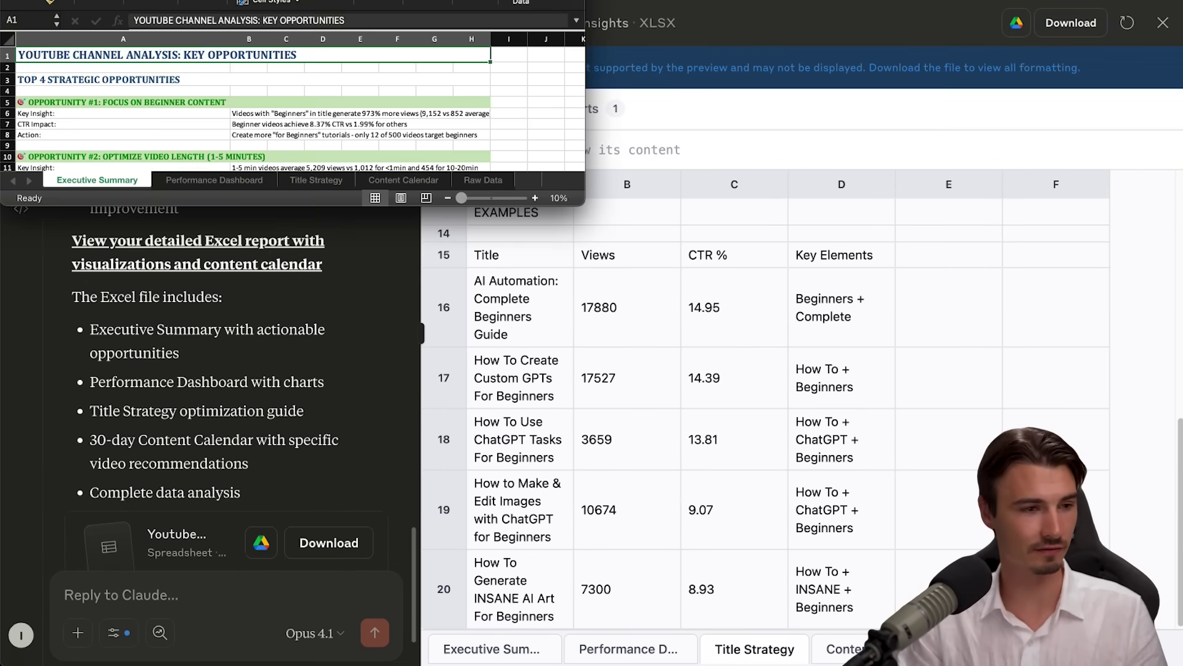
Browse the summary, Performance Dashboard, Title Strategy, Content Calendar and Raw Data sheets in Excel
left_click_drag(658, 590, 18, 122)
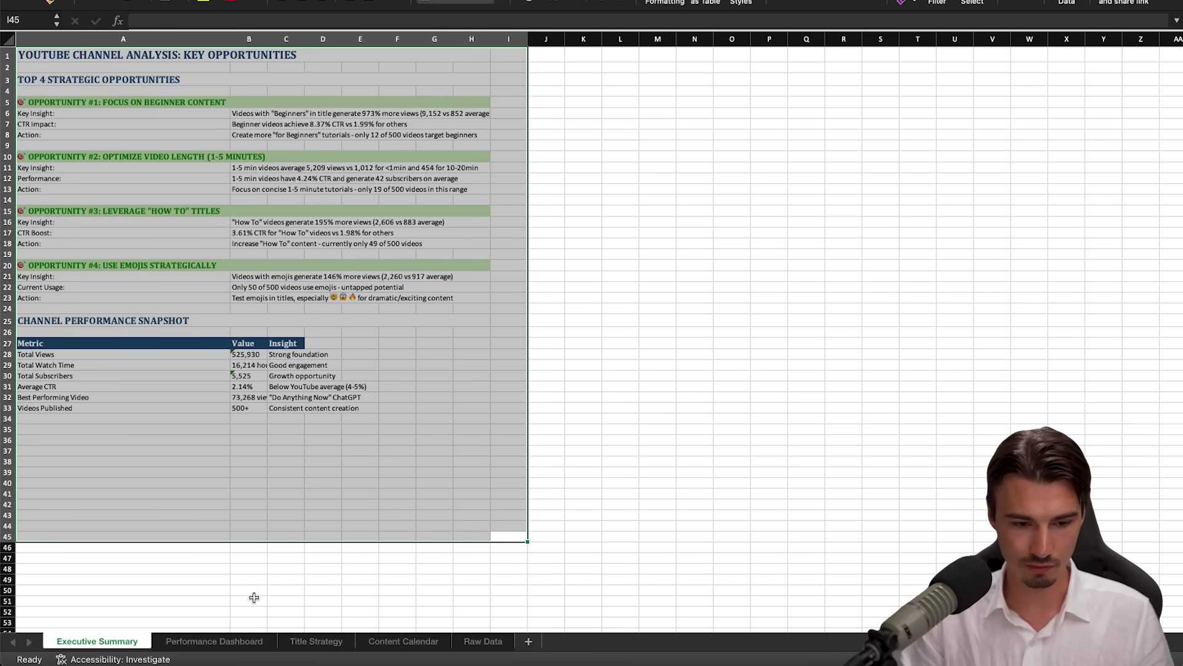
left_click(187, 642)
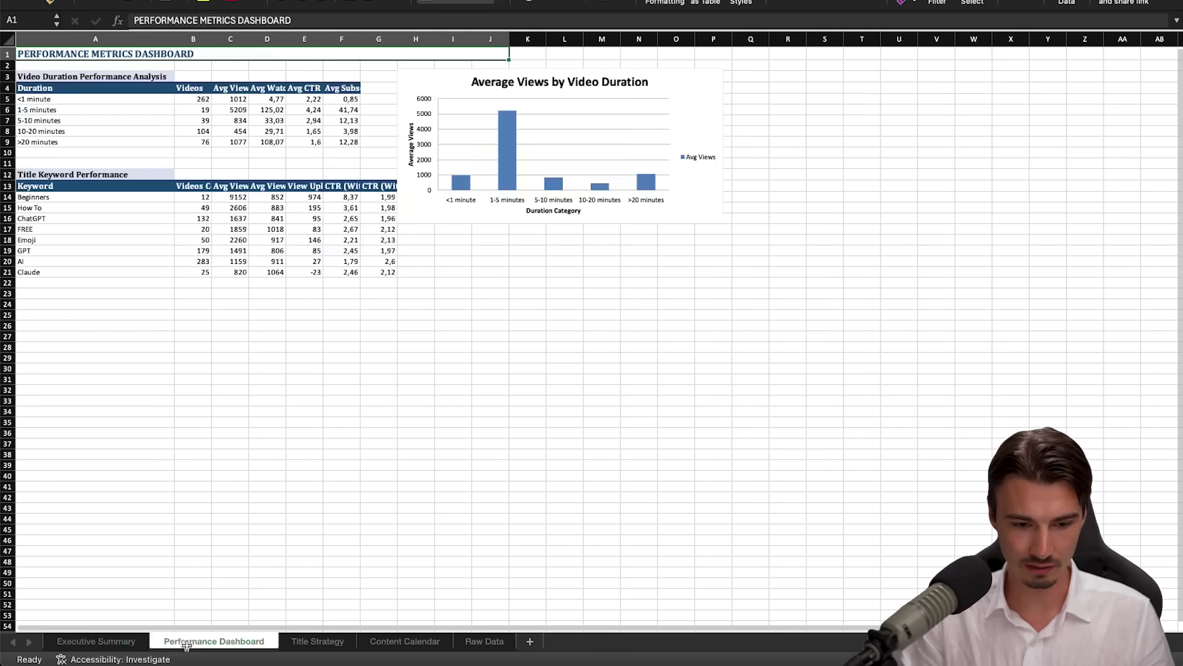
left_click(328, 645)
left_click(398, 646)
left_click(486, 645)
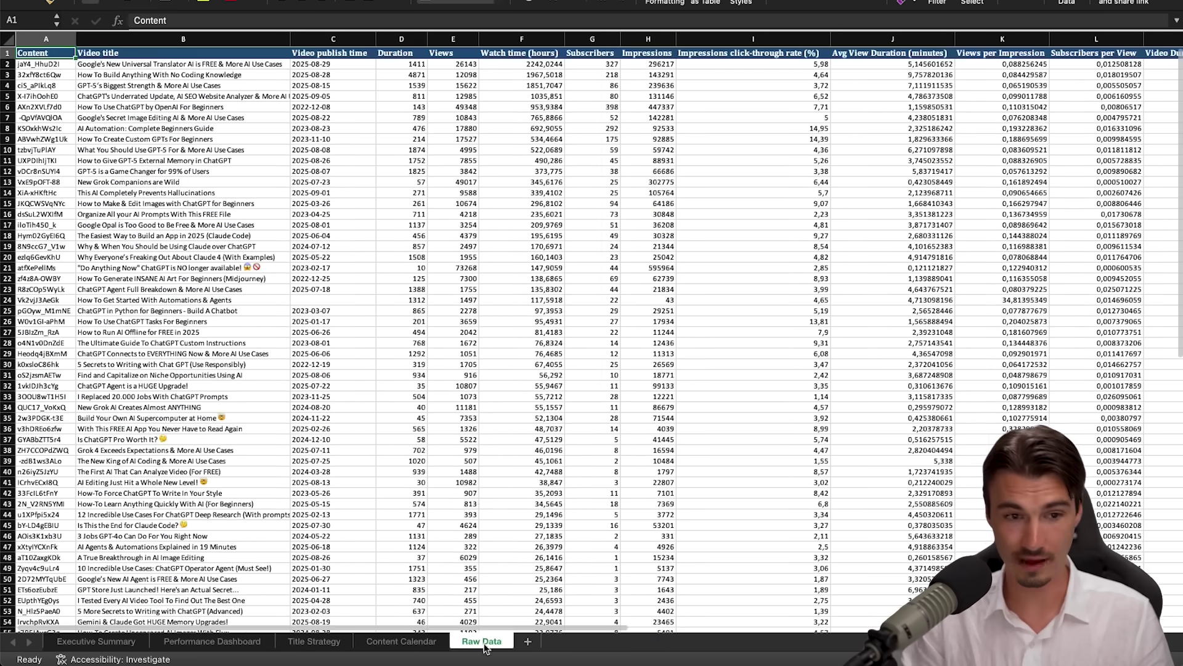
left_click_drag(592, 514, 37, 129)
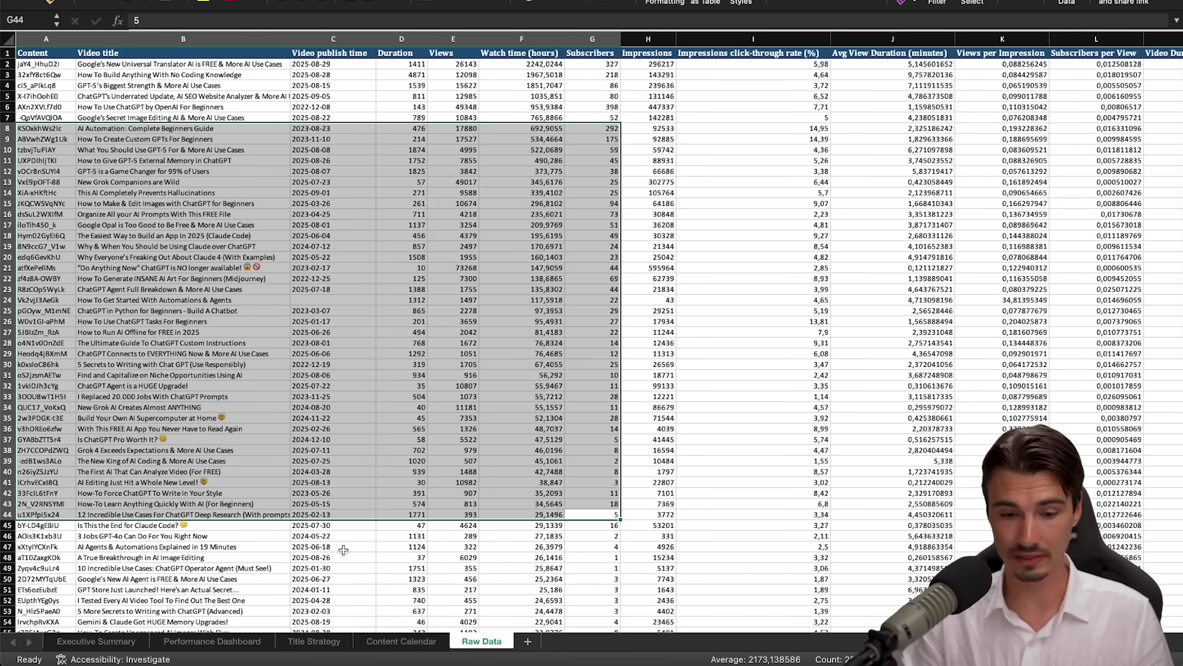
left_click(424, 652)
Widen Content Calendar columns B (video titles) and D (Key Elements) so they show fully
left_click_drag(247, 39, 344, 38)
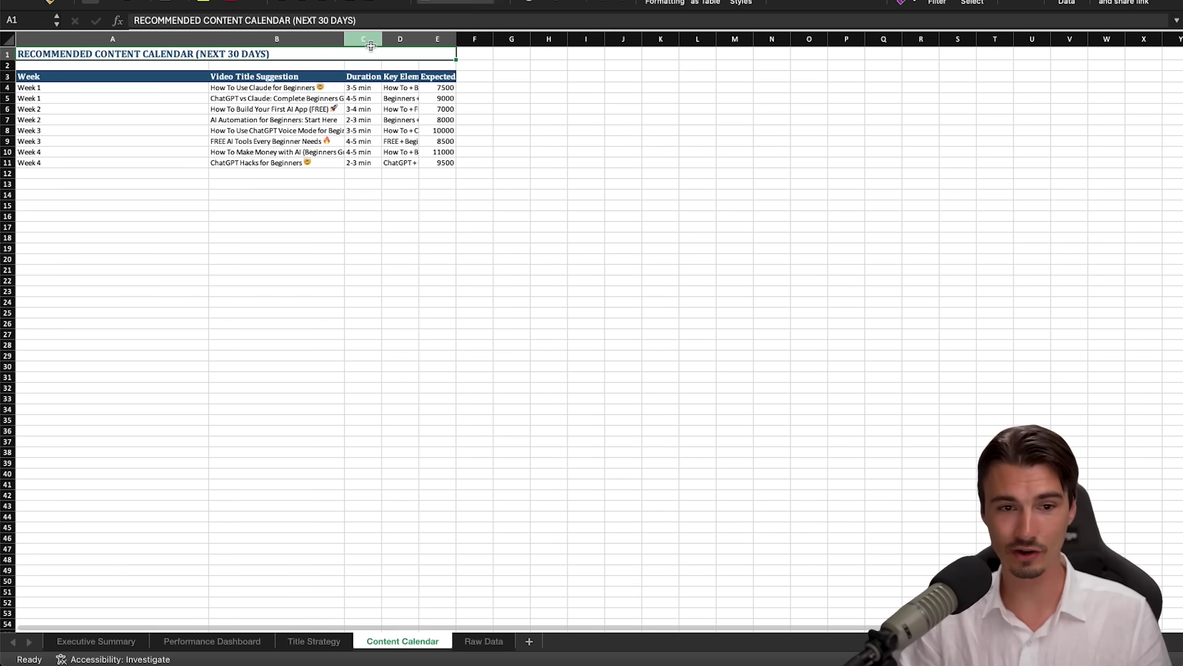
left_click_drag(420, 48, 426, 48)
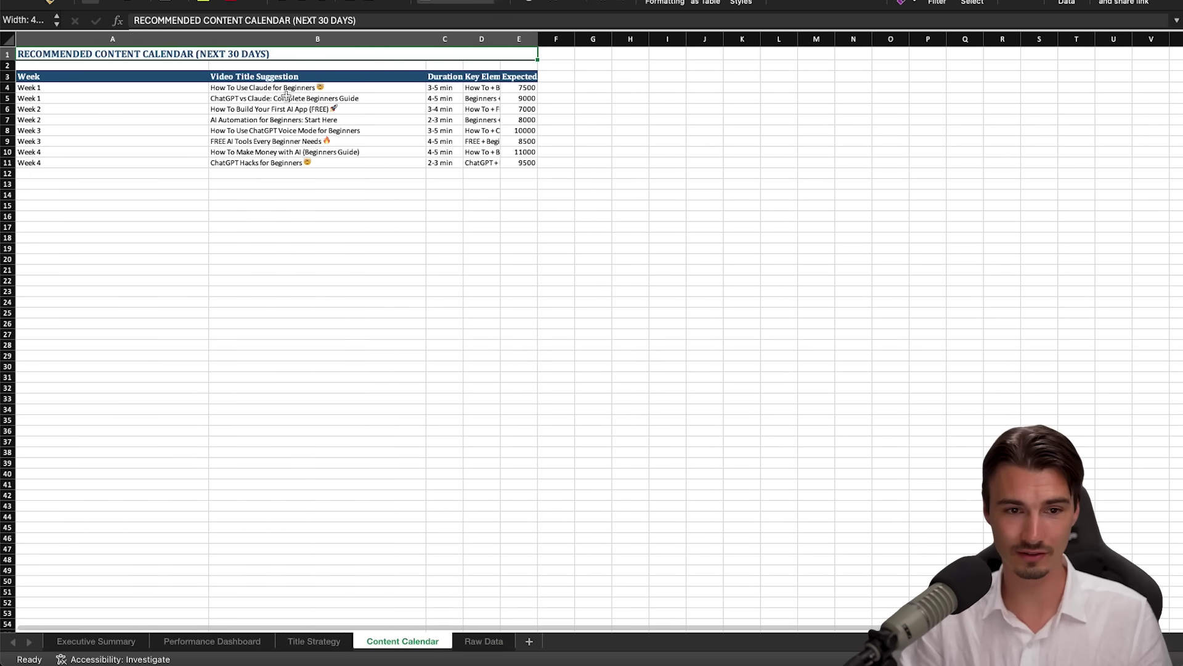
left_click(309, 88)
left_click(282, 100)
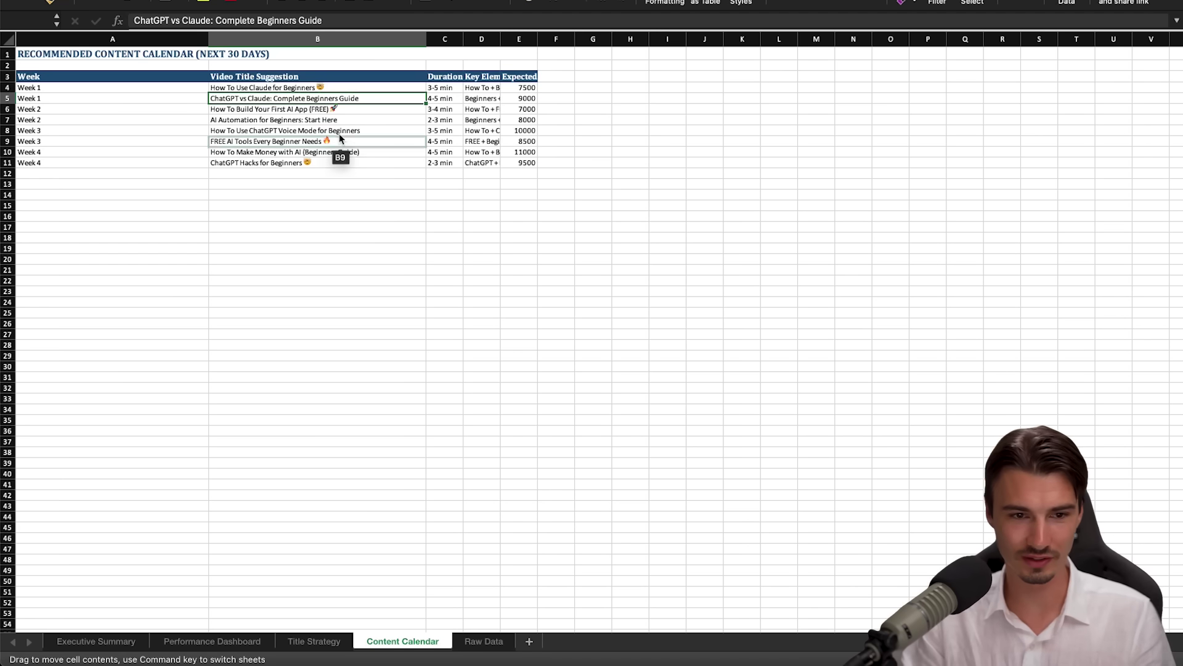
left_click_drag(283, 130, 372, 141)
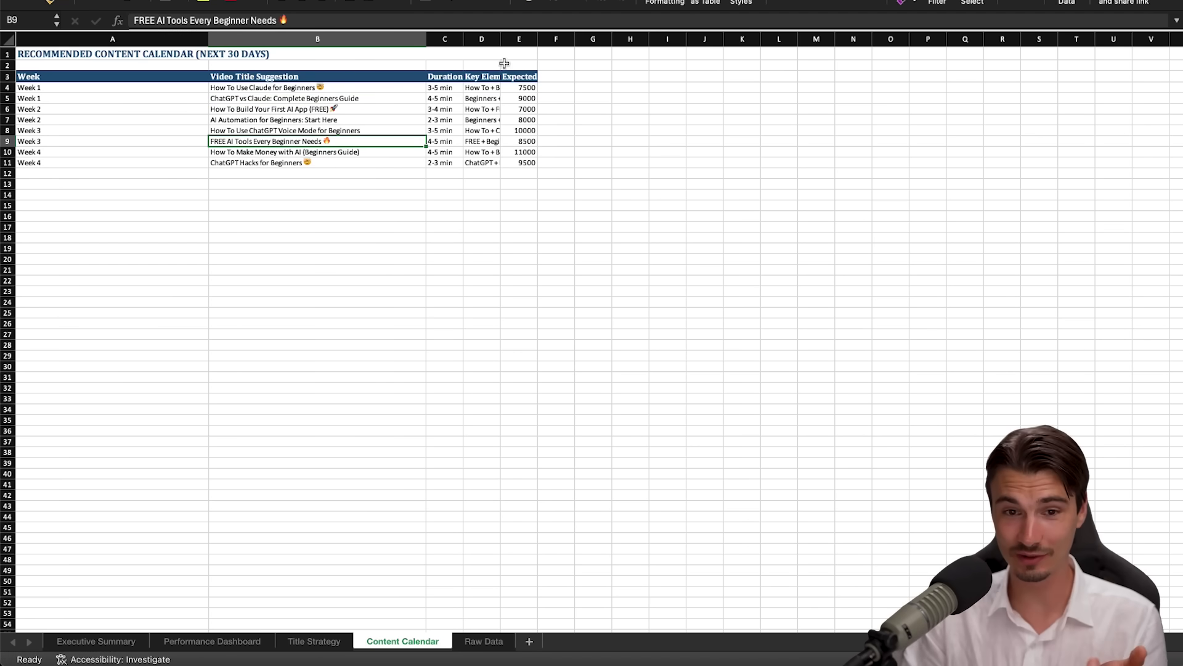
left_click_drag(503, 37, 604, 38)
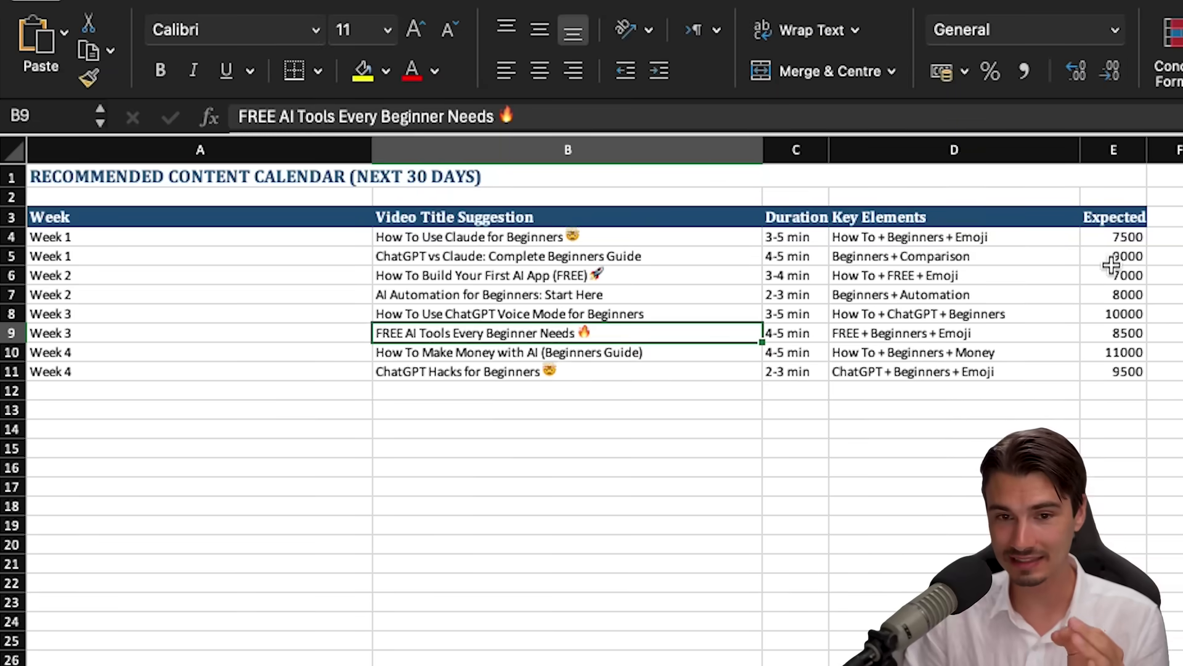
left_click_drag(1133, 243, 475, 219)
left_click(351, 288)
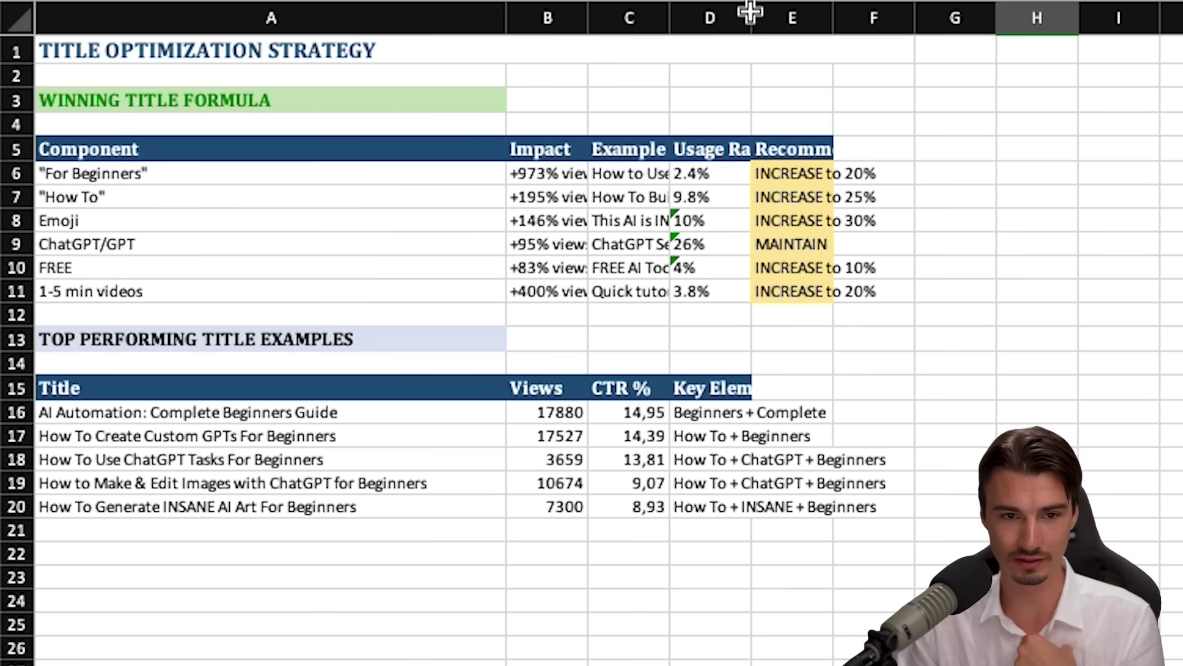
Widen Title Strategy columns D (Usage Rate) and E (Recommendation) so headings show fully
left_click_drag(751, 13, 828, 14)
left_click_drag(916, 21, 990, 26)
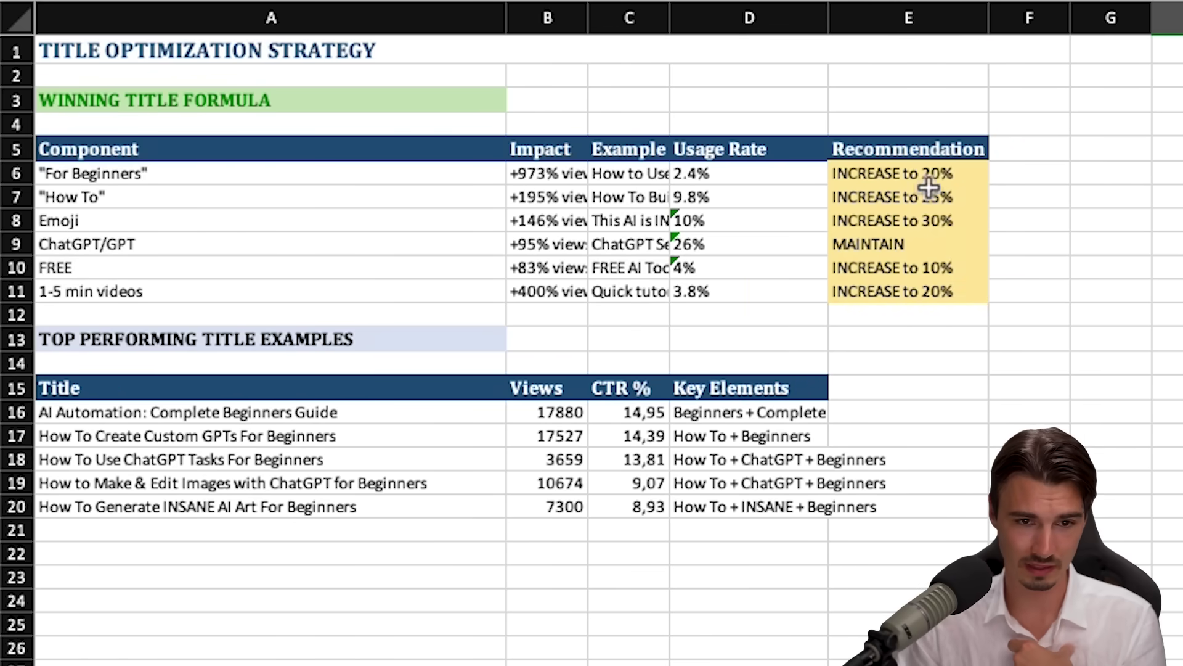
left_click_drag(922, 172, 443, 444)
left_click_drag(123, 174, 481, 306)
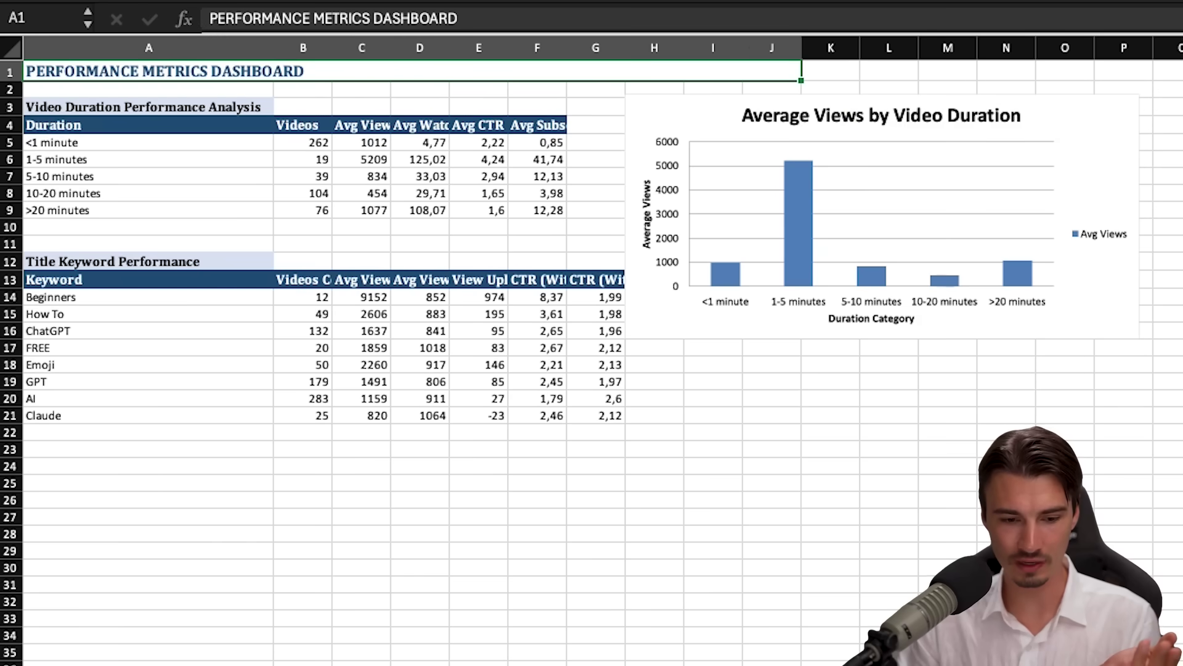
left_click_drag(608, 344, 173, 229)
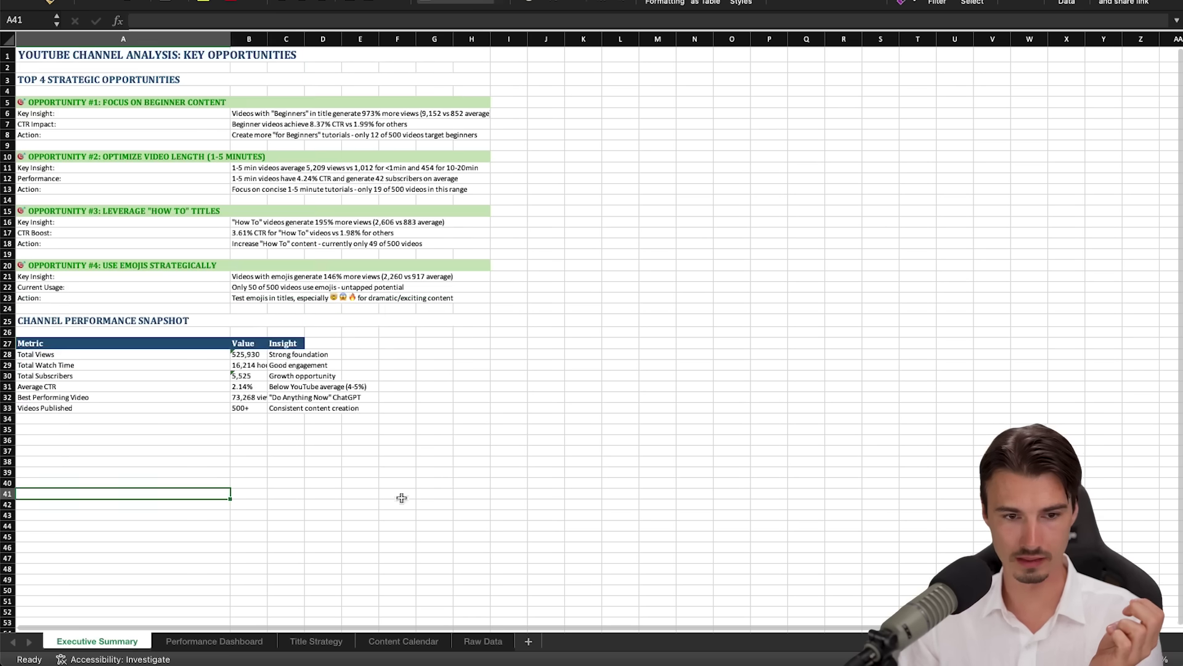
left_click_drag(472, 504, 123, 135)
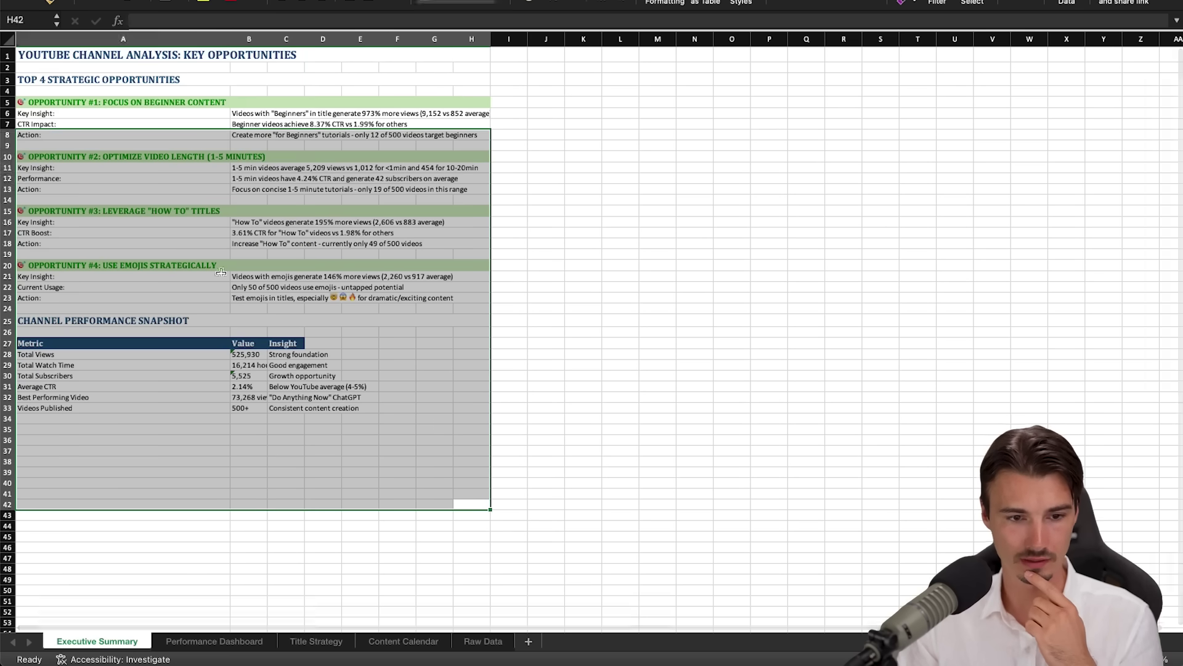
left_click(370, 298)
left_click(721, 580)
left_click_drag(973, 656, 93, 43)
left_click(573, 614)
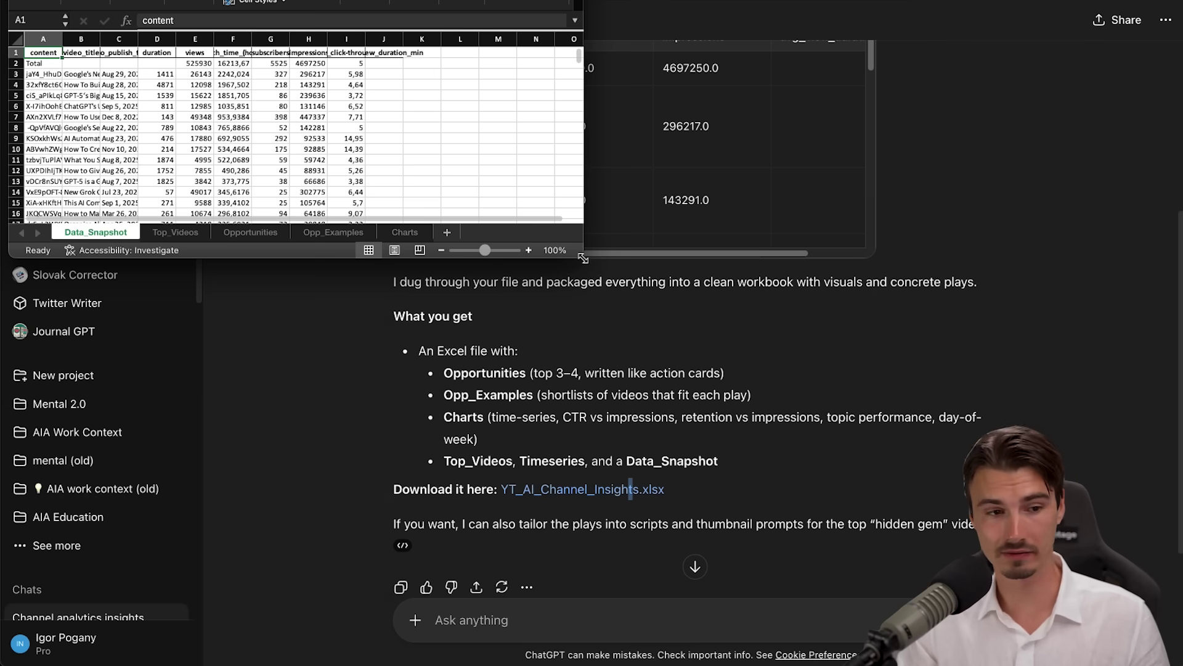
Maximize ChatGPT's workbook and review its Top_Videos and Opportunities sheets
left_click_drag(583, 258, 1119, 579)
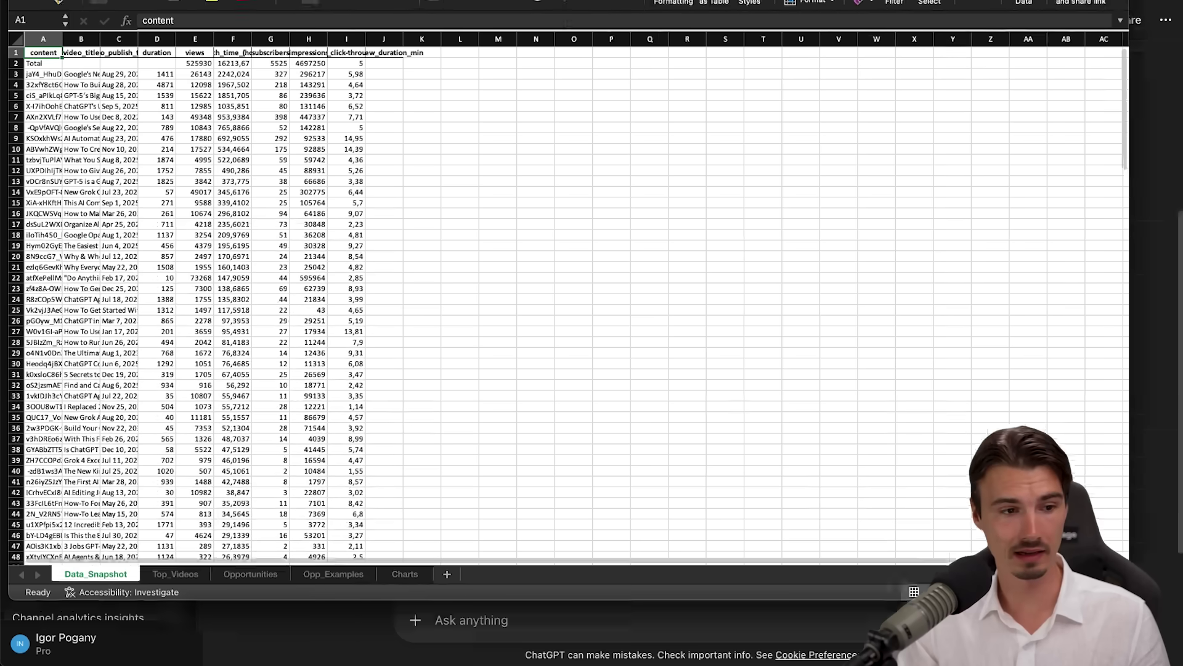
left_click(406, 442)
scroll(159, 512, "down", 1)
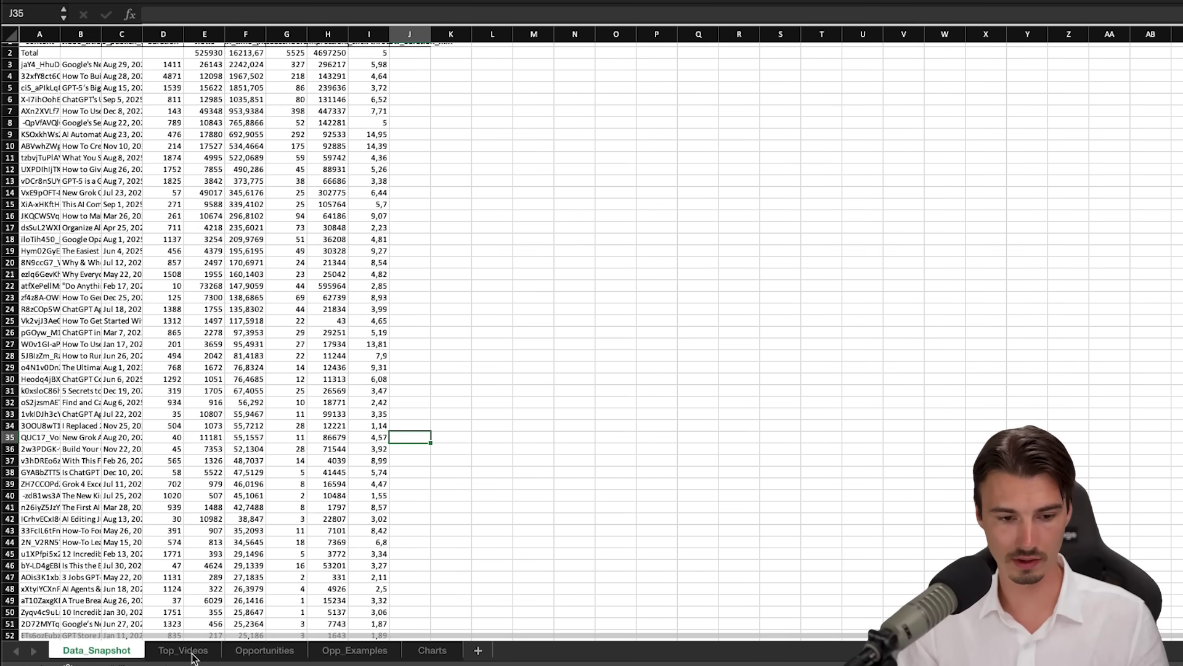
left_click(192, 651)
scroll(91, 182, "down", 20)
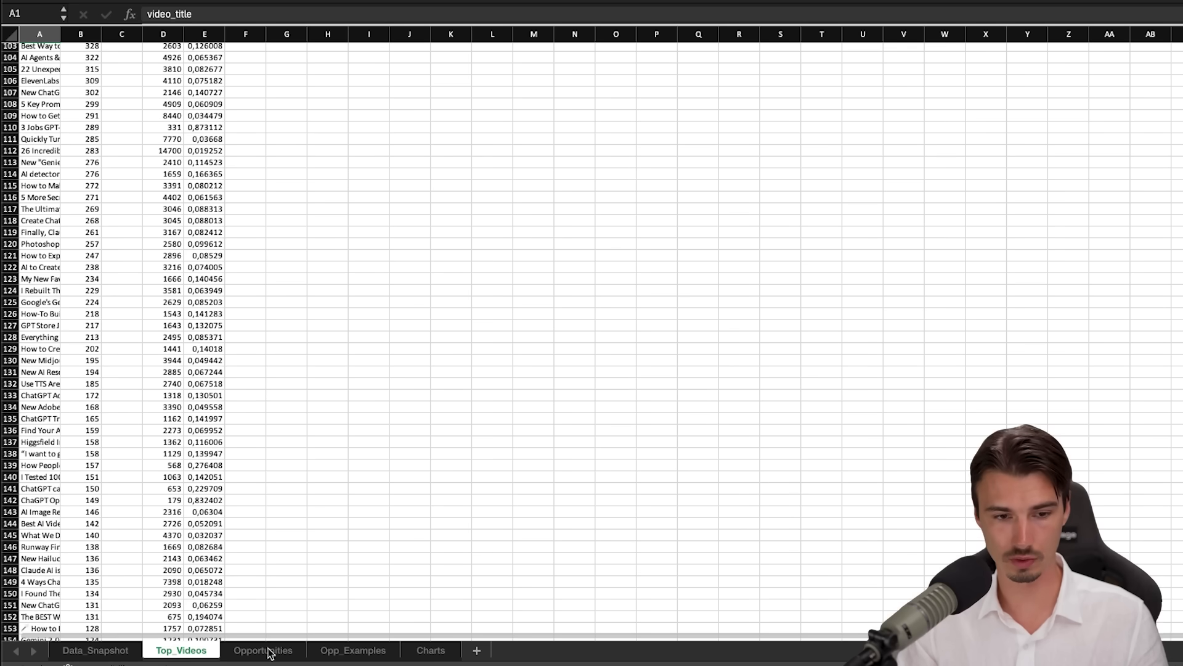
left_click(264, 651)
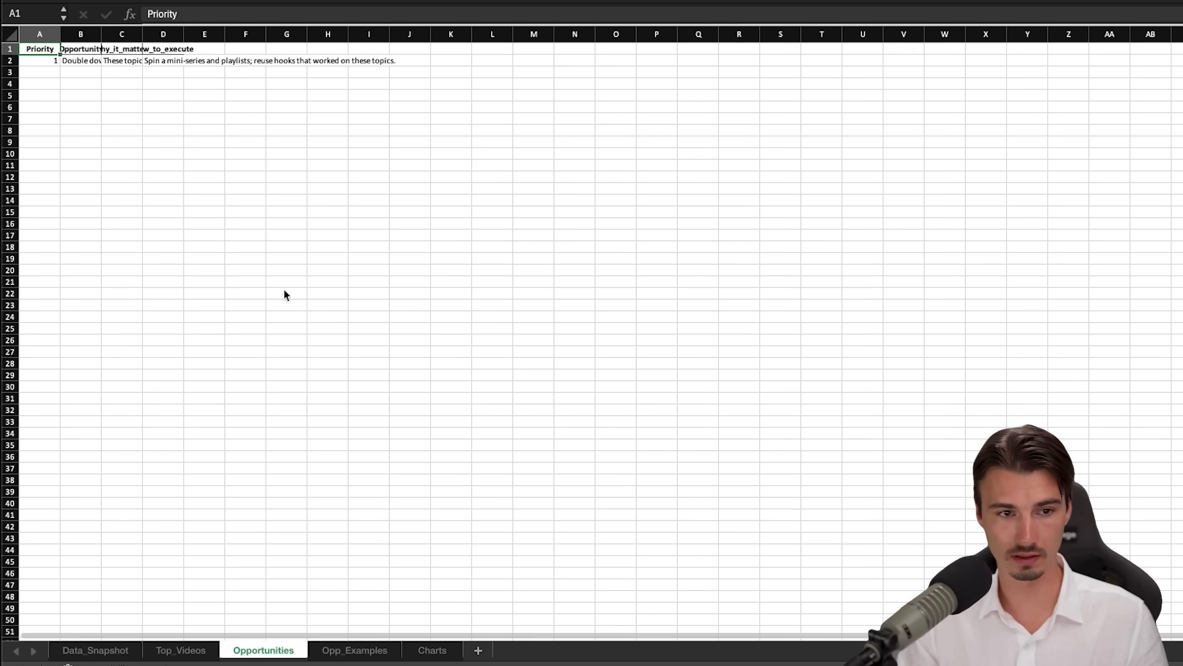
left_click(162, 159)
left_click_drag(49, 61, 294, 100)
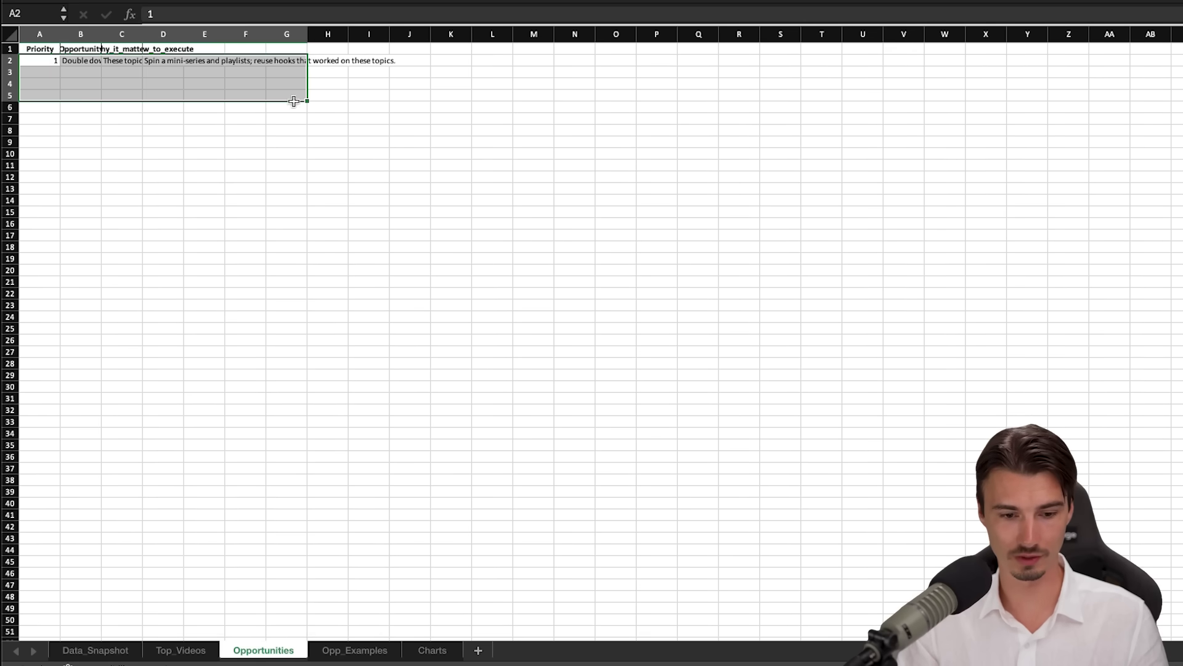
Check the Opp_Examples and Charts sheets, moving the chart picture down and right
left_click(378, 646)
left_click(435, 651)
left_click(308, 246)
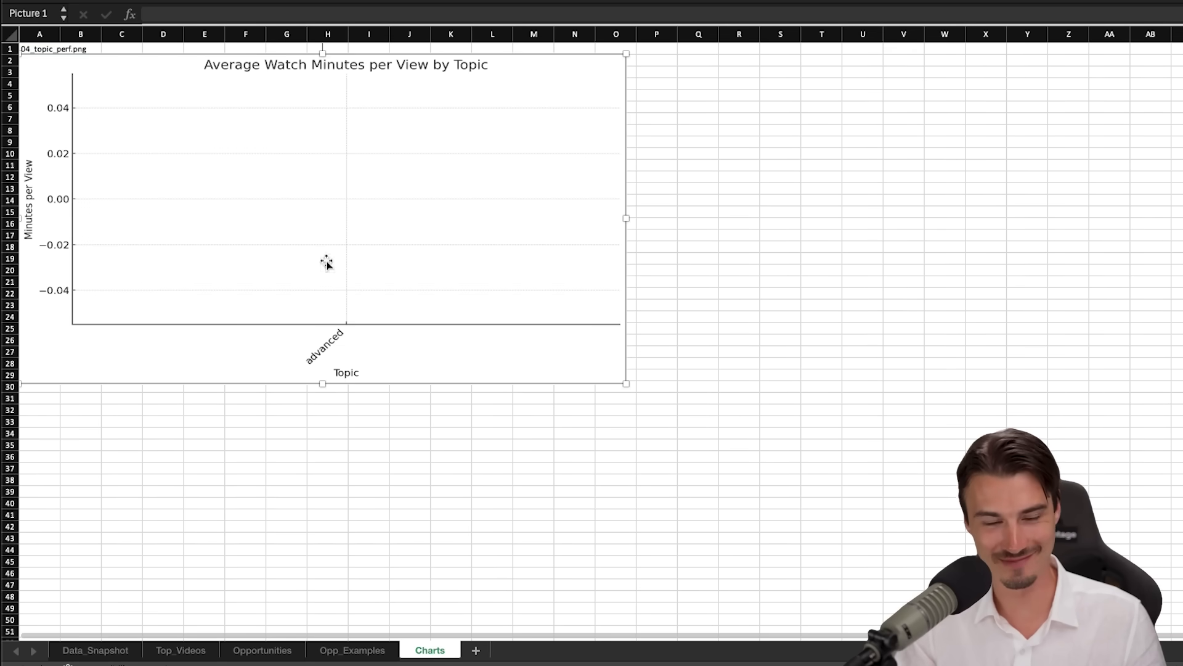
left_click_drag(374, 229, 431, 283)
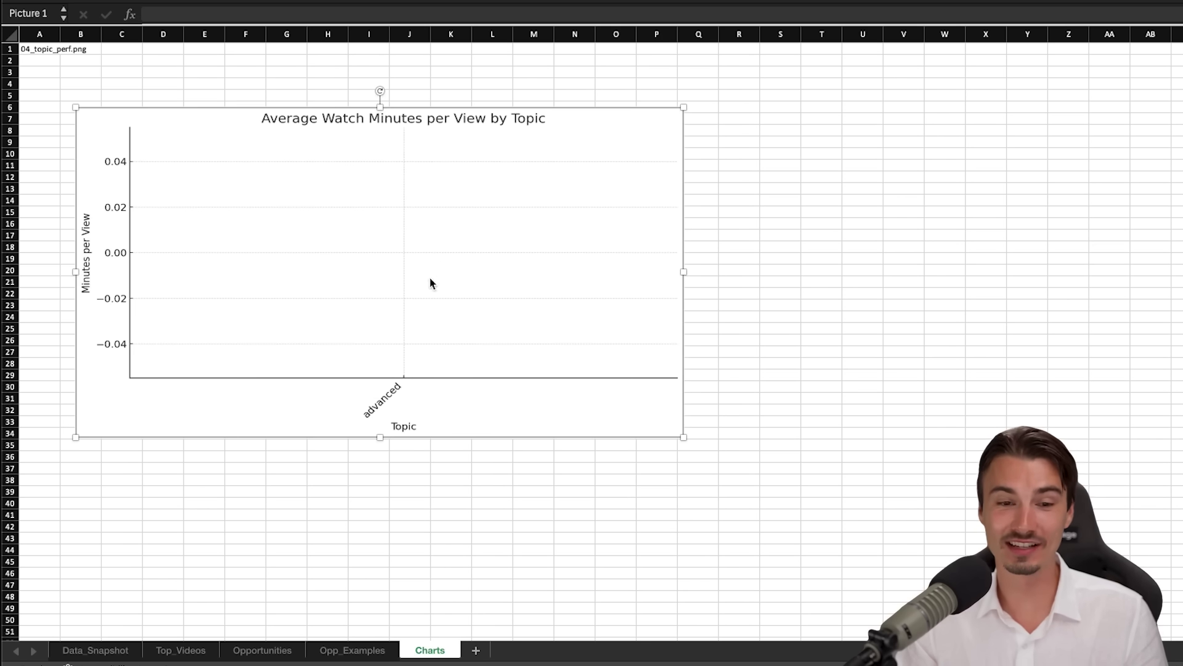
left_click(823, 254)
left_click(825, 293)
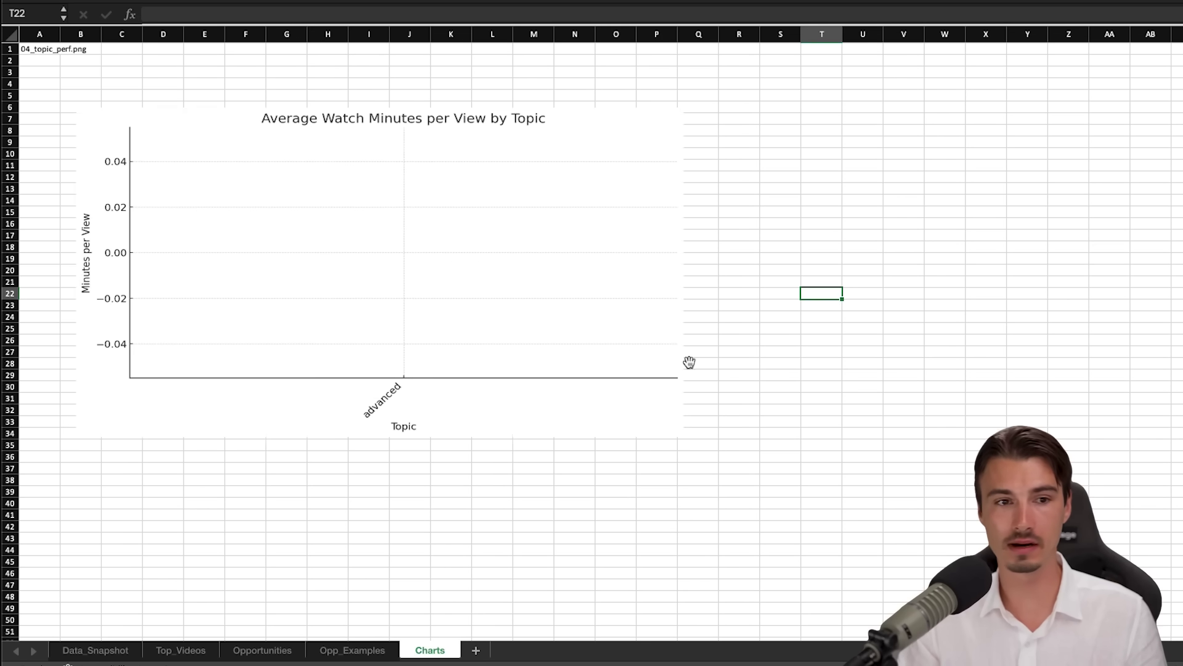
Quit Excel with Don't Save, discarding the workbook changes
key("super+q")
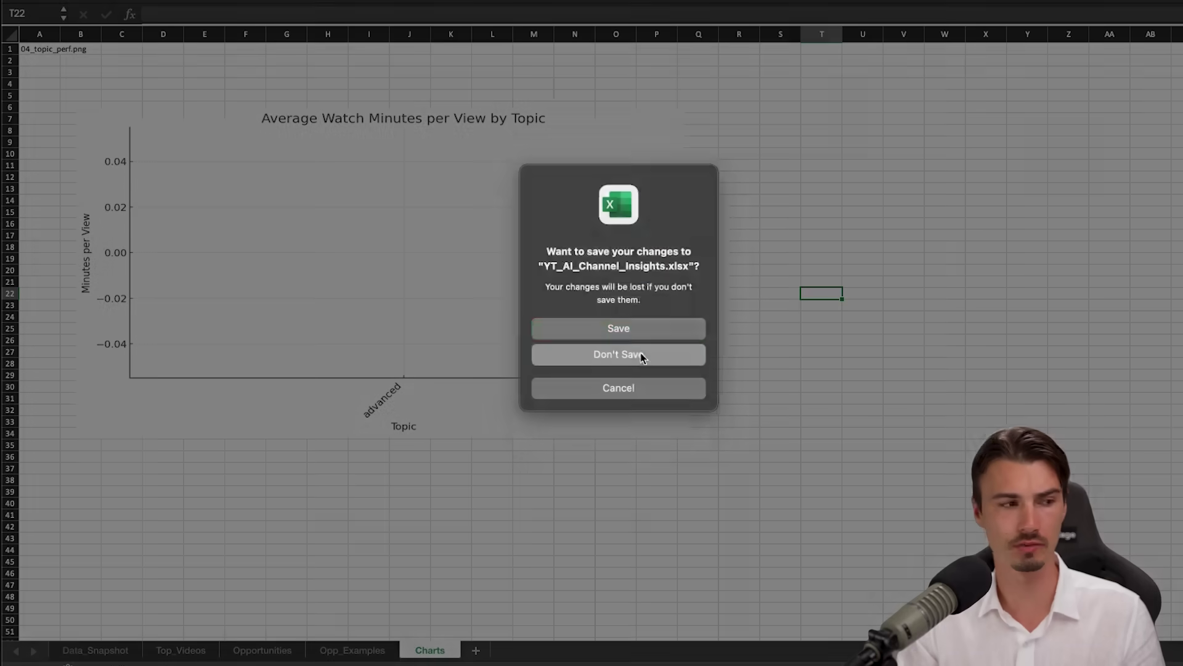
left_click(642, 352)
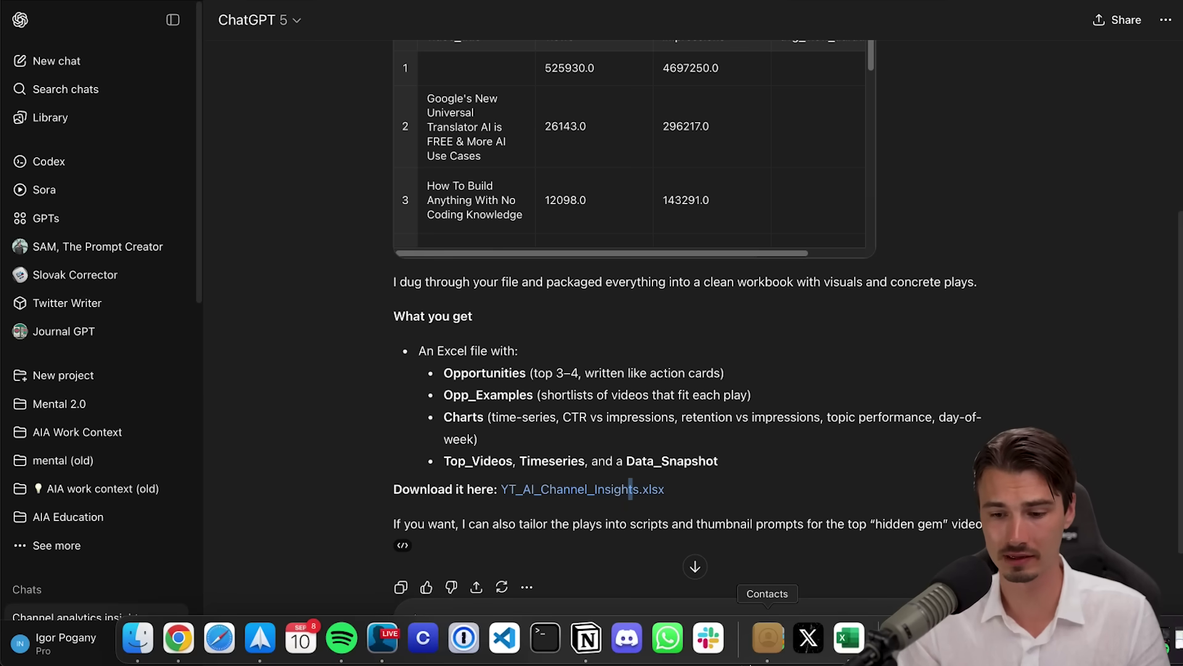
left_click(849, 638)
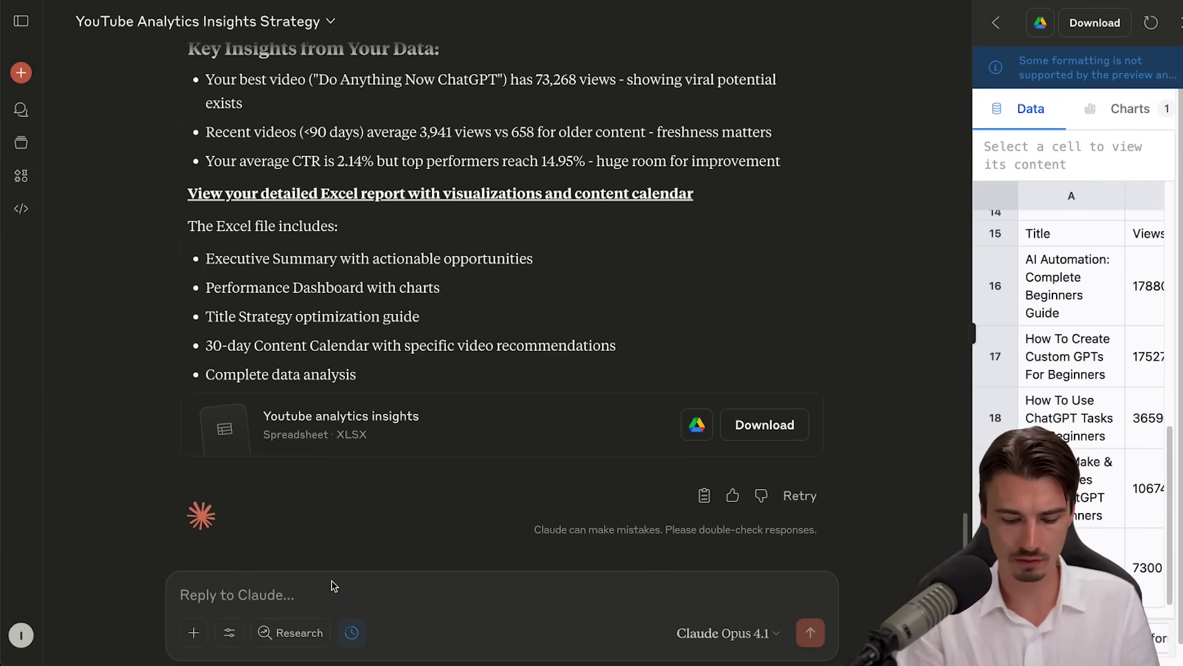
Ask Claude to turn the insights spreadsheet into a PowerPoint presentation
left_click(321, 599)
type("turn it into a power point presentation")
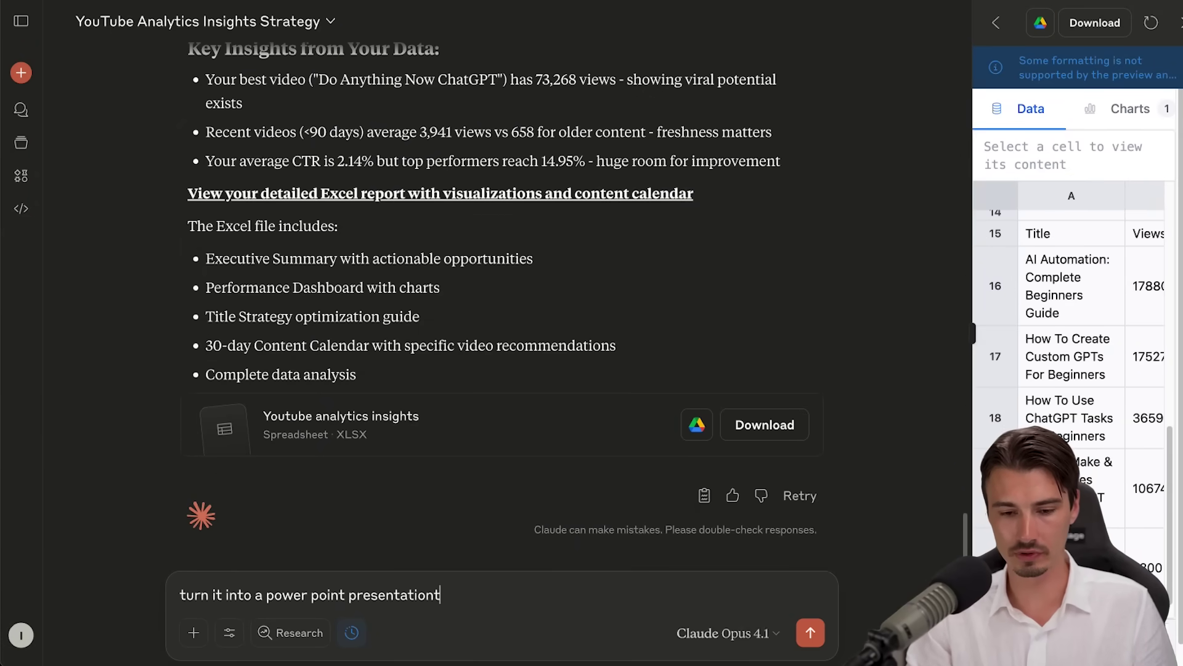
key("Return")
View the Charts tab of the XLSX preview and nudge the Average Views by Video Duration chart right
left_click(566, 117)
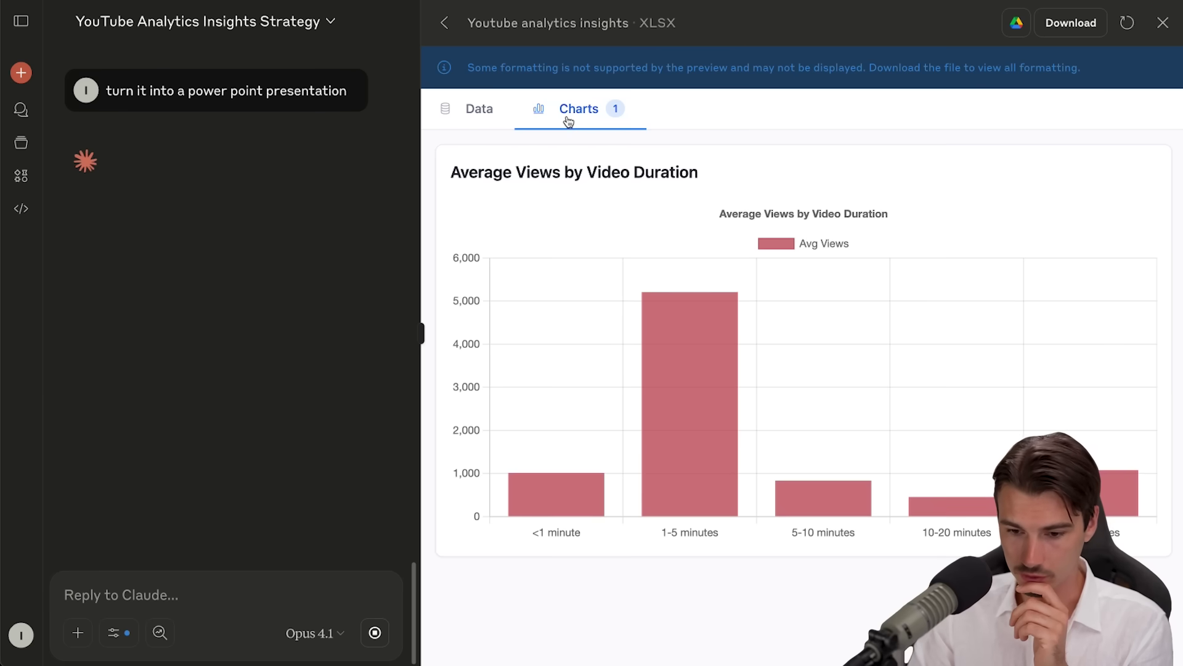
left_click(416, 508)
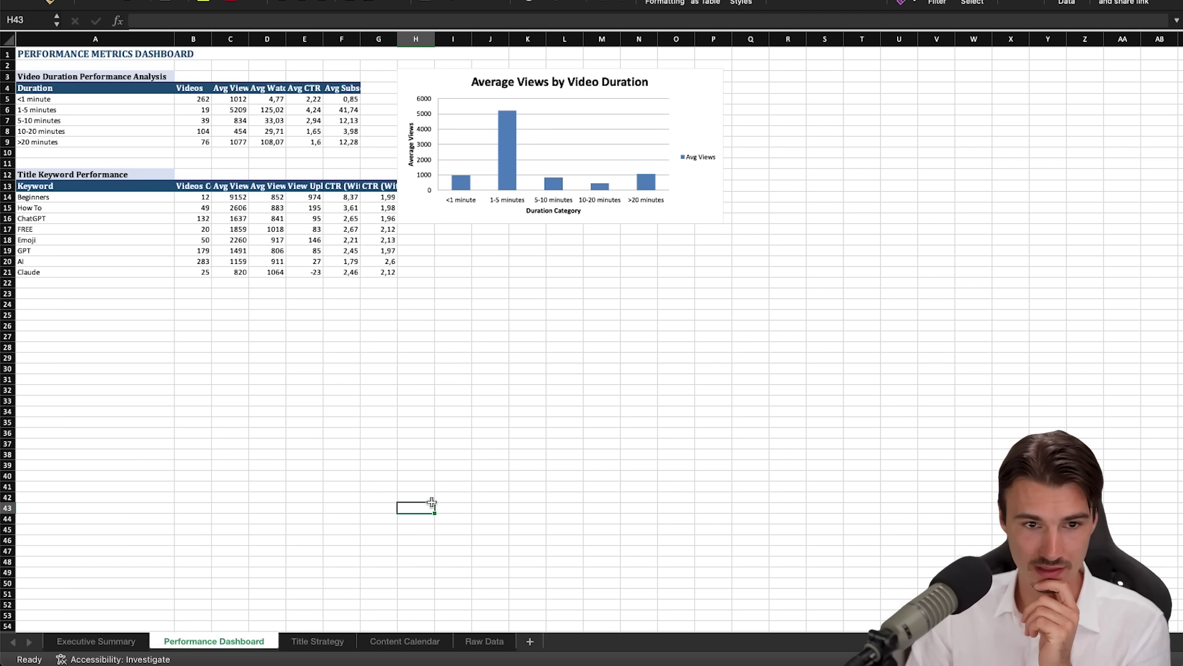
left_click_drag(691, 98, 744, 107)
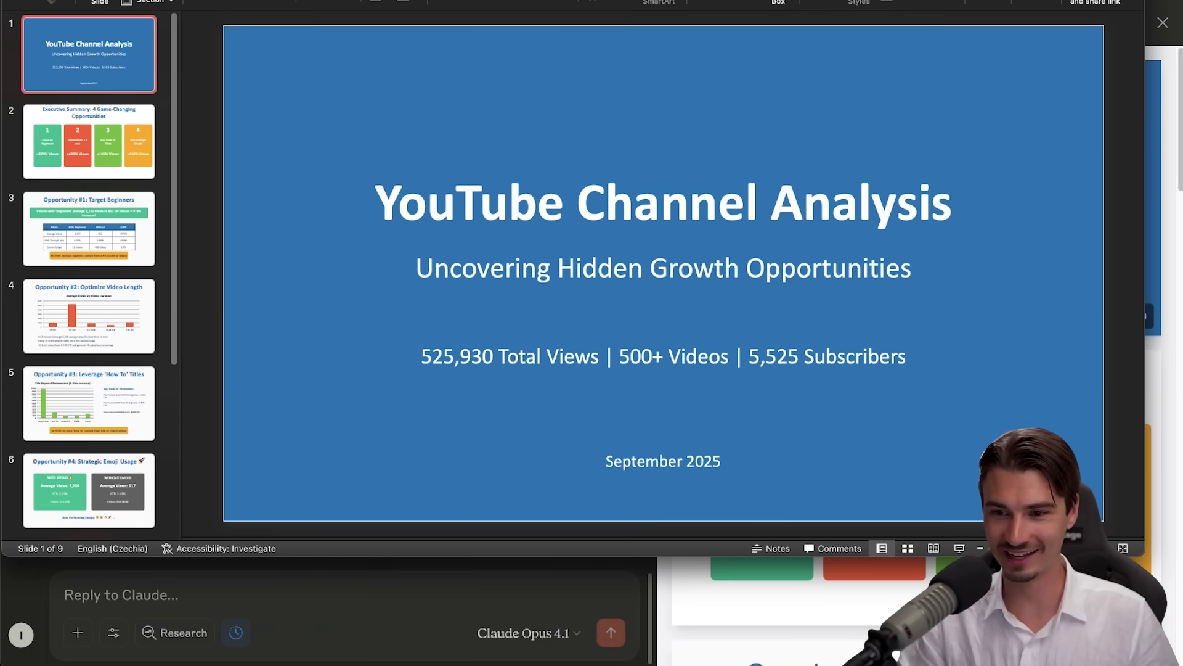
Maximize PowerPoint and review slides from Executive Summary through Your Action Plan
left_click_drag(1142, 551, 1179, 663)
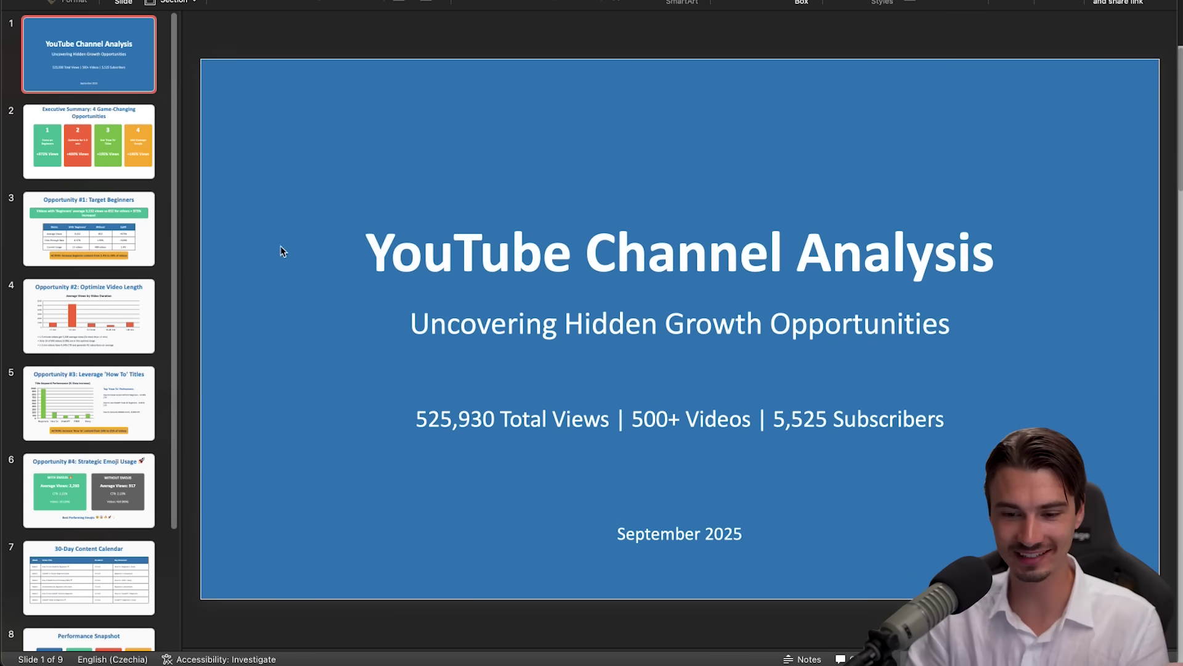
left_click(81, 163)
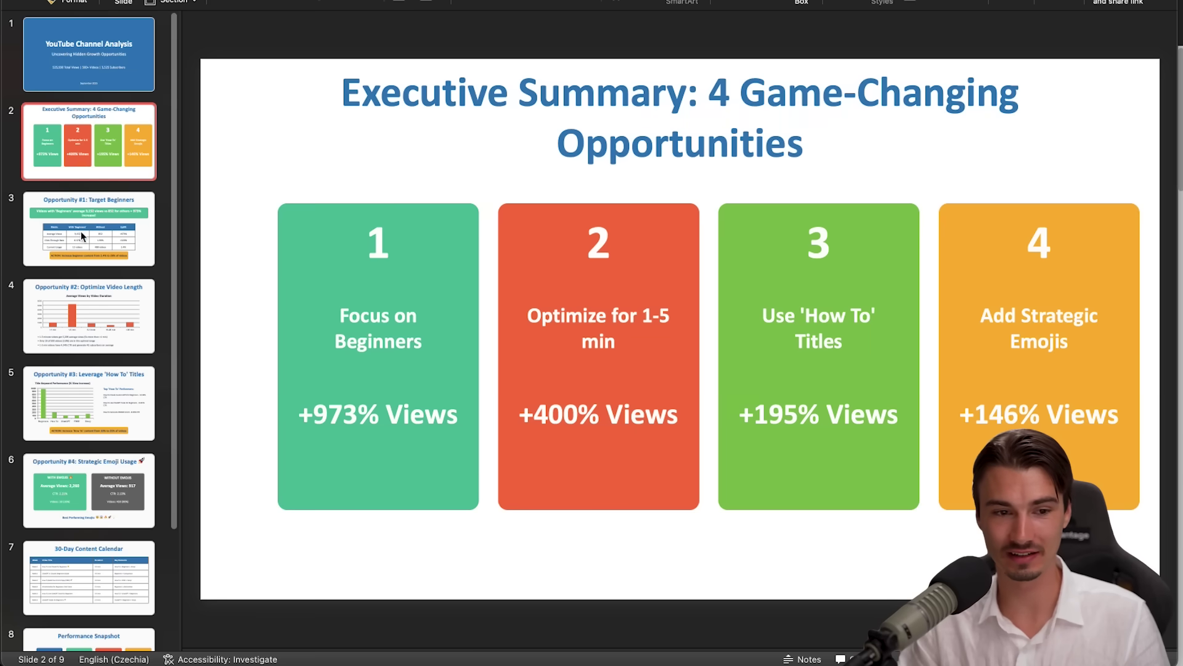
left_click(84, 325)
left_click(159, 370)
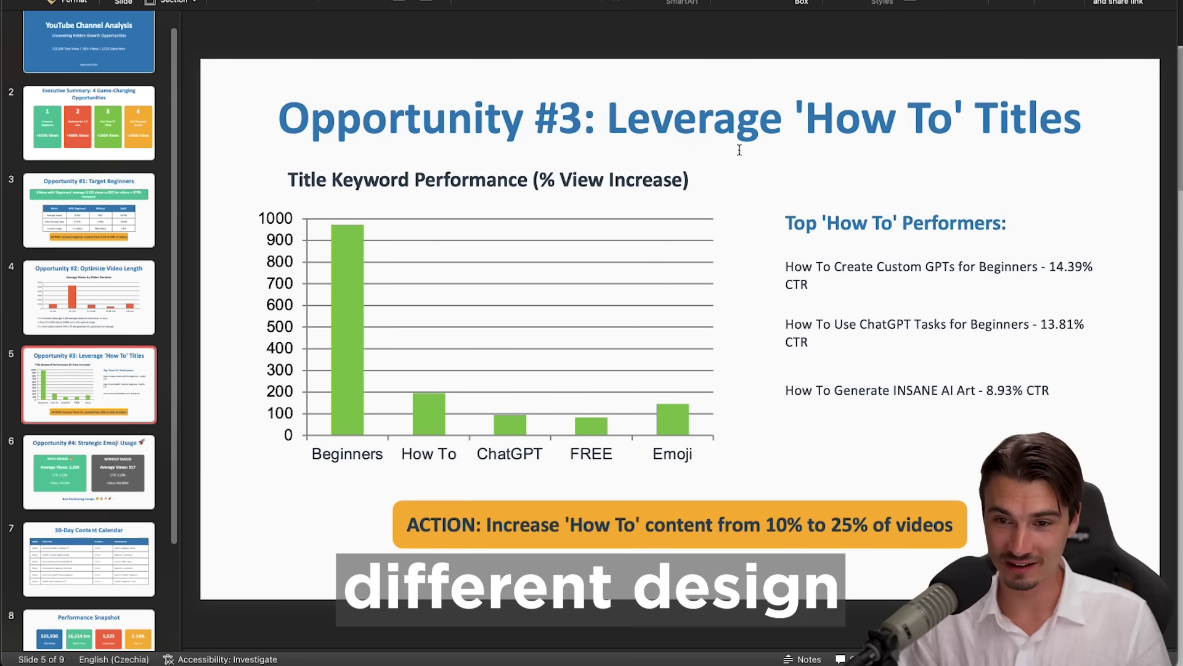
scroll(76, 444, "down", 1)
left_click(79, 447)
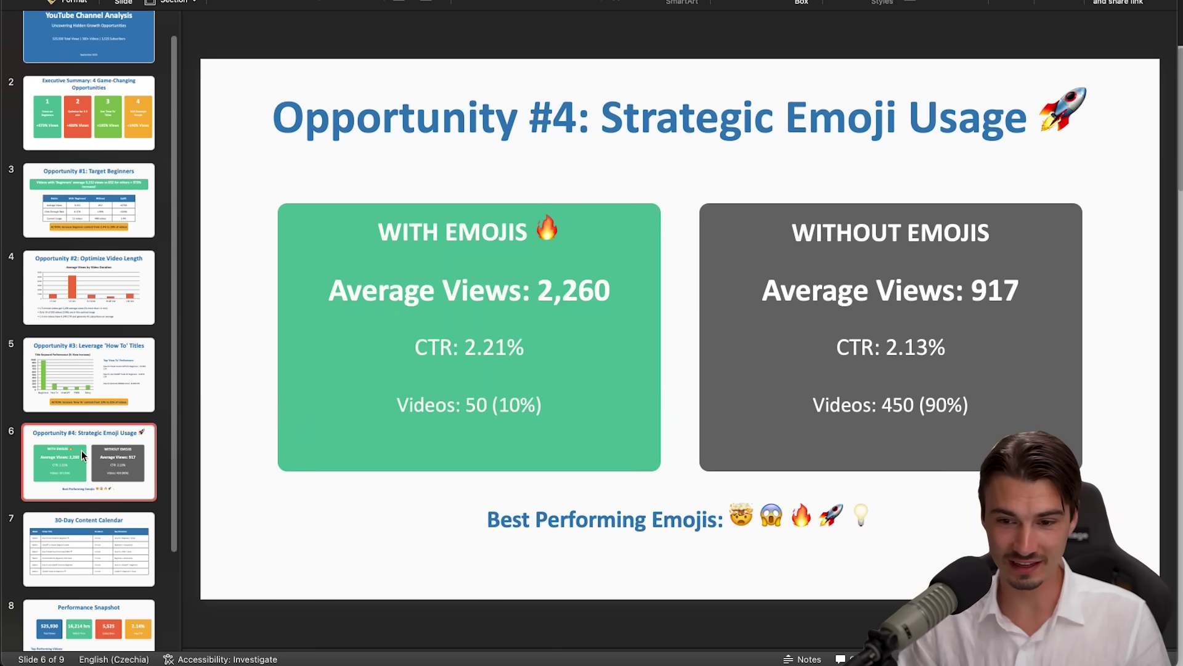
scroll(98, 439, "down", 2)
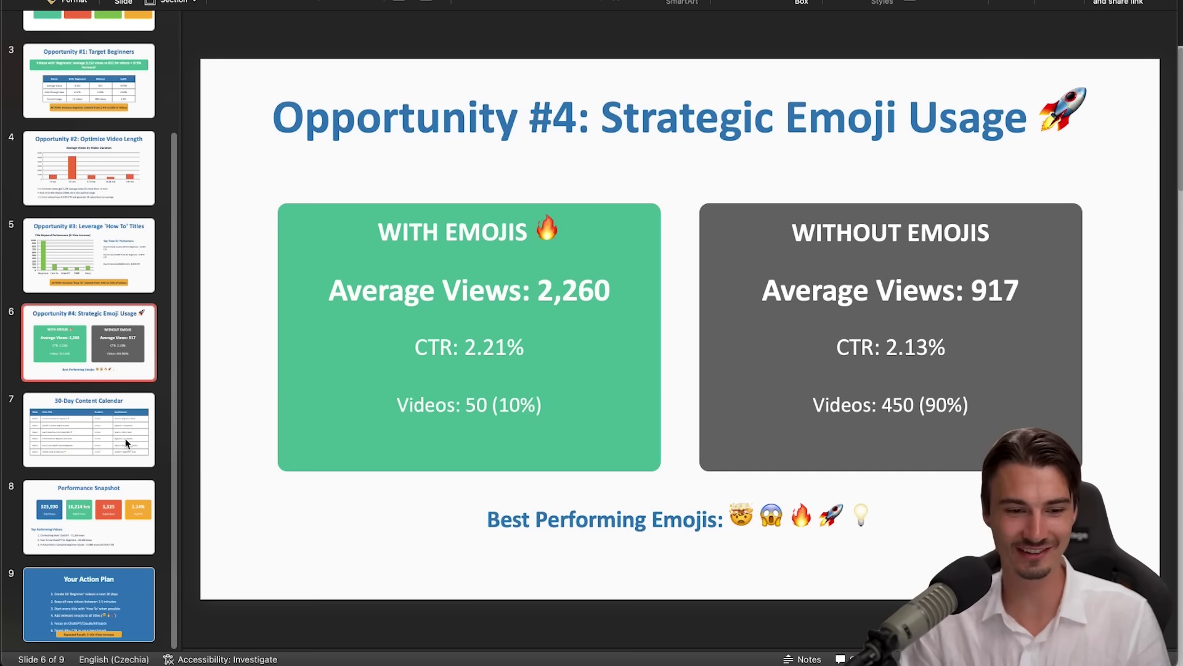
left_click(124, 439)
left_click(99, 580)
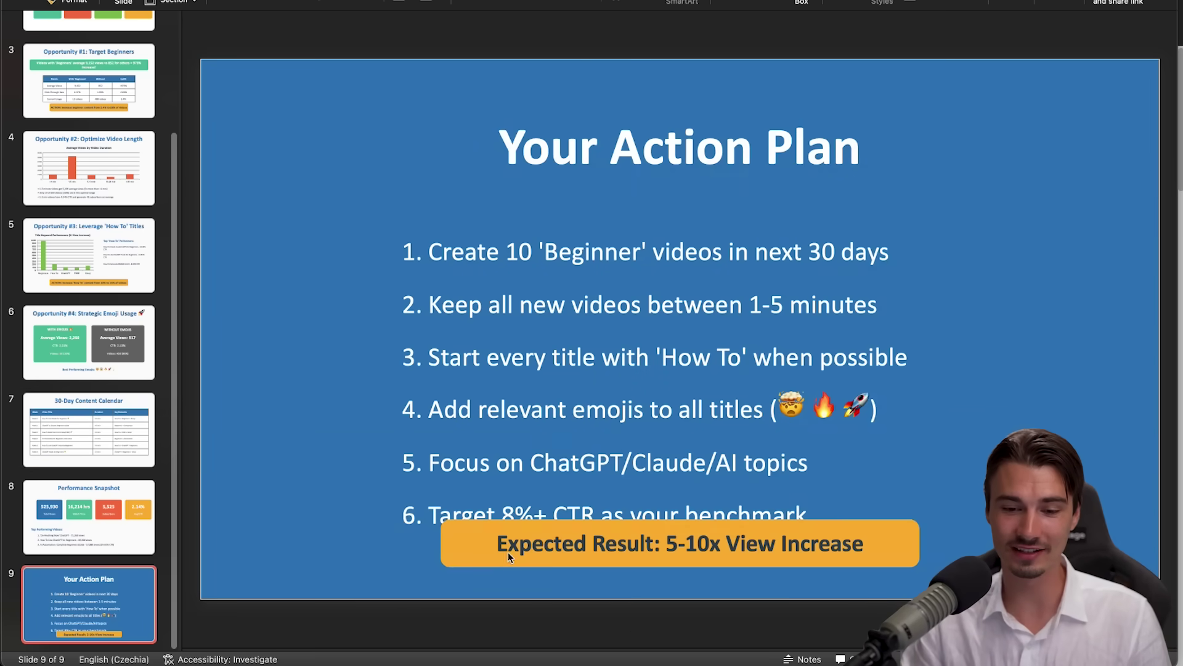
Nudge the Expected Result banner on the Your Action Plan slide up slightly
left_click(576, 543)
left_click_drag(509, 532, 509, 527)
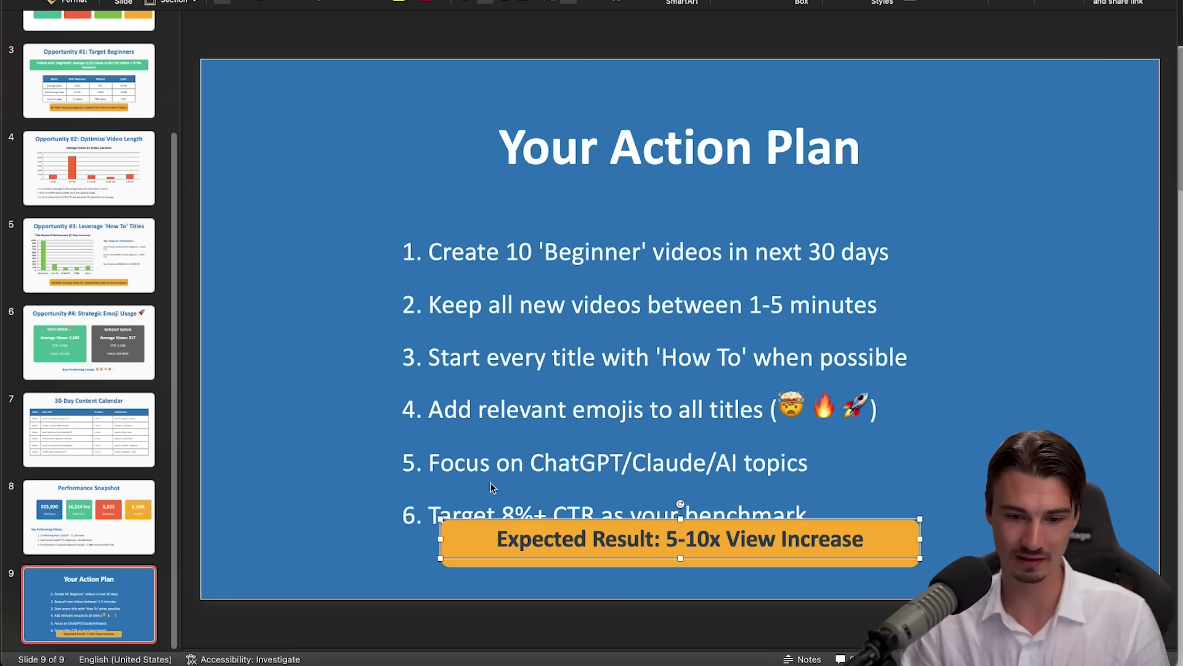
key("Page_Up")
key("Page_Up")
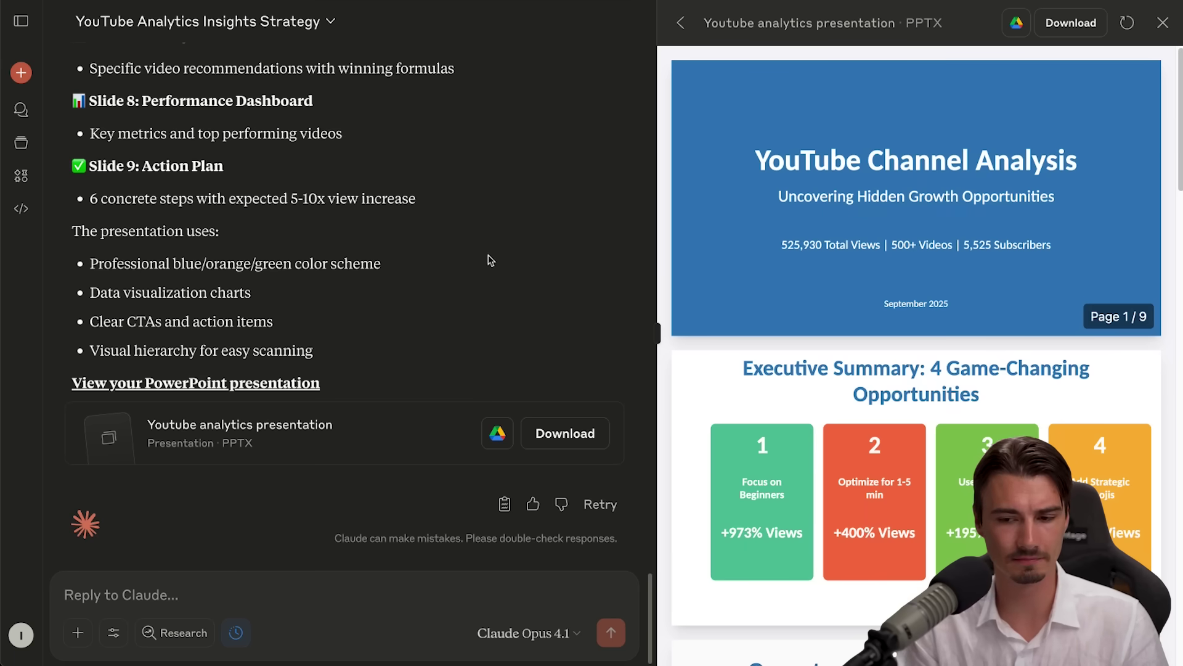
Scroll back through Claude's chat and PPTX preview, clearing an accidental text selection
scroll(544, 273, "down", 1)
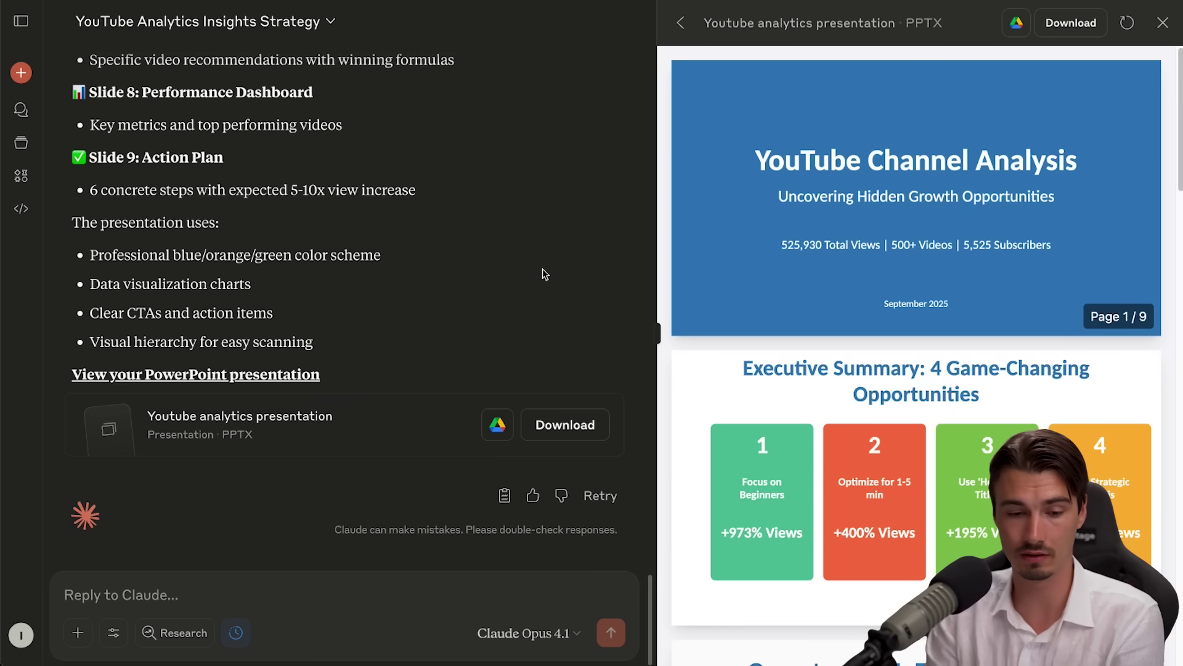
scroll(912, 326, "down", 1)
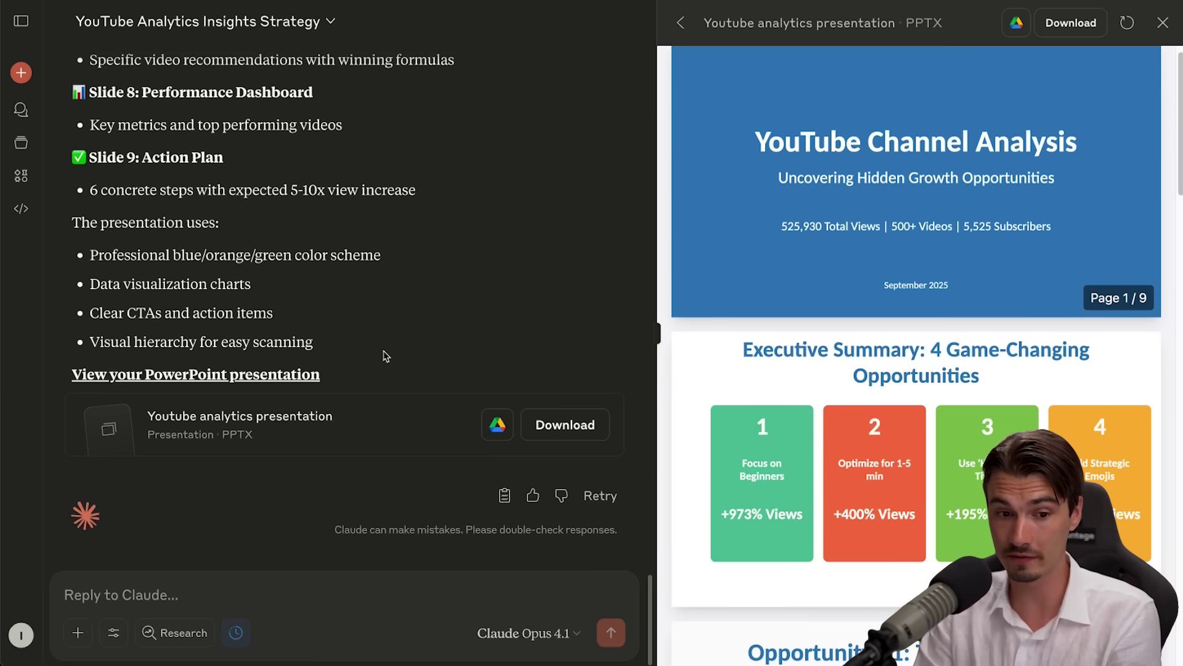
left_click_drag(315, 343, 219, 344)
left_click(349, 337)
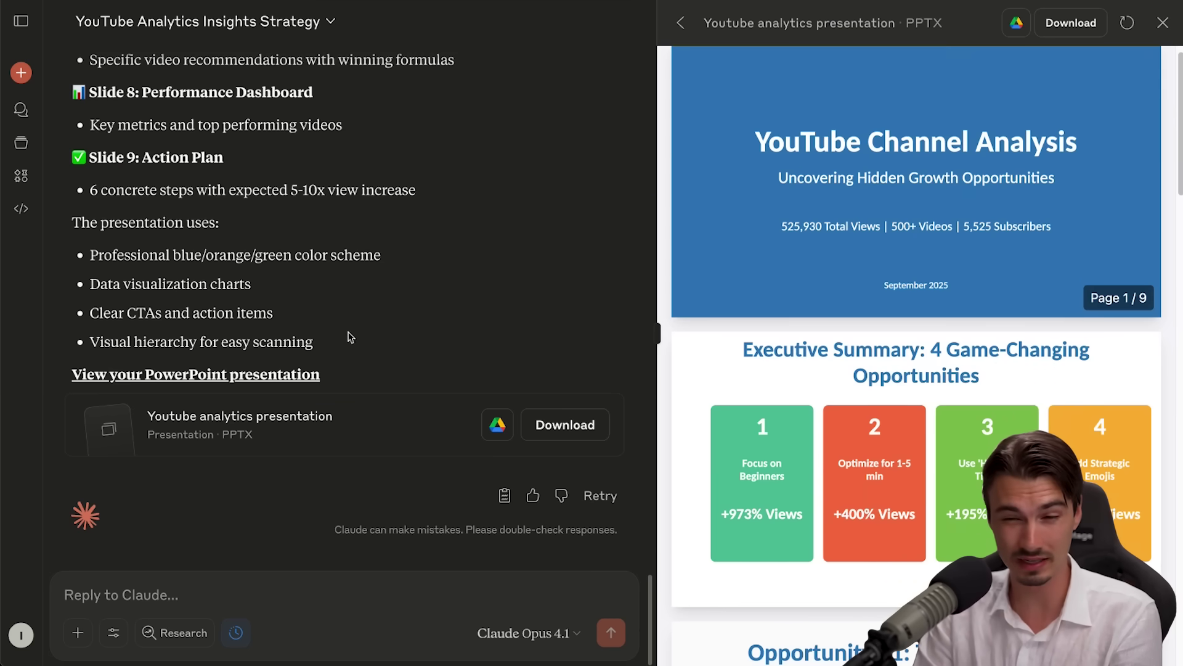
scroll(716, 344, "down", 10)
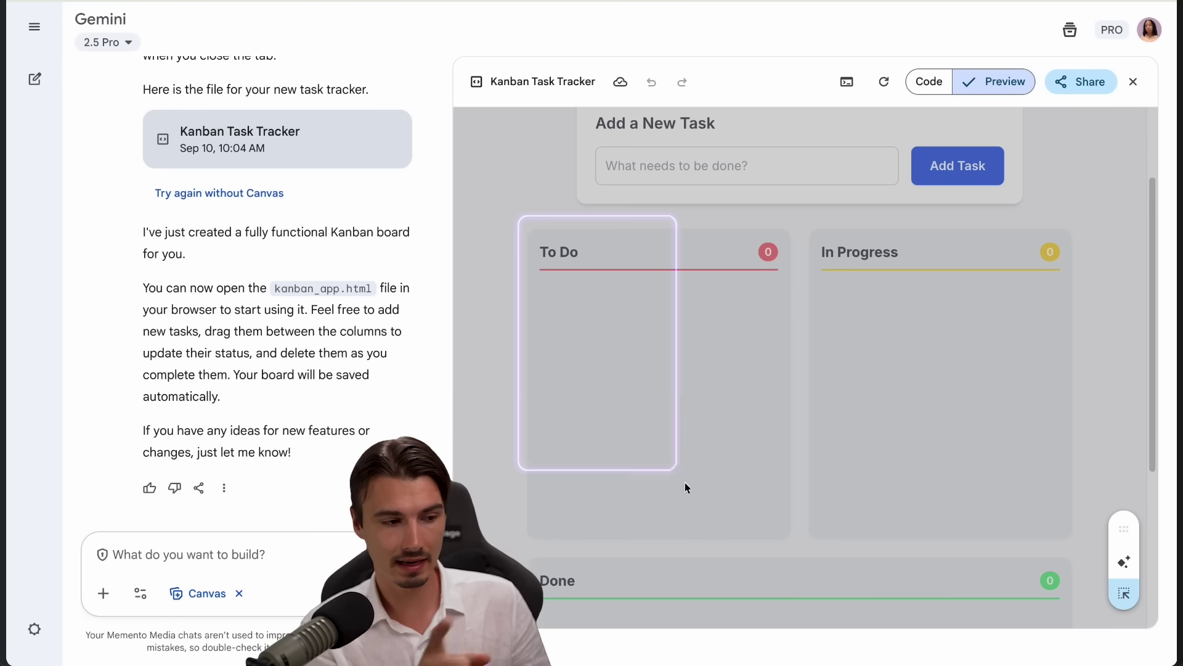
Box the To Do column and ask Gemini to 'change this card color to red'
left_click_drag(686, 485, 800, 542)
type("change this card color")
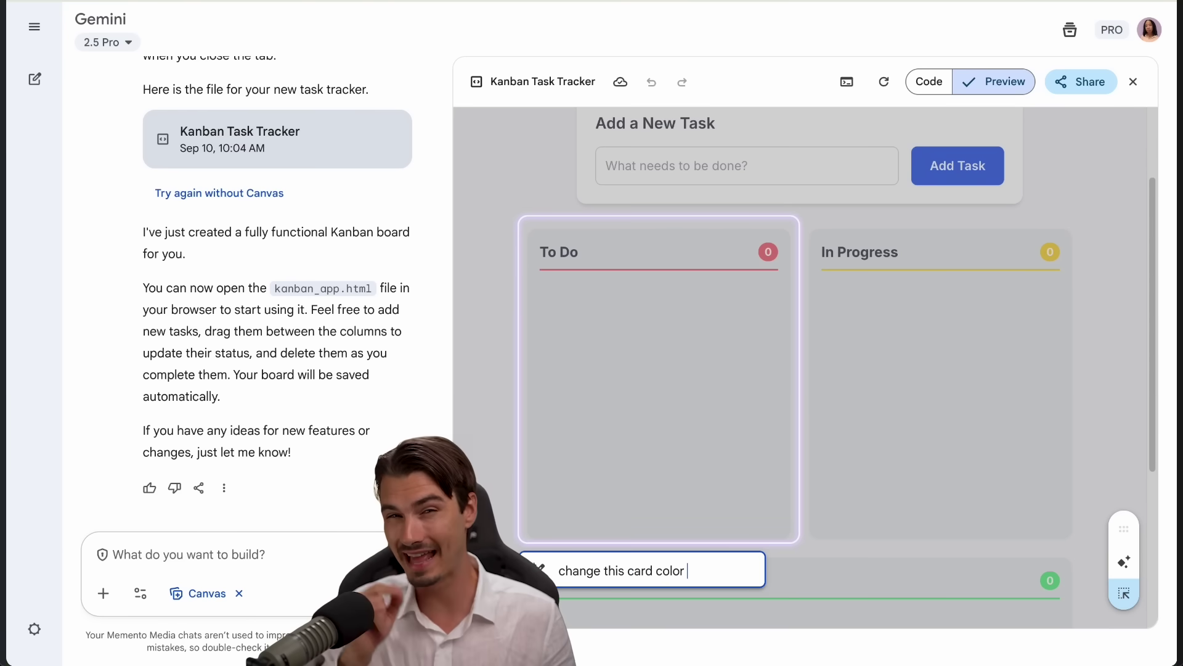
type(" to red")
key("Return")
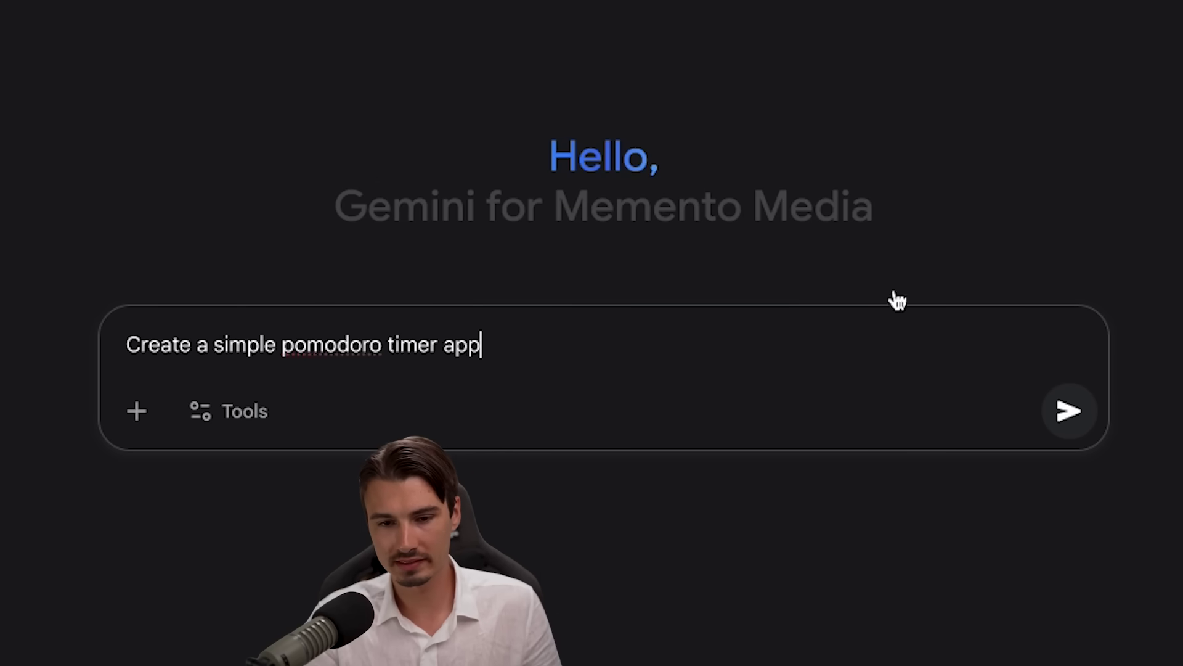
Submit the 'Create a simple pomodoro timer app' prompt to build the app
left_click(1048, 412)
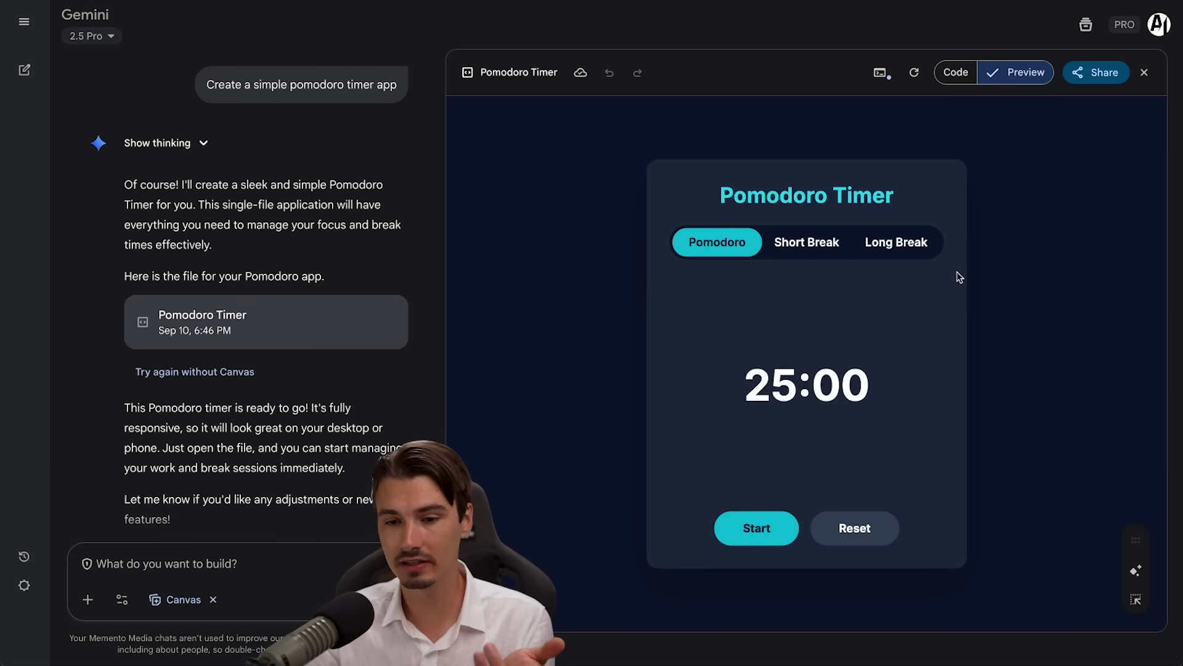
right_click(811, 246)
left_click(1057, 414)
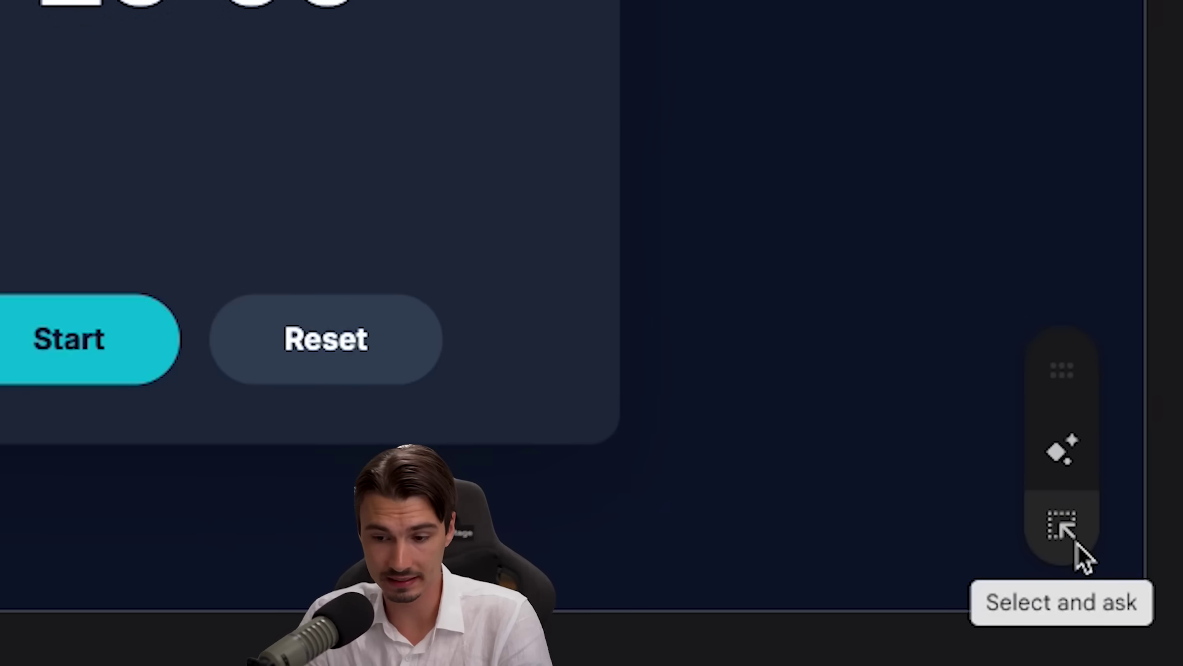
Select the Pomodoro tab and request it be bold with a Japanese-style gradient
left_click(1076, 543)
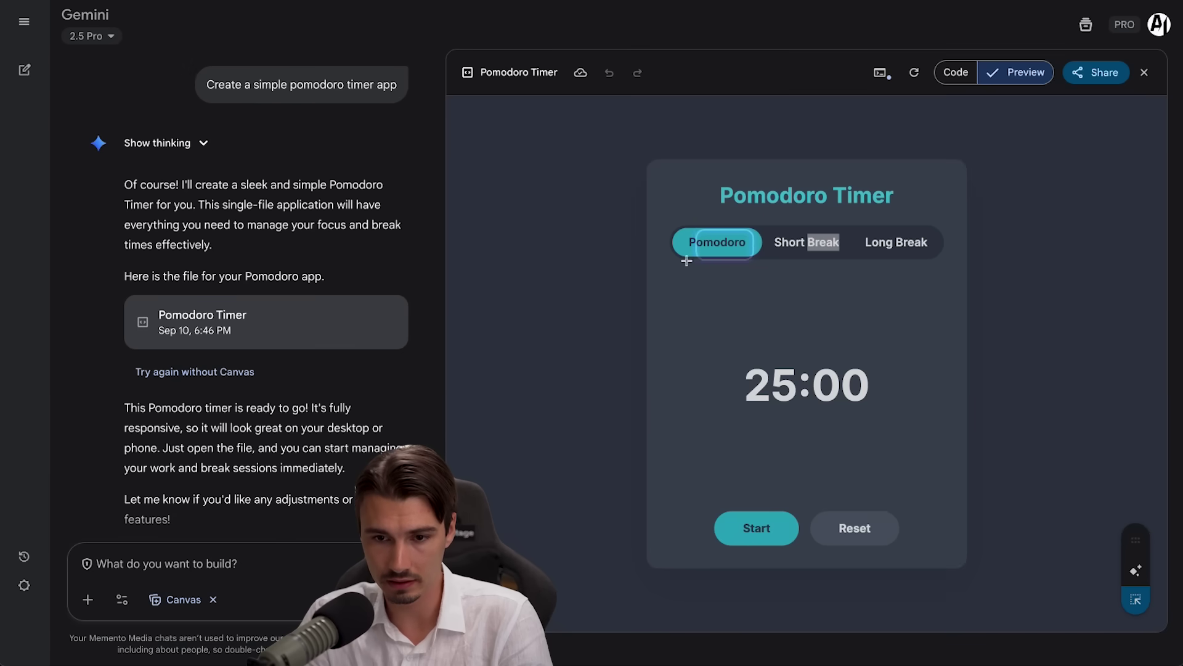
left_click(680, 252)
type("Make this bold and use a japanese style gradient")
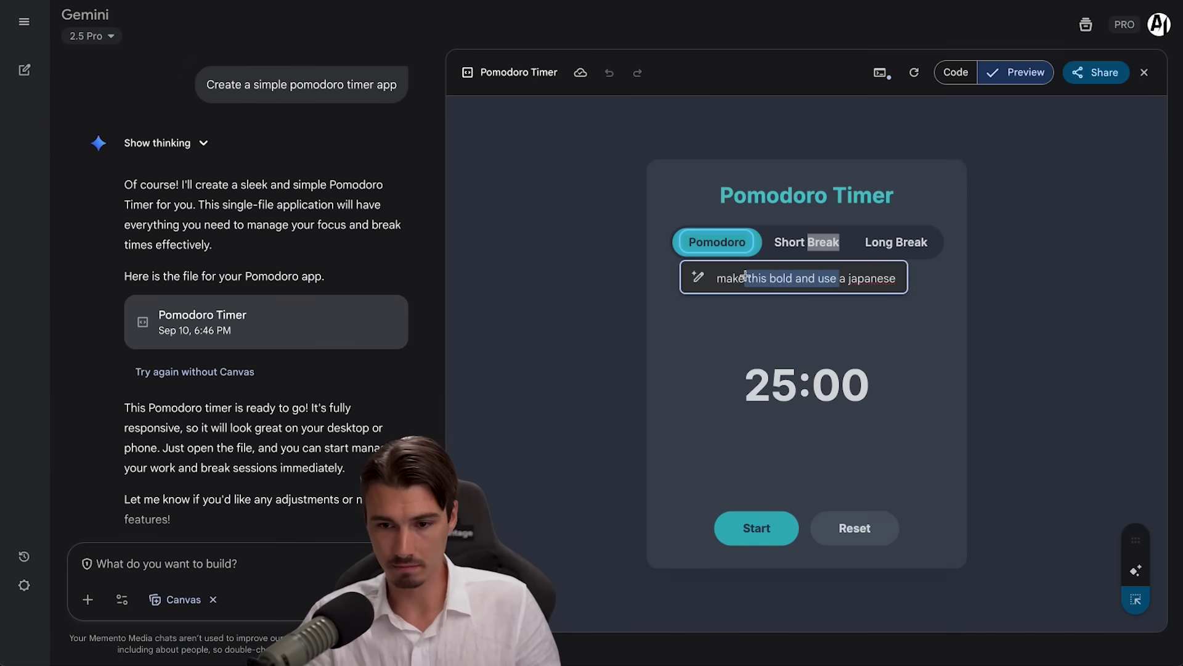
left_click_drag(845, 283, 885, 289)
key("Return")
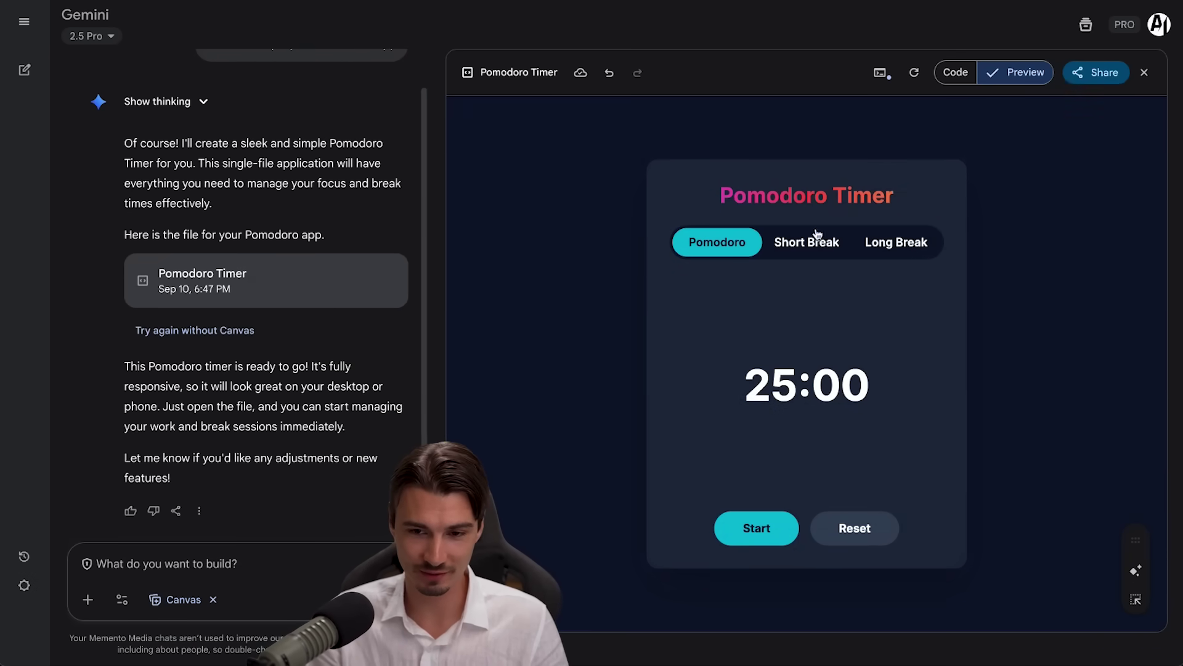
Select the timer mode tabs and ask for bolder buttons with a complementary Japanese-style gradient
left_click_drag(704, 205, 840, 186)
left_click(980, 335)
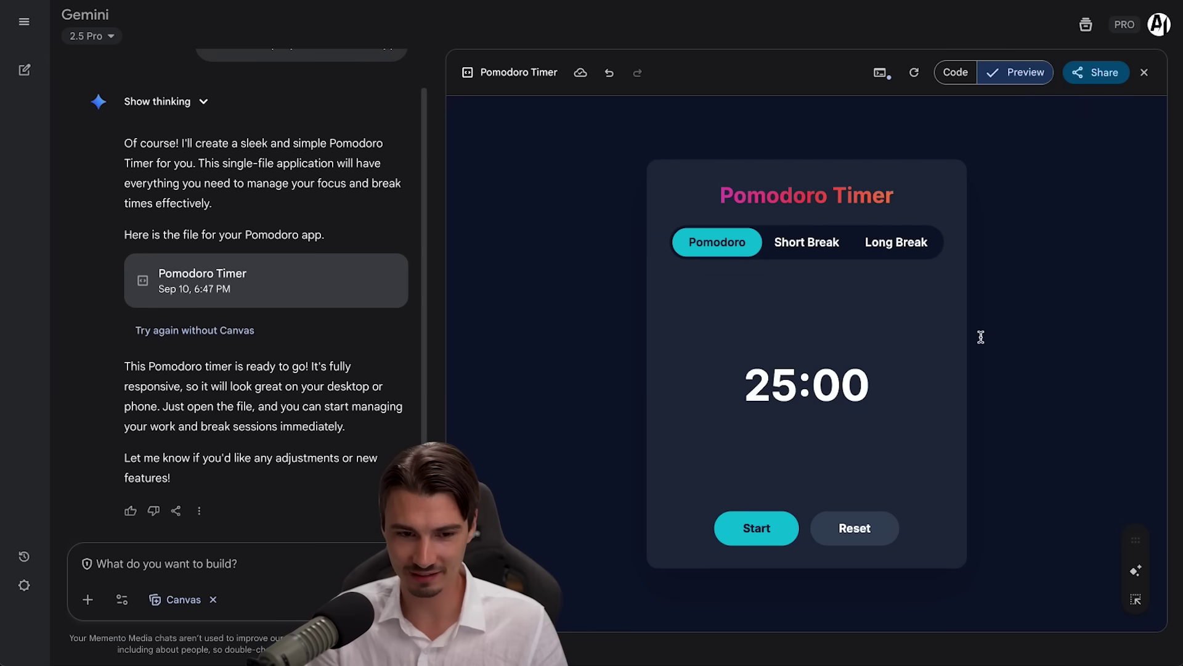
left_click(1136, 599)
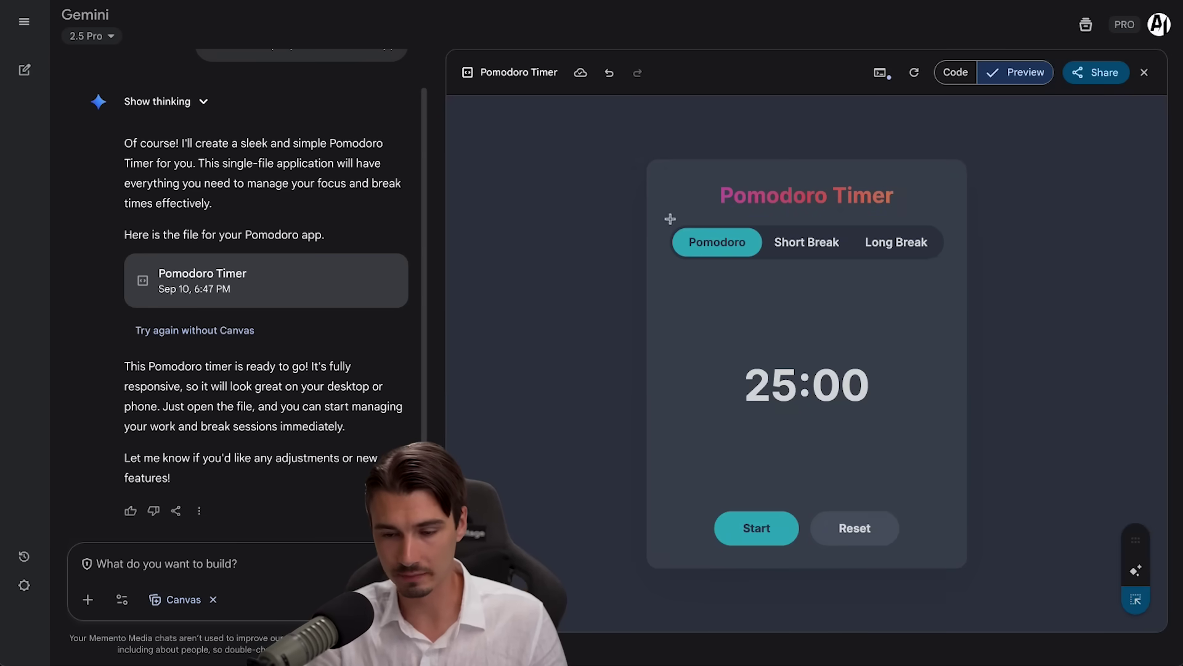
left_click_drag(670, 219, 863, 269)
type("make these buttons bolder with a japanese style gradient that compliemnts the color scheme")
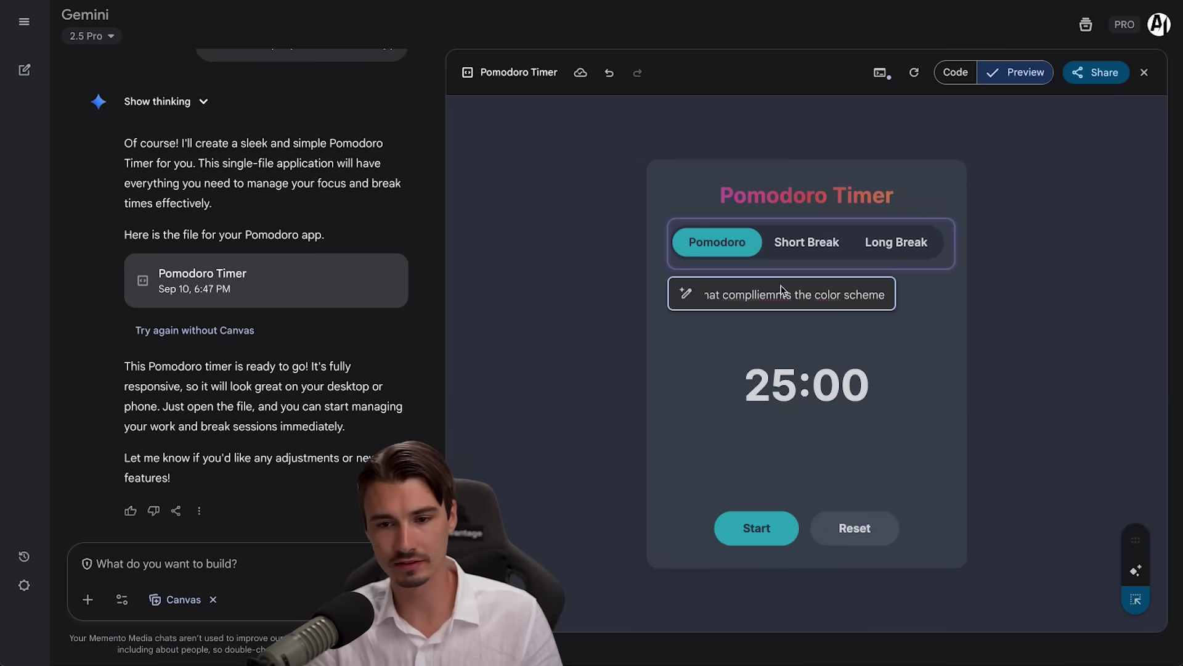
key("Return")
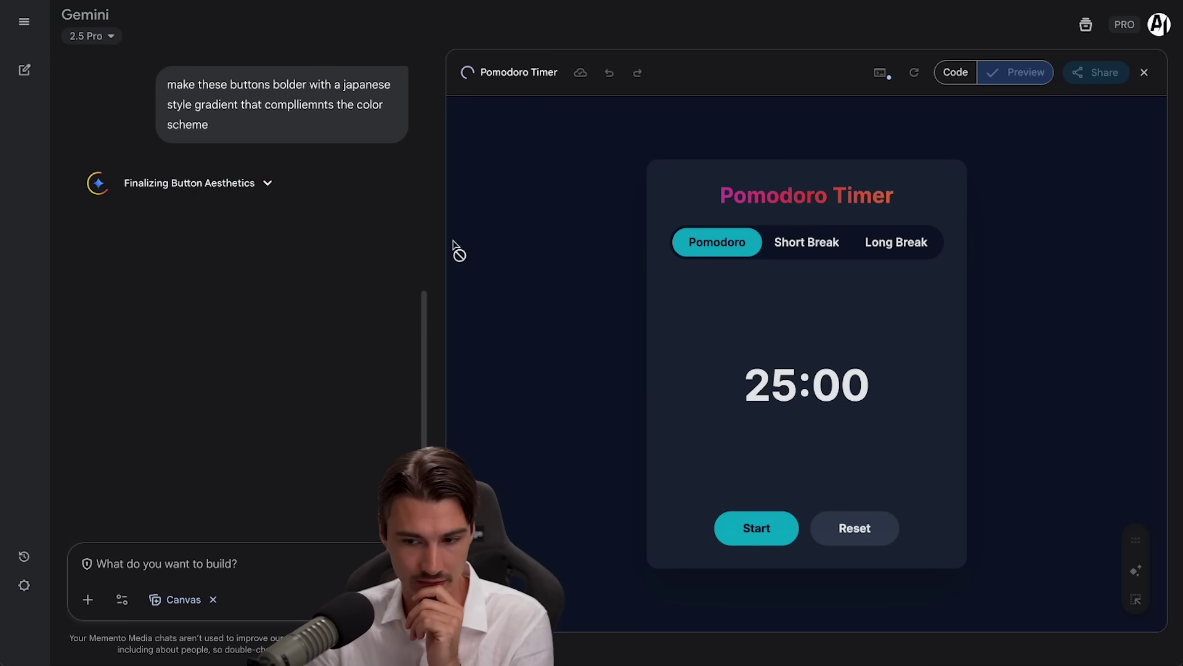
Test the restyled tabs by switching between Pomodoro, Short Break and Long Break
left_click(815, 244)
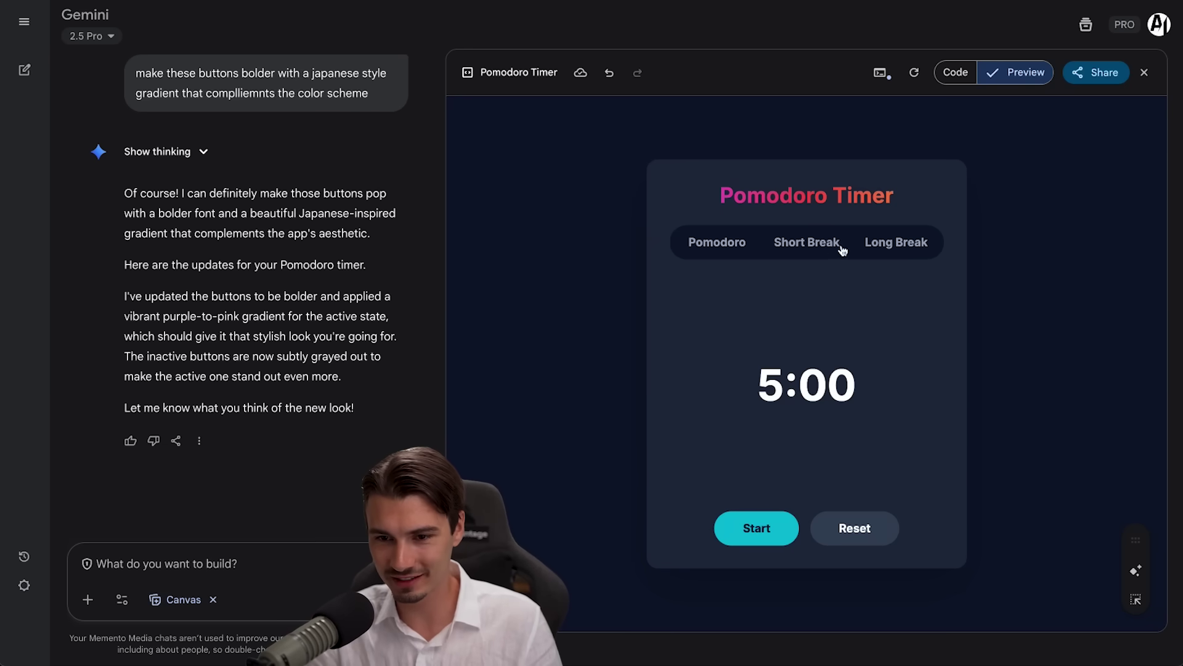
left_click(721, 243)
left_click(825, 243)
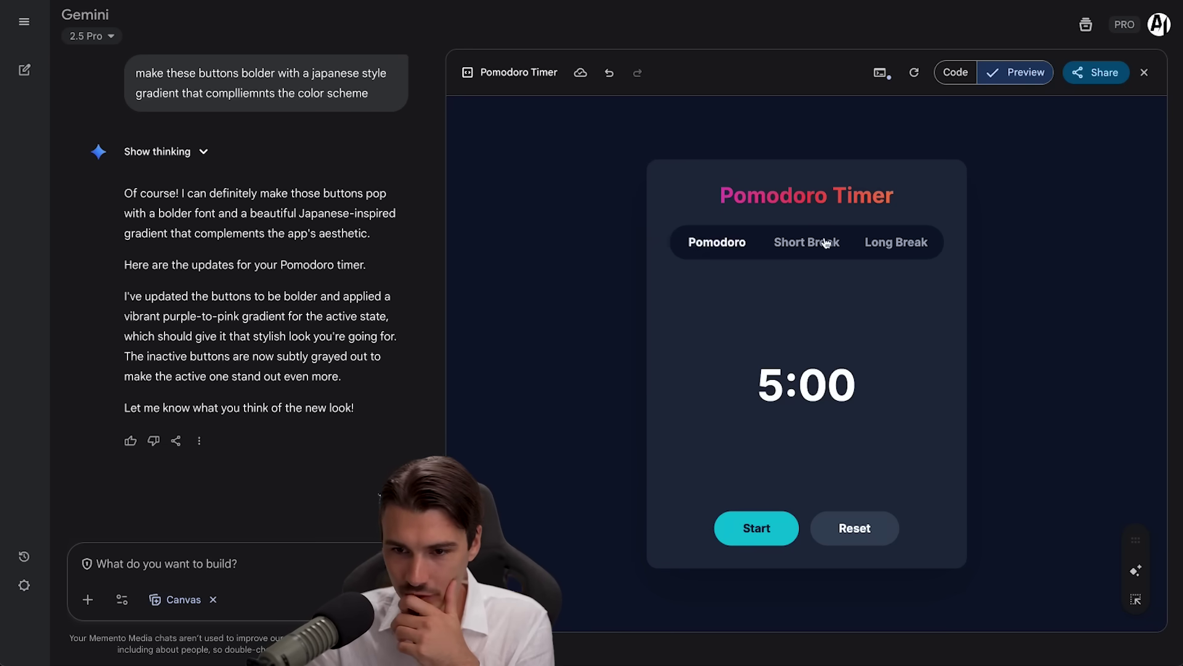
left_click(877, 246)
left_click(792, 250)
left_click(728, 248)
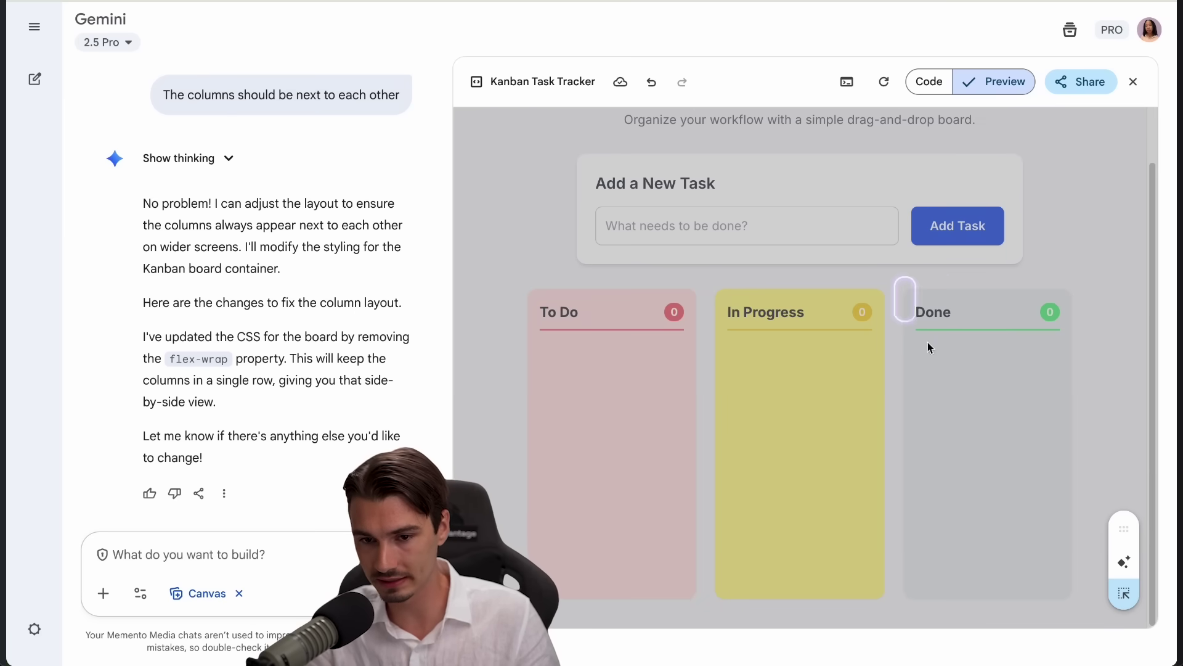
Select the Done column and ask Gemini to make its background blue
left_click(1014, 314)
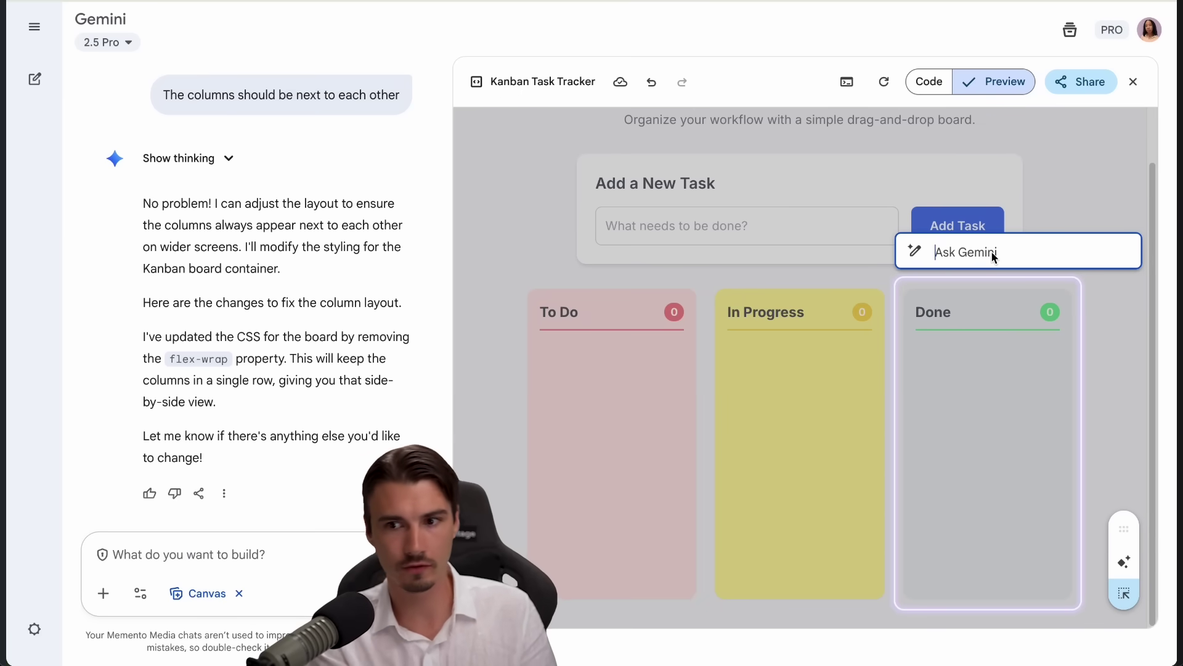
type("Make the background blue")
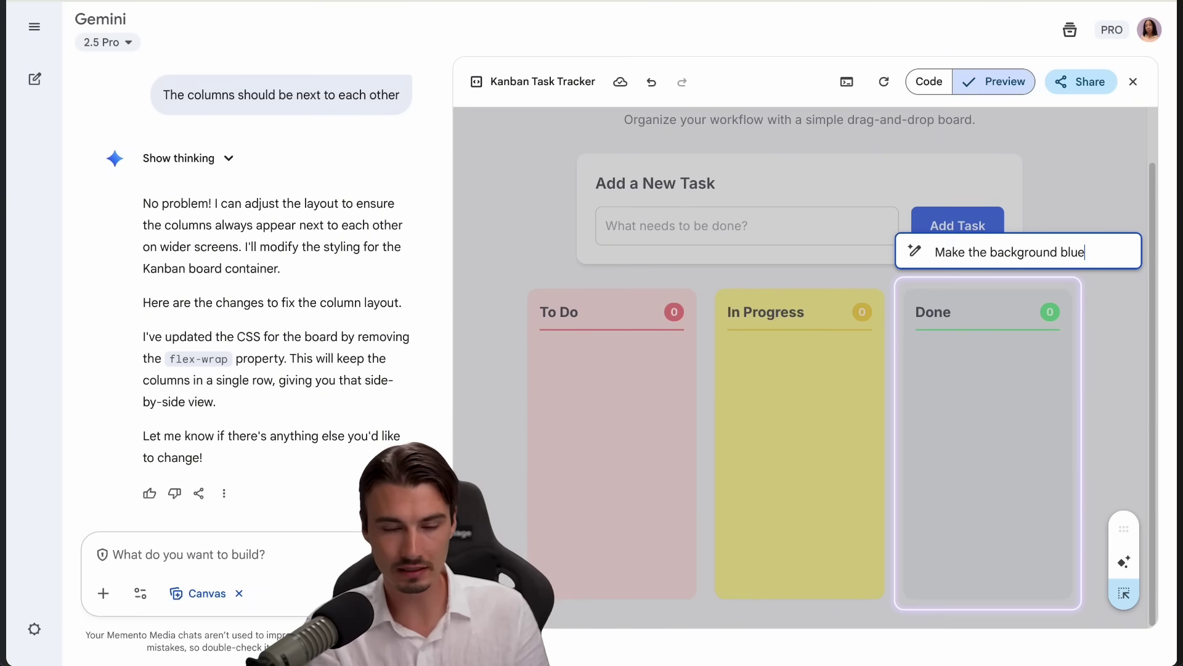
key("Return")
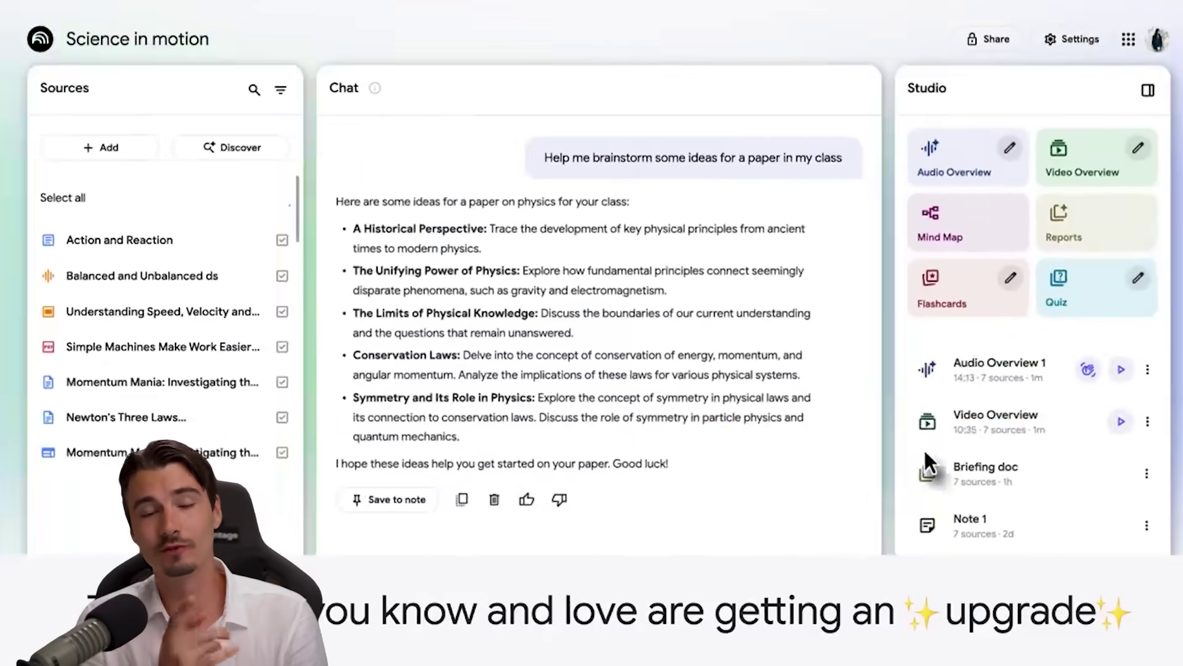
Generate flashcards from the notebook's sources in the Studio panel
left_click(1109, 232)
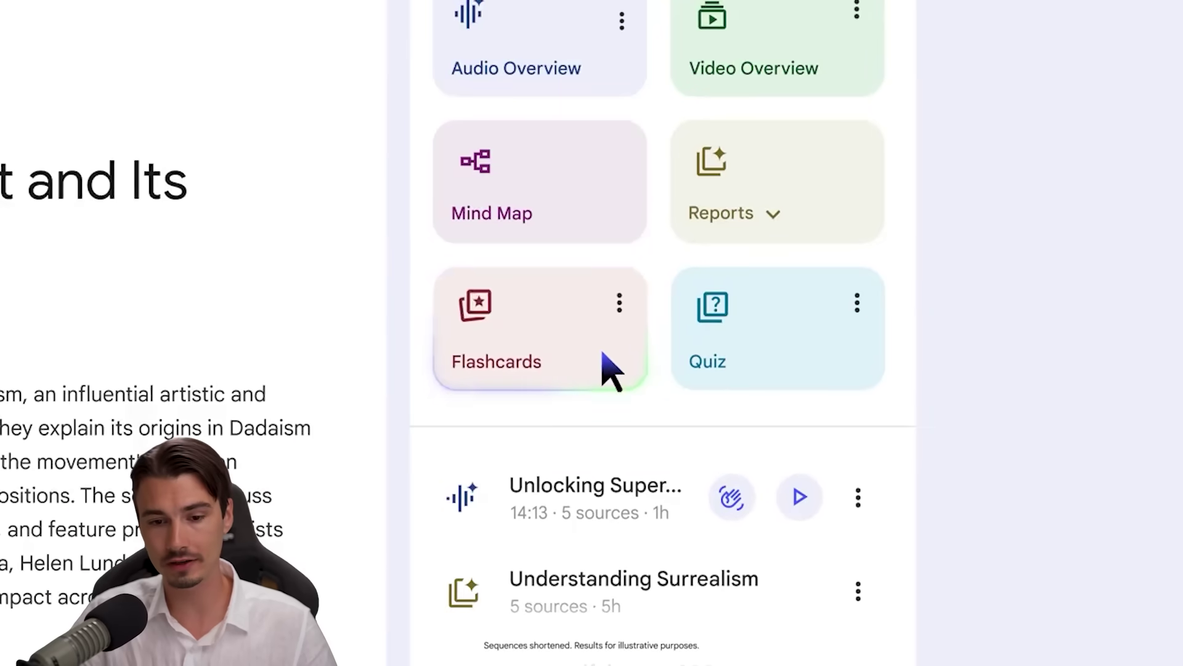
left_click(613, 350)
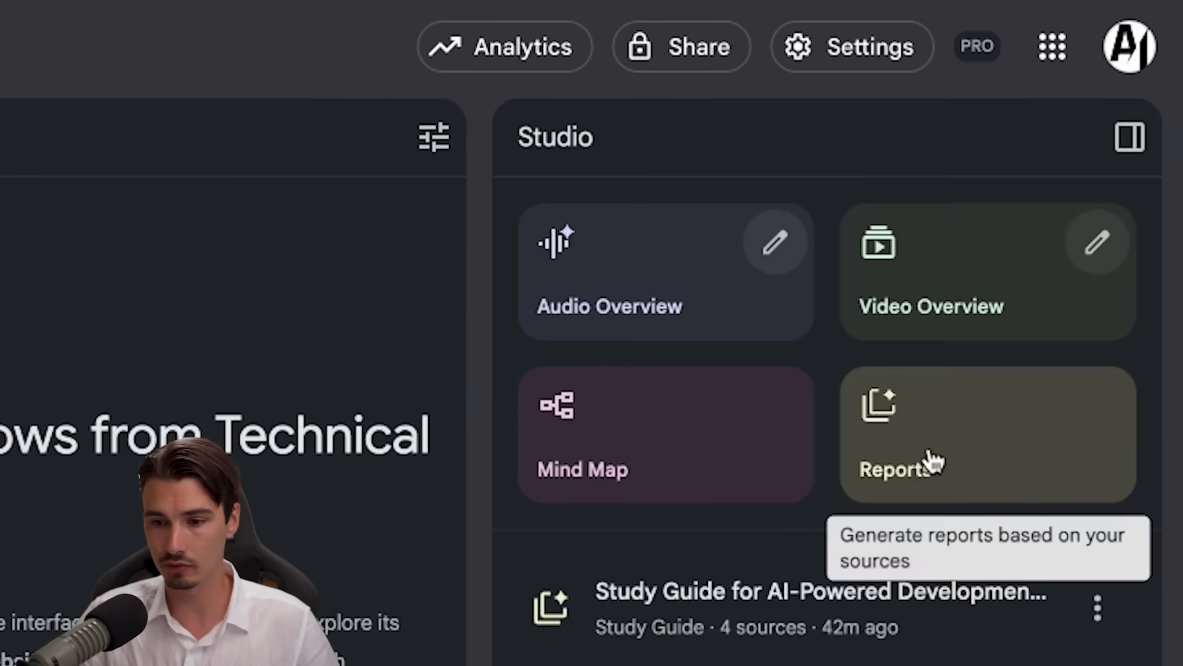
Pick the Process Explainer suggested format under Reports to build a report from four sources
left_click(930, 463)
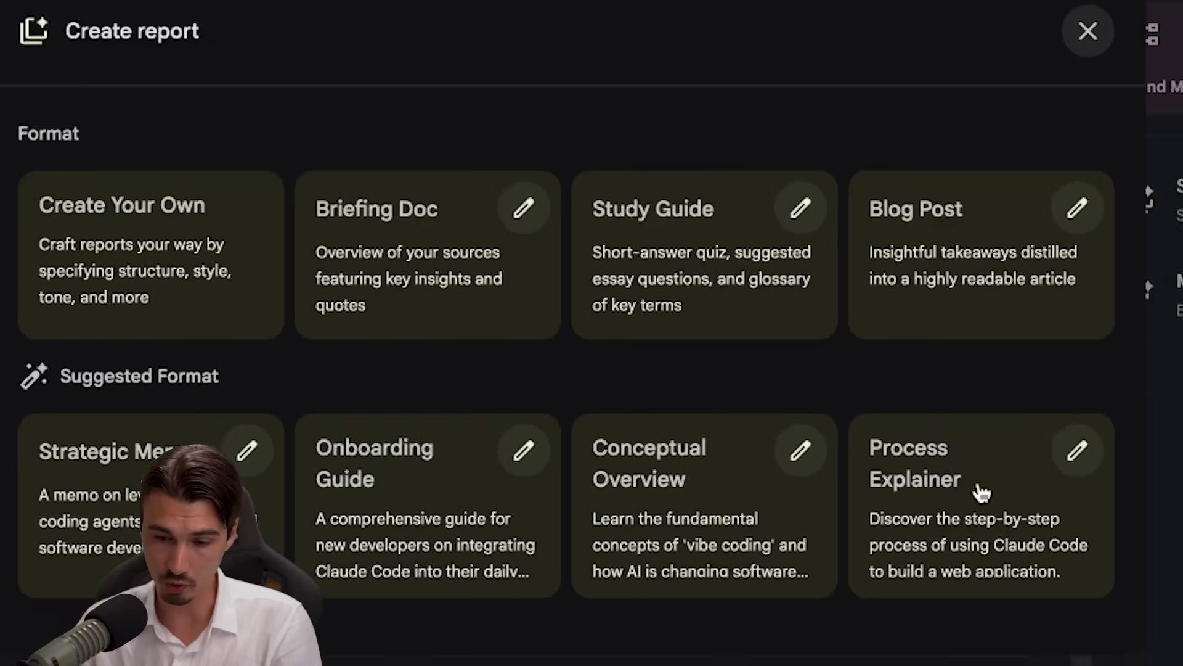
left_click(947, 473)
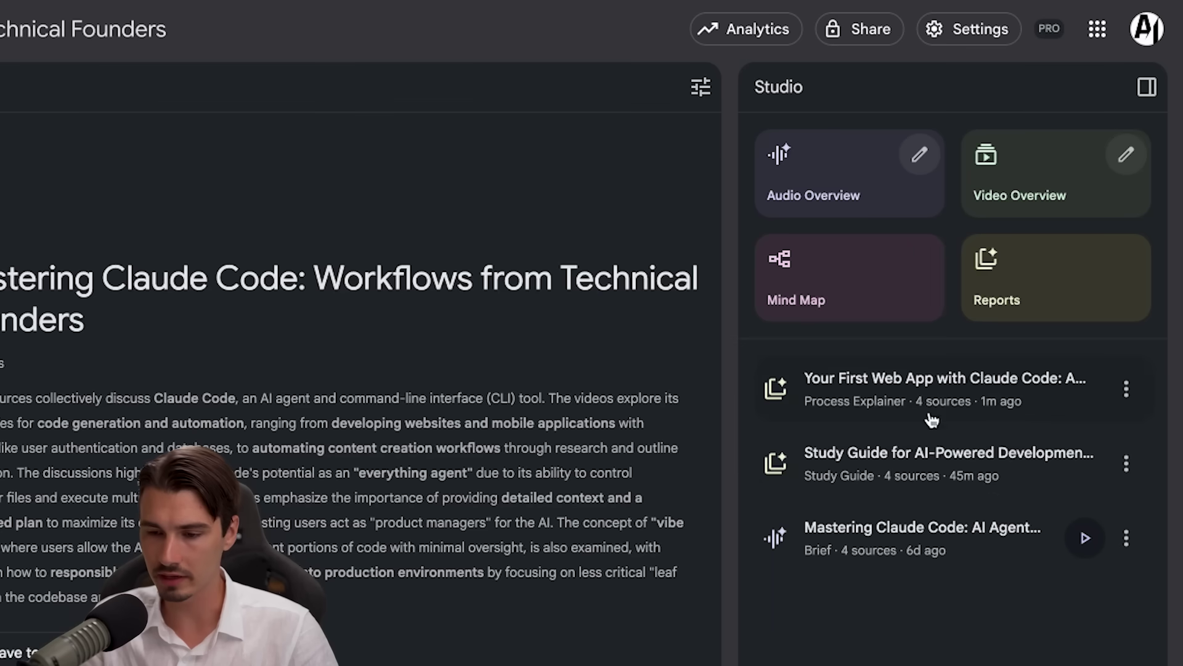
Open the 'Your First Web App with Claude Code' report and read through its opening sections
left_click(1027, 395)
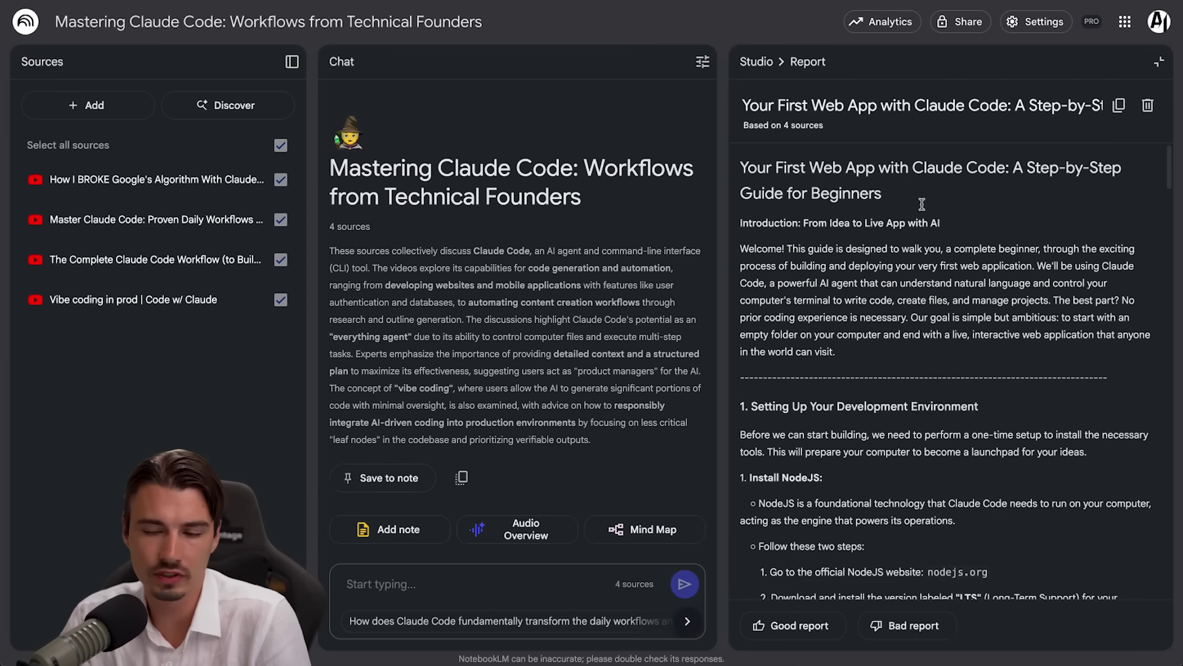
scroll(757, 215, "down", 1)
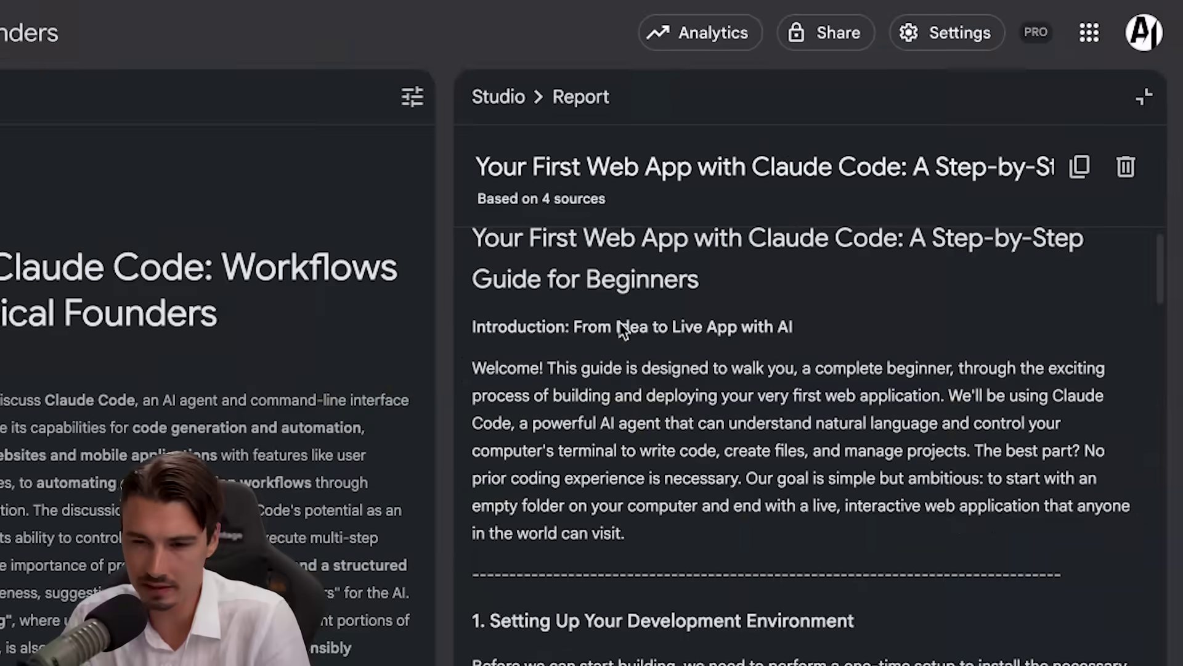
scroll(621, 425, "down", 4)
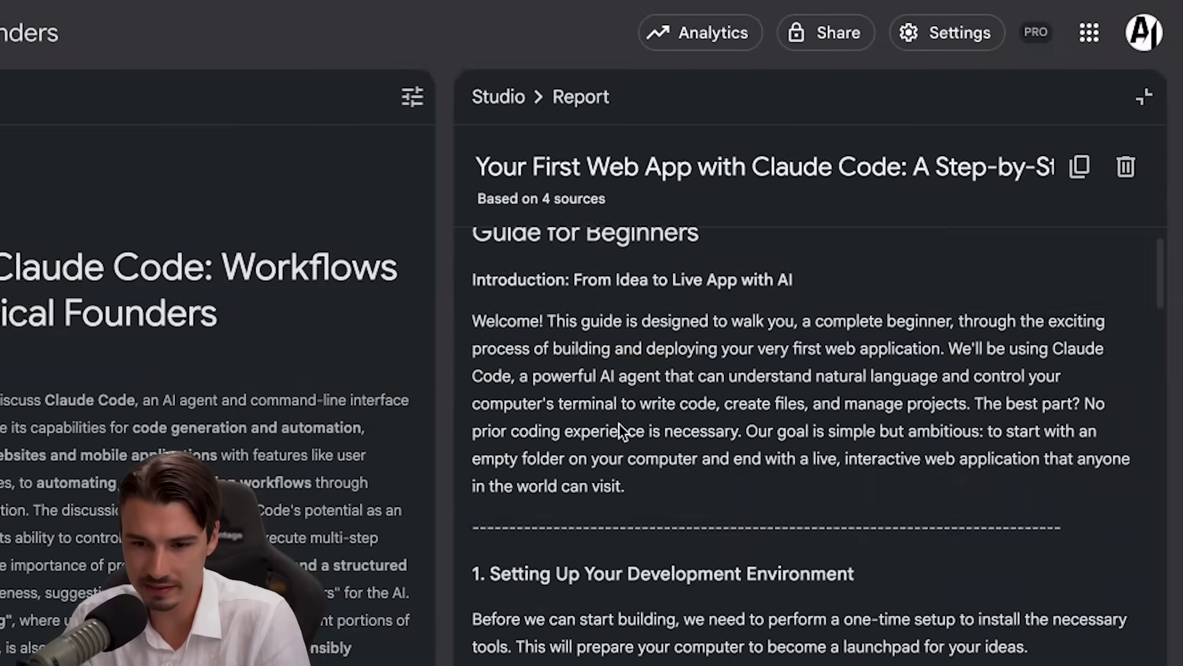
left_click_drag(543, 399, 715, 470)
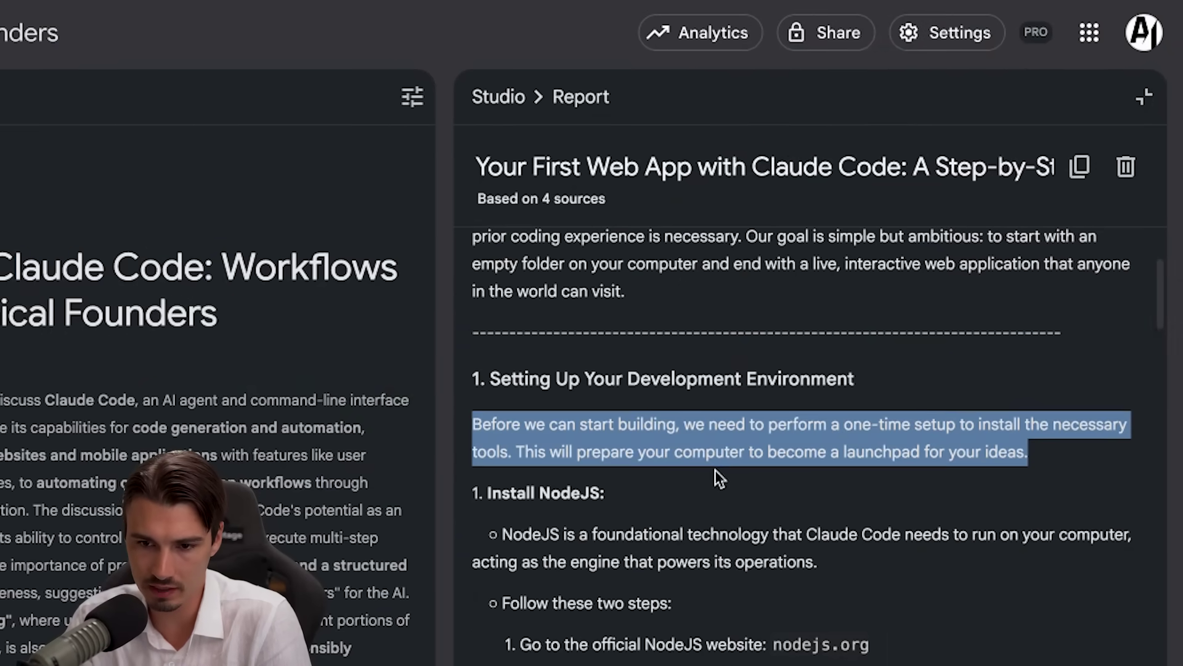
scroll(620, 393, "down", 1)
scroll(620, 394, "up", 1)
left_click_drag(591, 452, 878, 652)
scroll(878, 641, "down", 20)
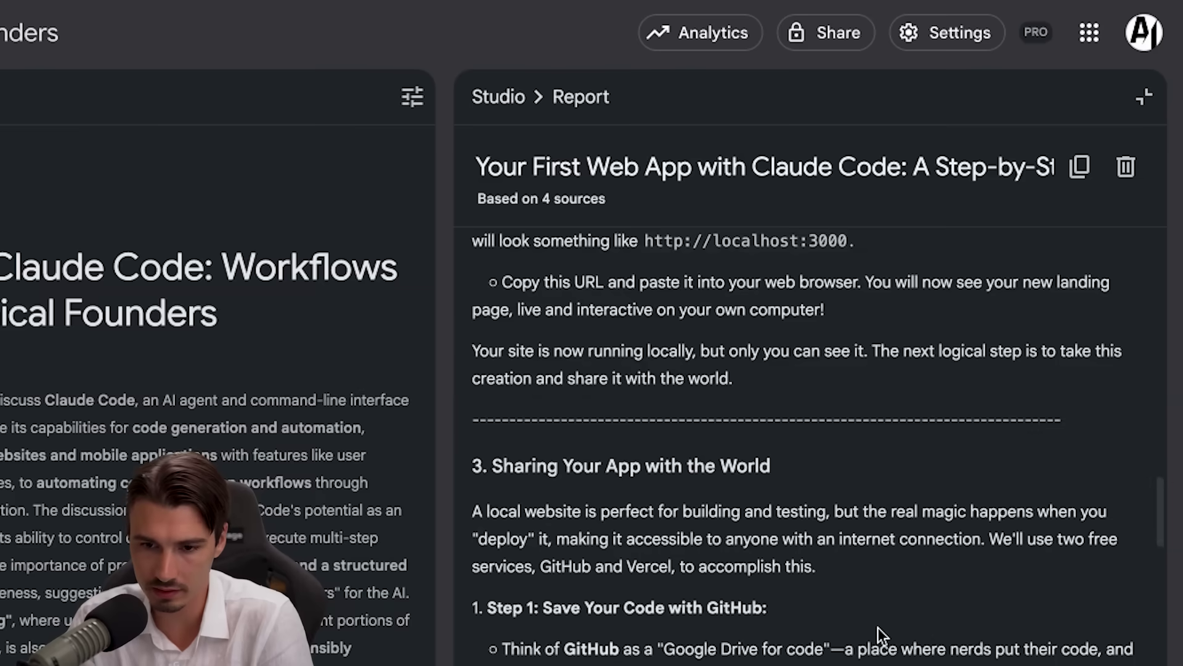
scroll(878, 627, "up", 15)
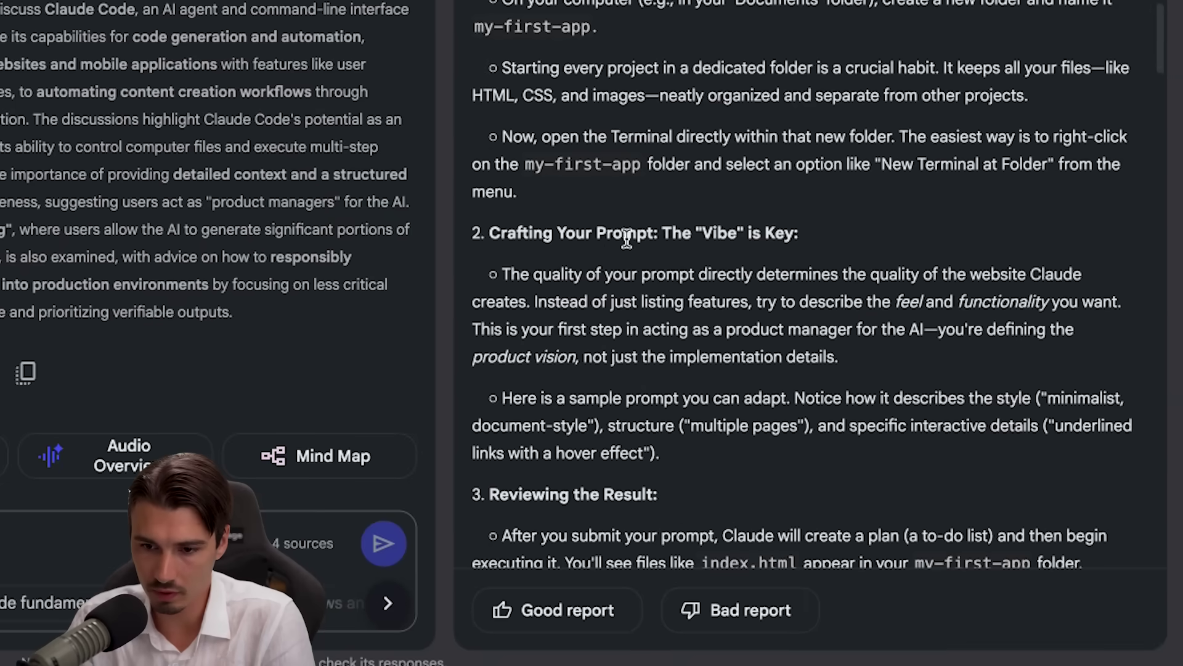
scroll(889, 296, "down", 10)
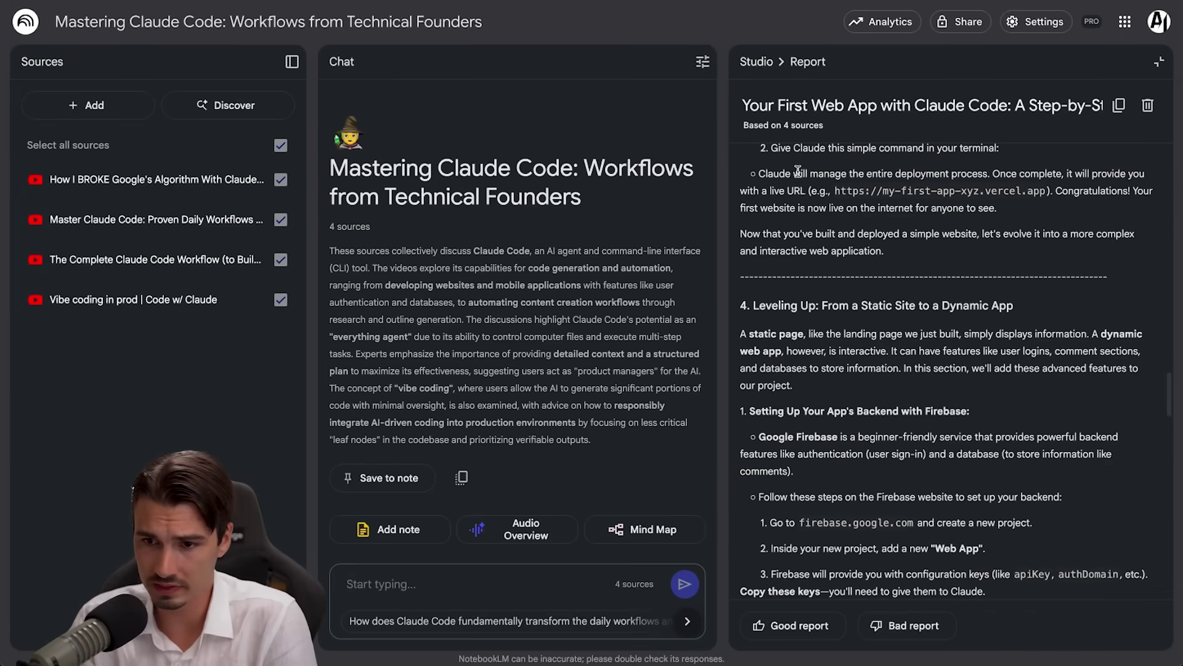
Highlight the site-deployment and Advanced Technique passages, then reopen the report format choices
left_click_drag(795, 174, 996, 210)
scroll(1058, 298, "down", 2)
left_click_drag(795, 381, 997, 426)
left_click(997, 427)
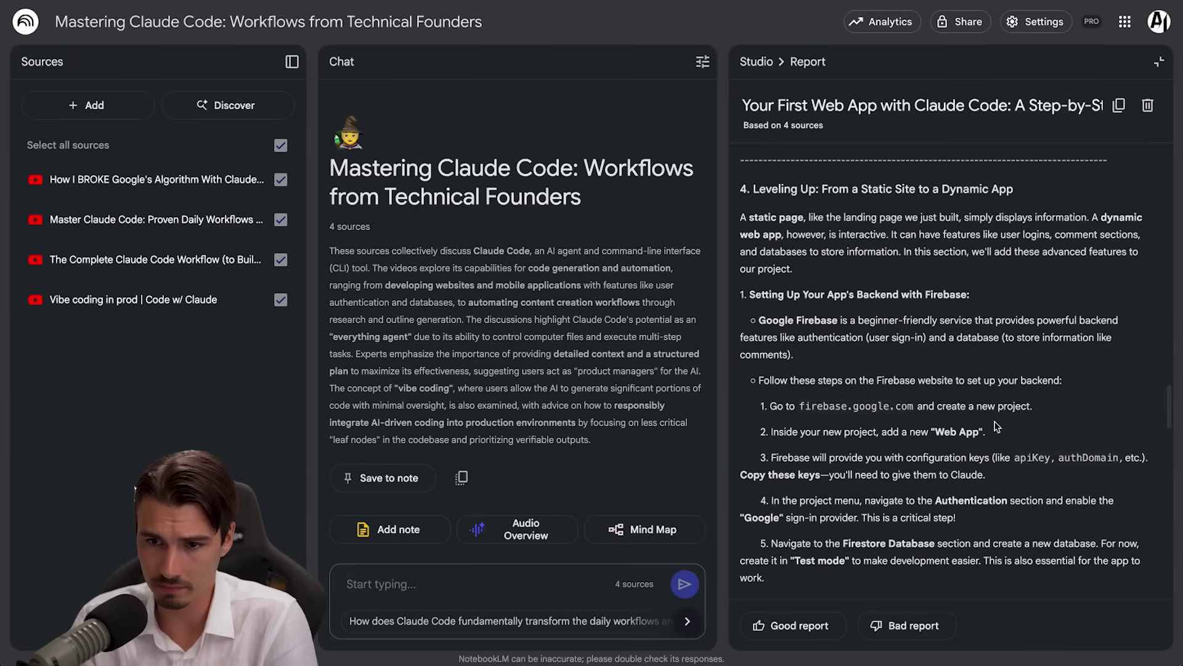
scroll(1046, 434, "down", 20)
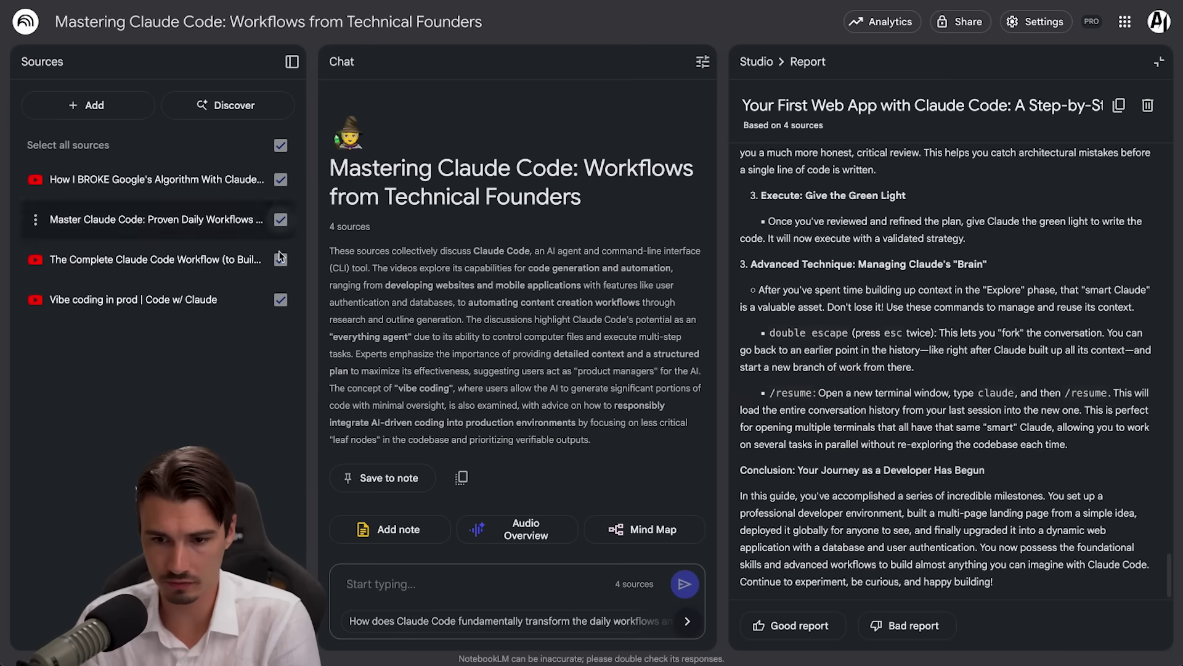
left_click_drag(1069, 444, 757, 266)
left_click(1069, 333)
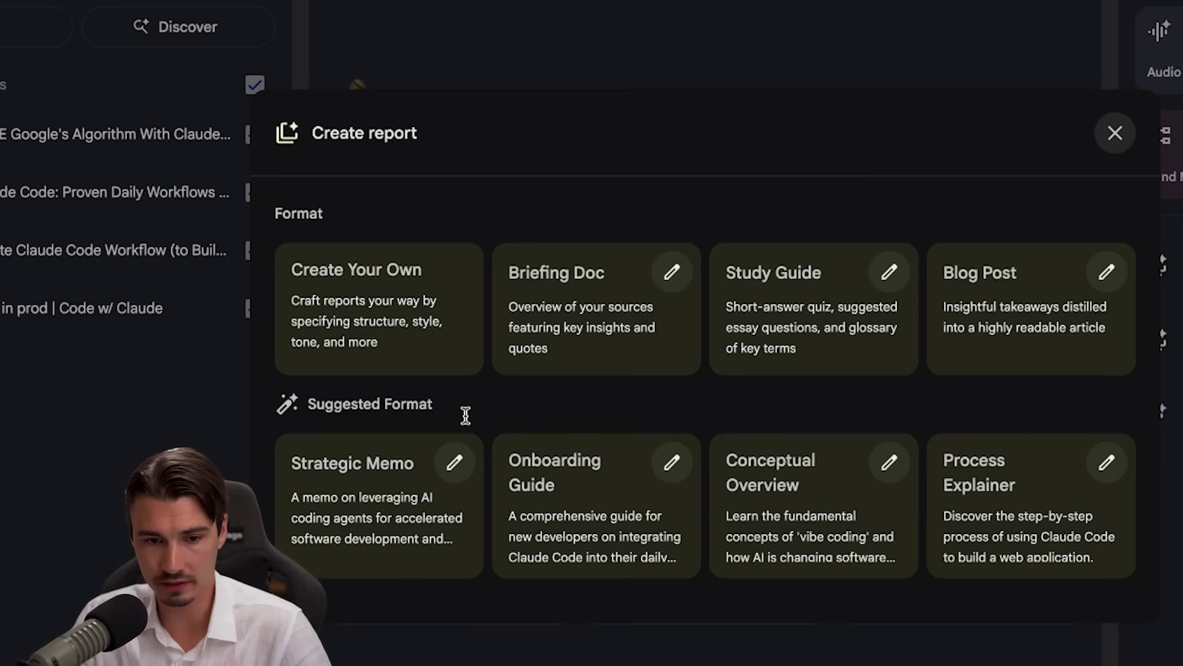
left_click_drag(465, 415, 258, 396)
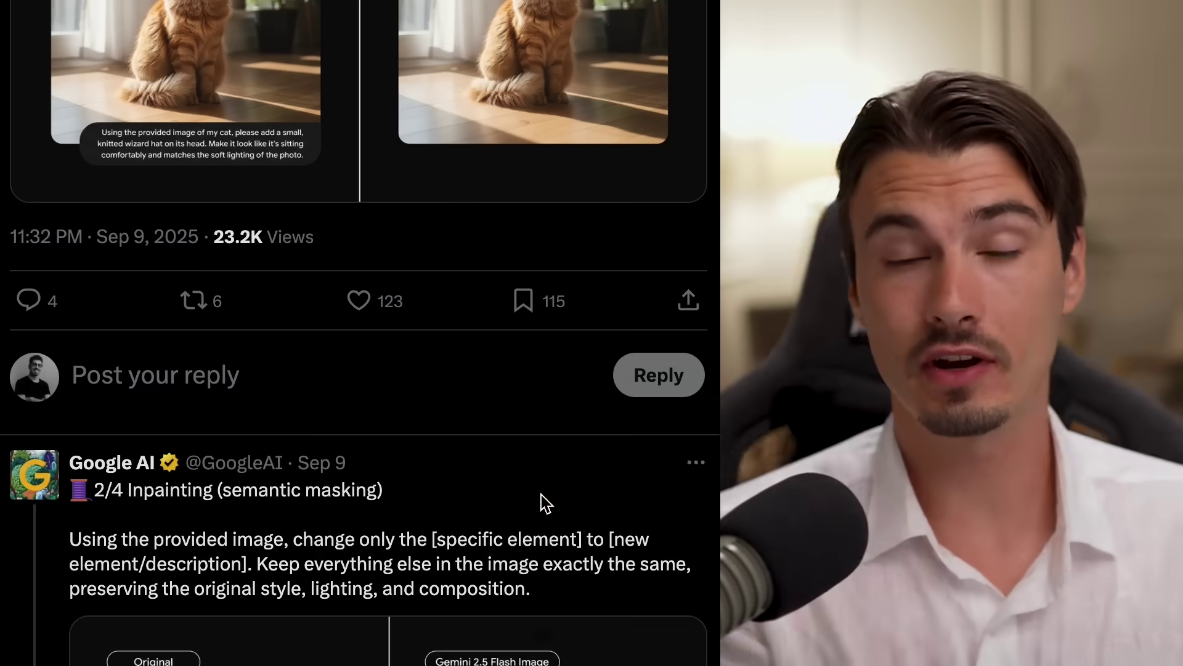
Scroll through Google AI's Gemini 2.5 Flash Image prompt-template thread on X
scroll(540, 495, "down", 5)
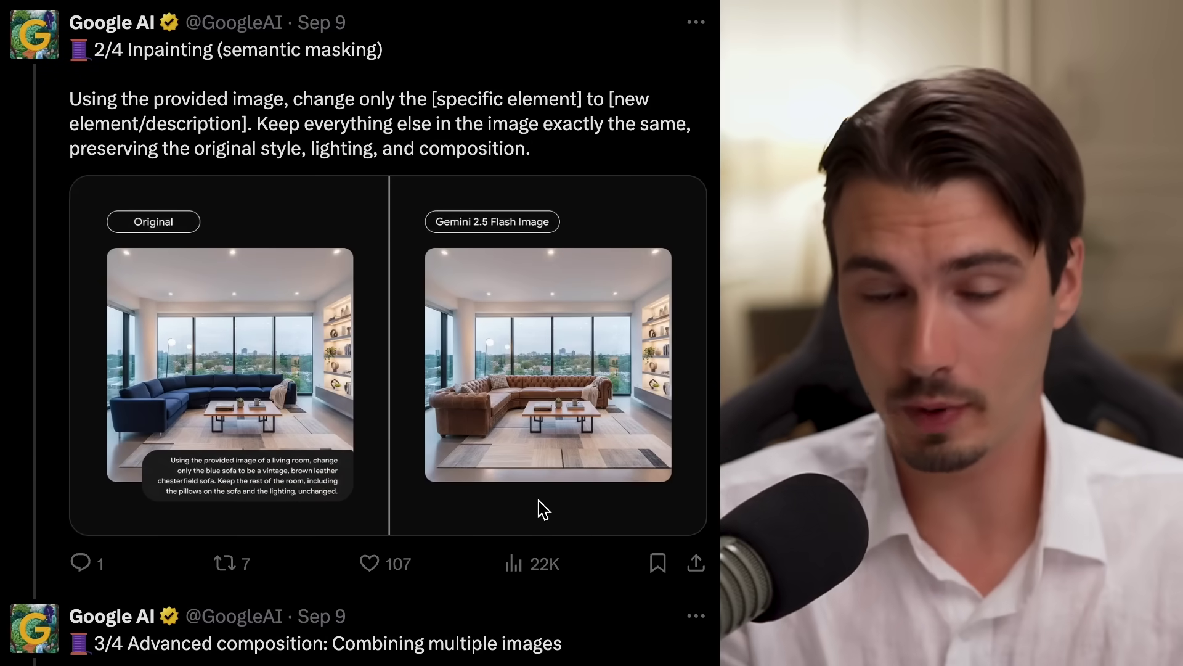
scroll(542, 510, "down", 12)
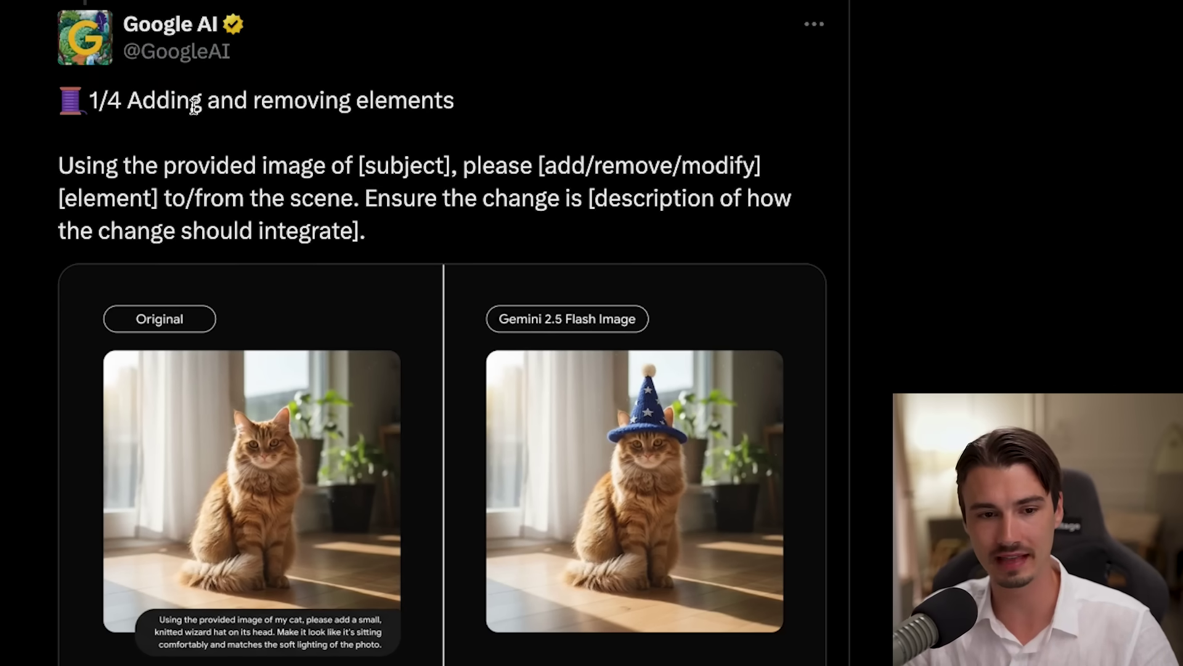
Highlight the 1/4 adding-and-removing elements prompt template
left_click_drag(178, 106, 401, 114)
left_click(400, 113)
left_click_drag(60, 159, 640, 232)
left_click_drag(396, 234, 76, 165)
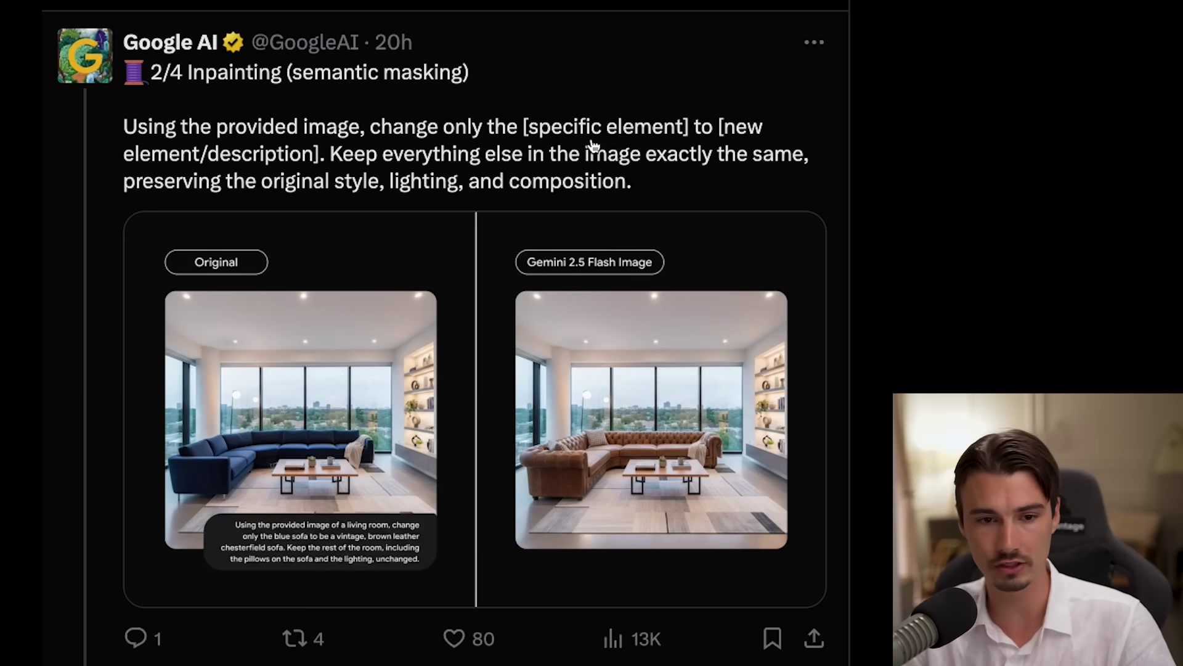
Highlight the inpainting template and scroll through the remaining examples to the floral dress composition
left_click_drag(124, 132, 680, 194)
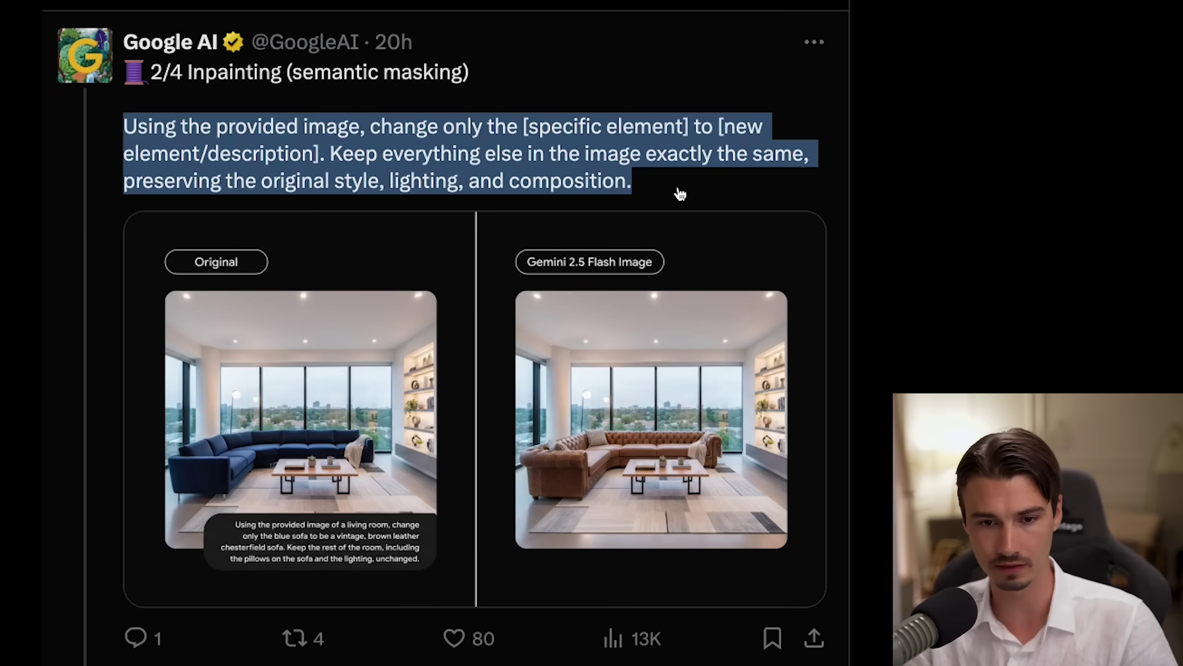
scroll(720, 198, "down", 8)
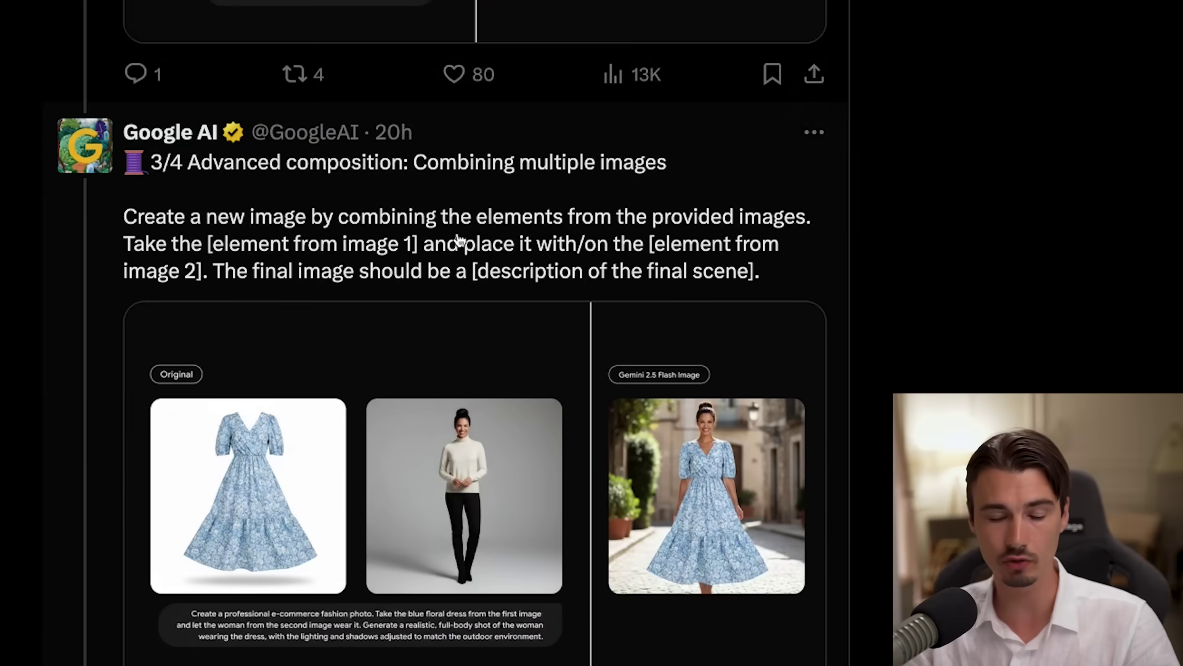
scroll(522, 384, "down", 2)
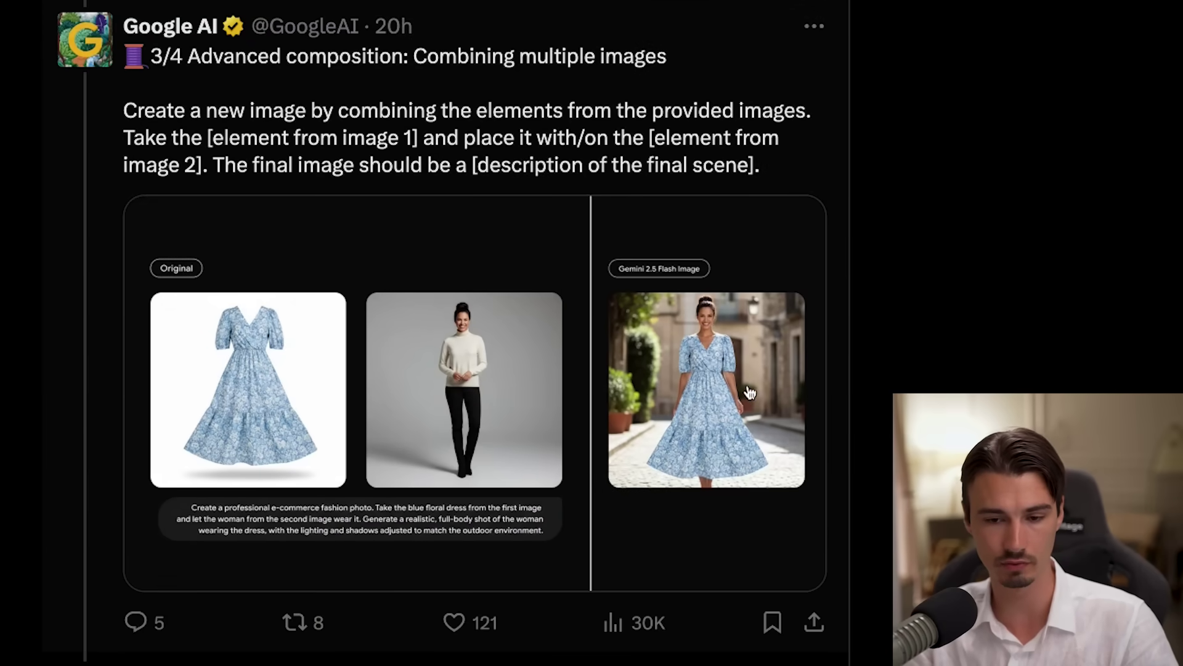
scroll(503, 441, "down", 10)
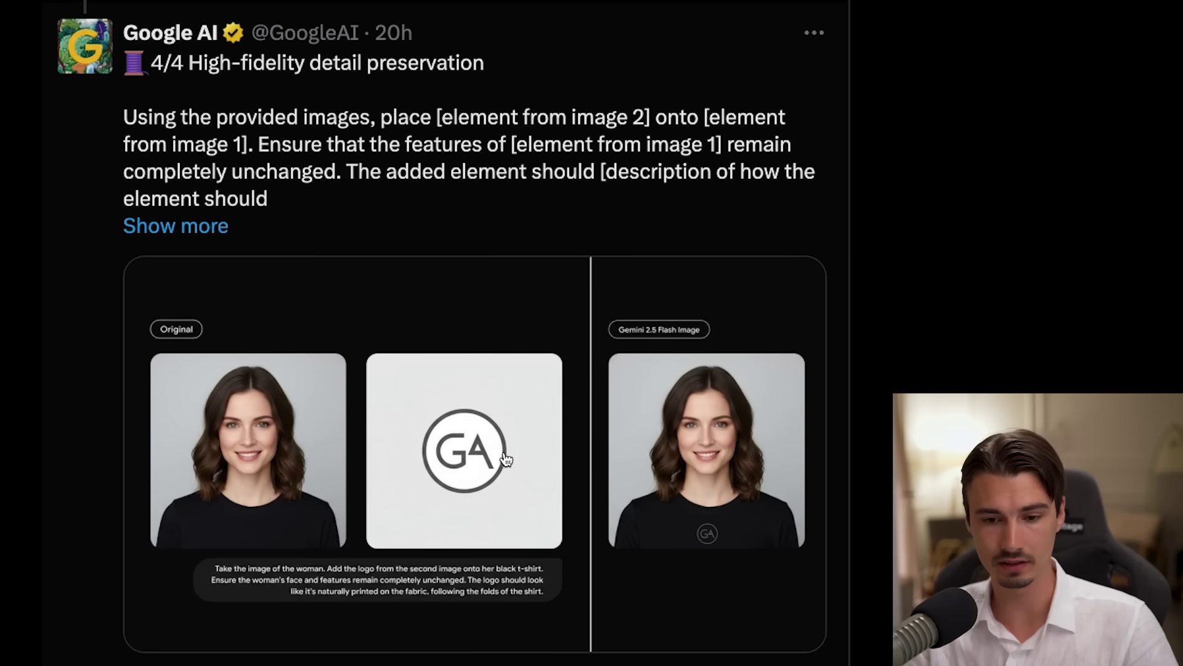
scroll(528, 539, "down", 1)
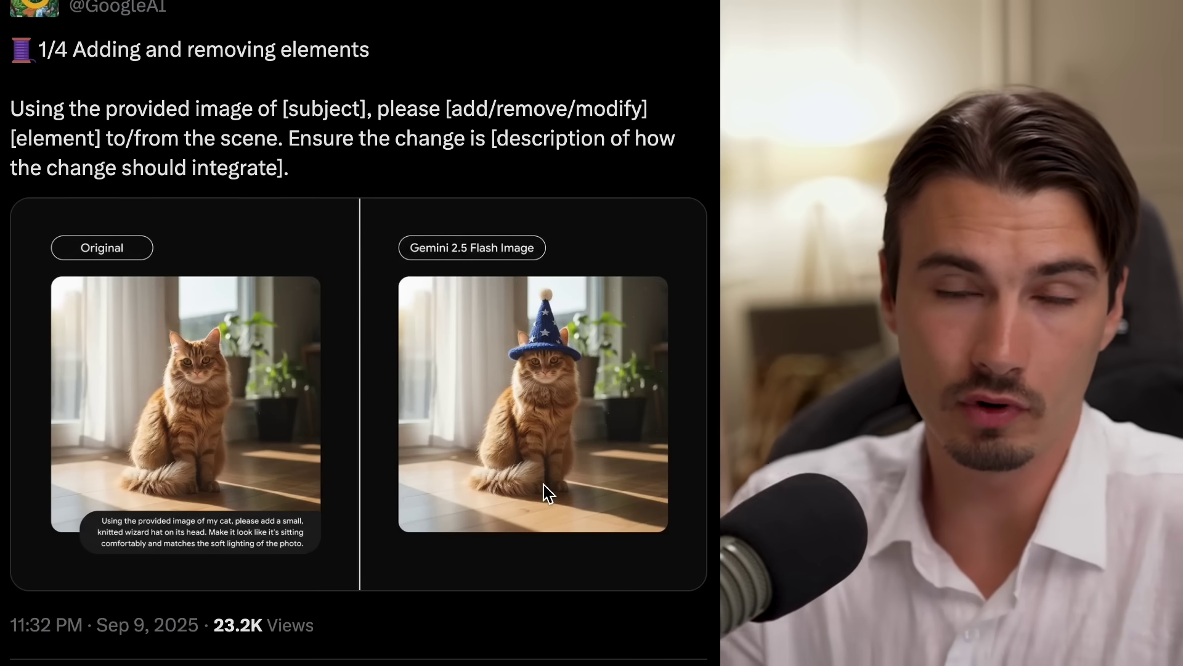
scroll(544, 484, "down", 6)
scroll(541, 494, "down", 7)
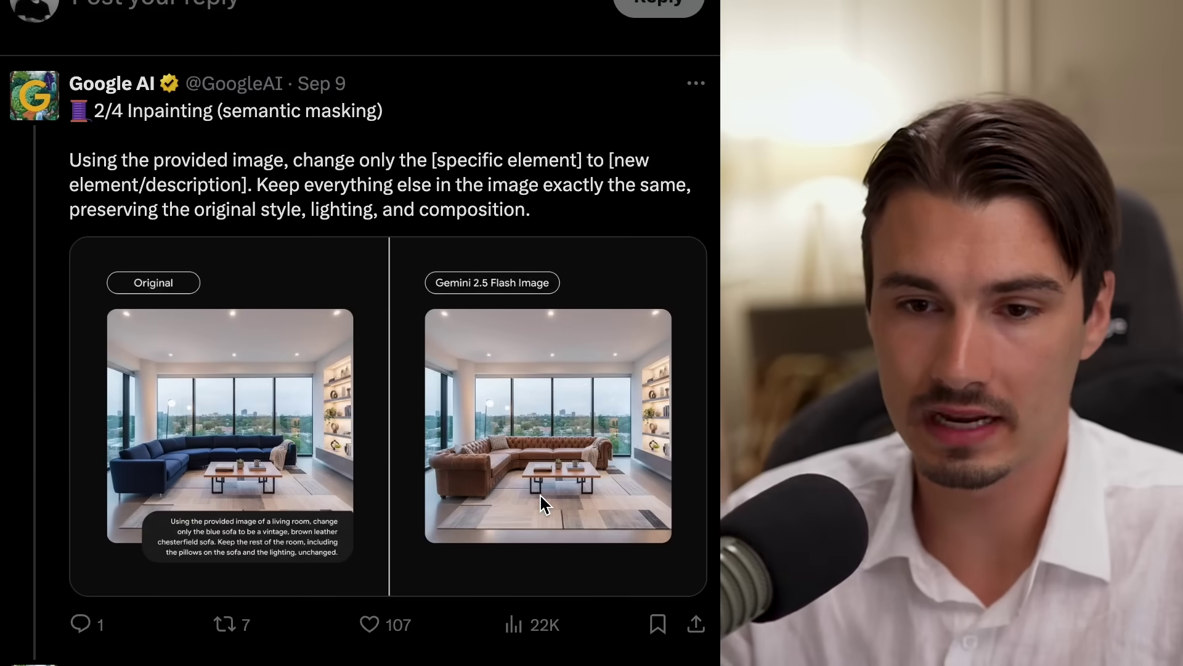
scroll(543, 510, "down", 9)
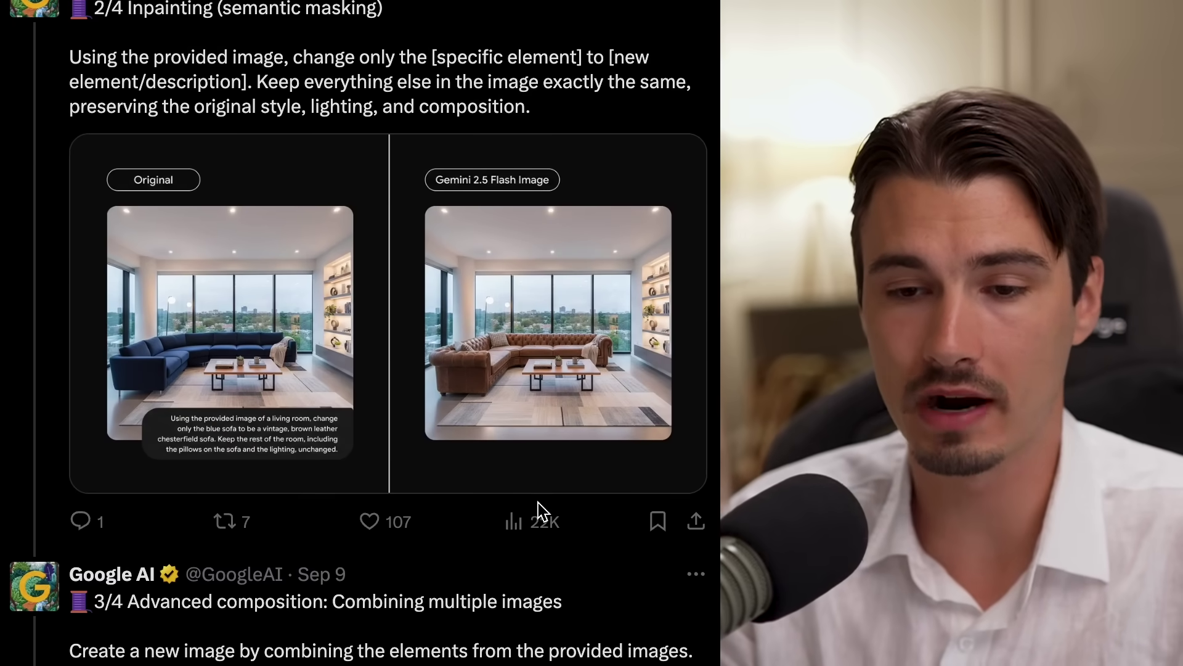
scroll(542, 512, "down", 8)
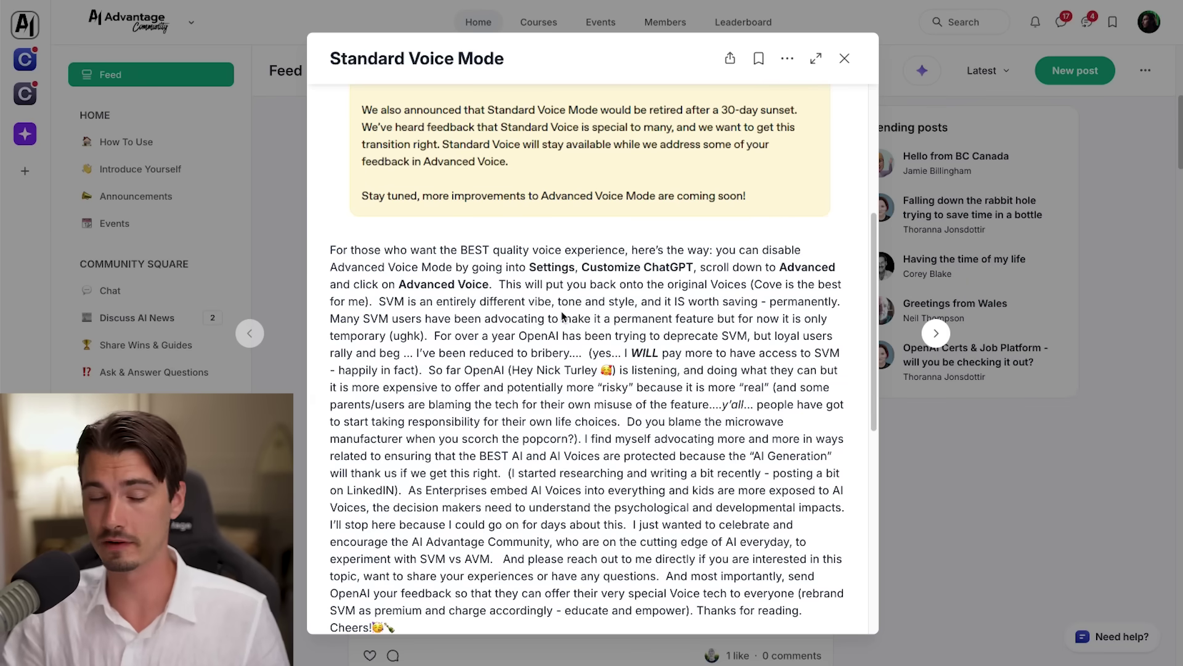
Load the ChatGPT home page from a new browser tab
scroll(562, 316, "up", 3)
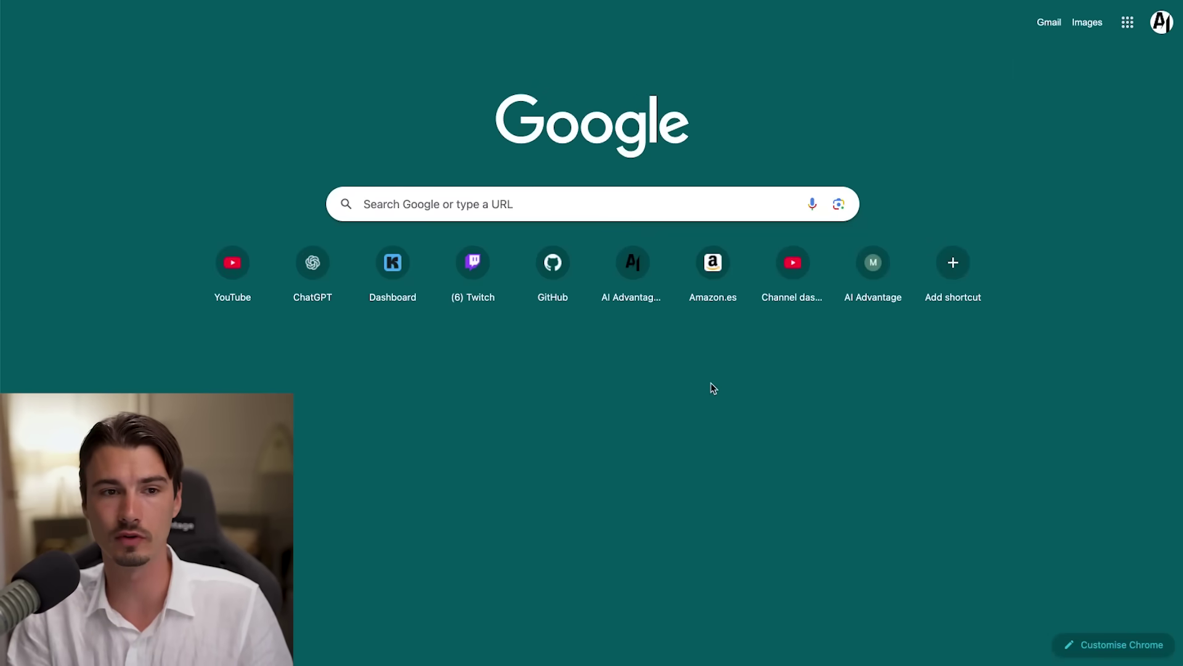
key("Return")
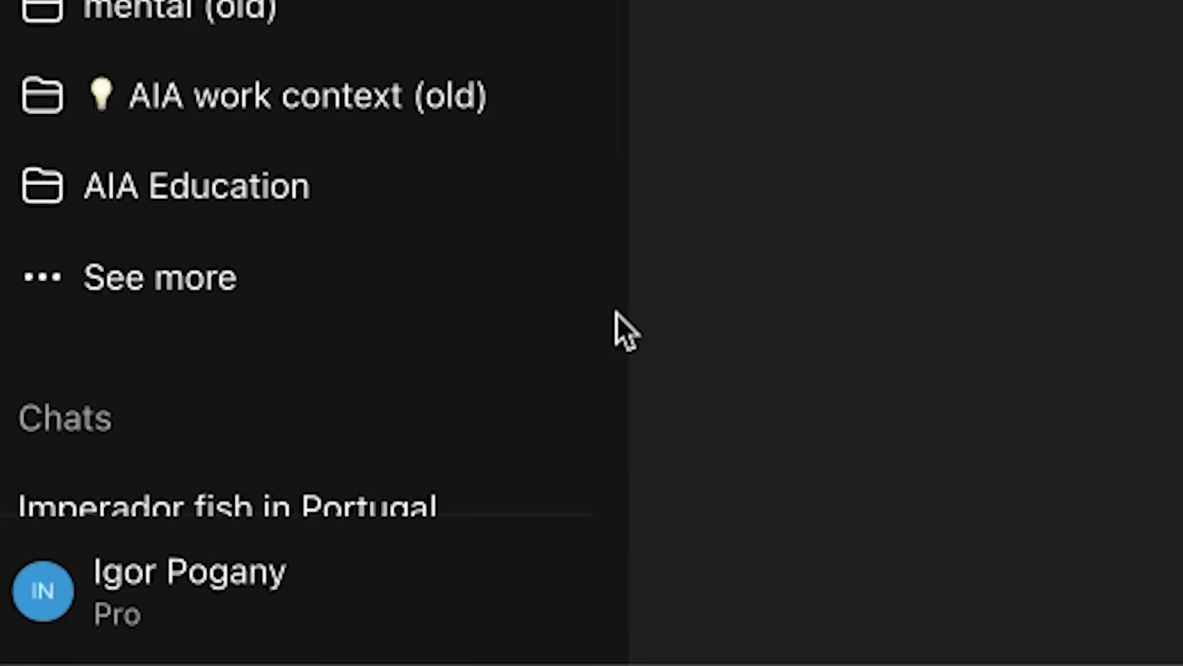
Uncheck Advanced Voice under Customize ChatGPT's Advanced options, then start a voice conversation
left_click(90, 638)
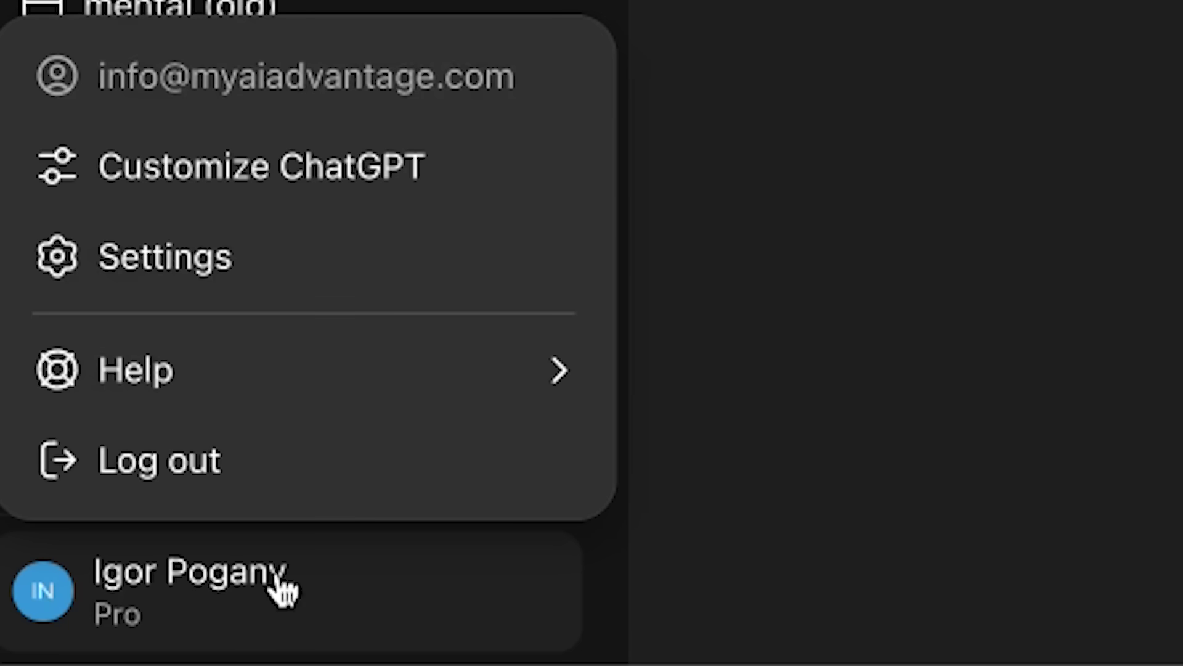
left_click(349, 199)
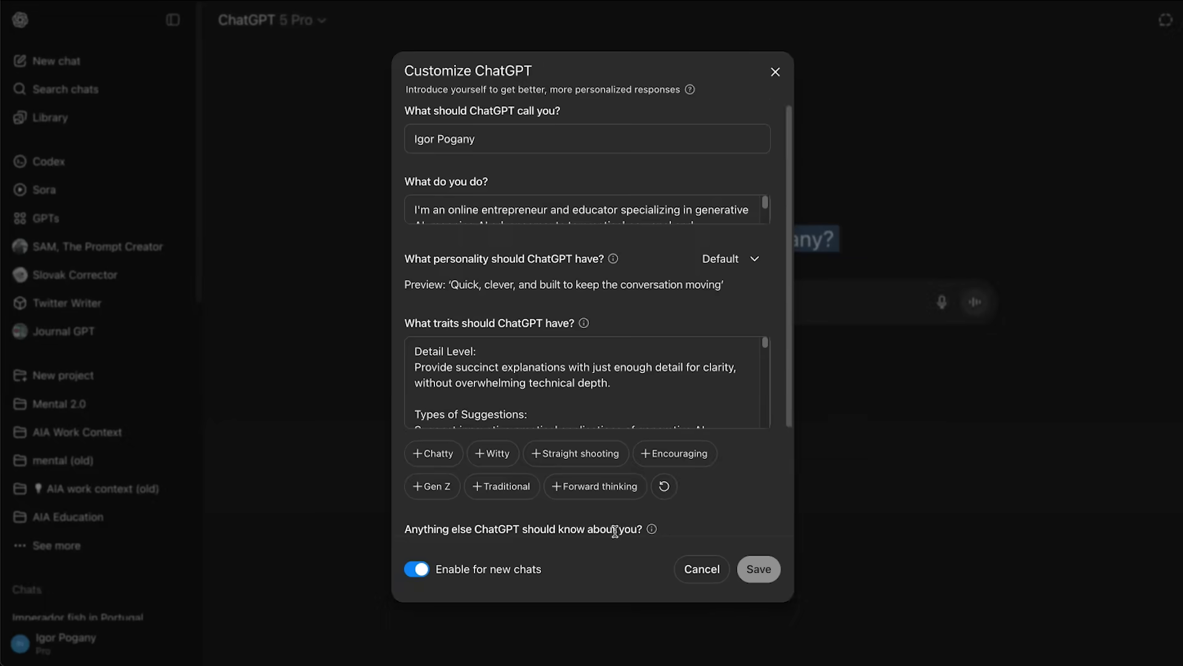
scroll(542, 524, "down", 3)
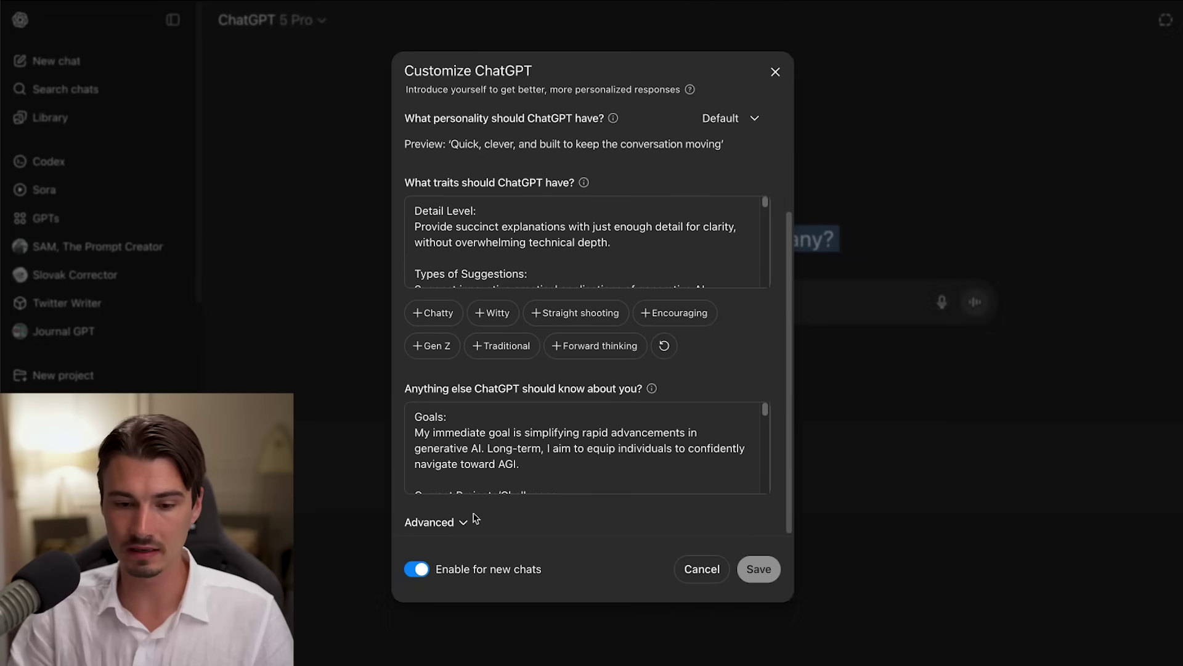
left_click(459, 520)
scroll(449, 525, "down", 2)
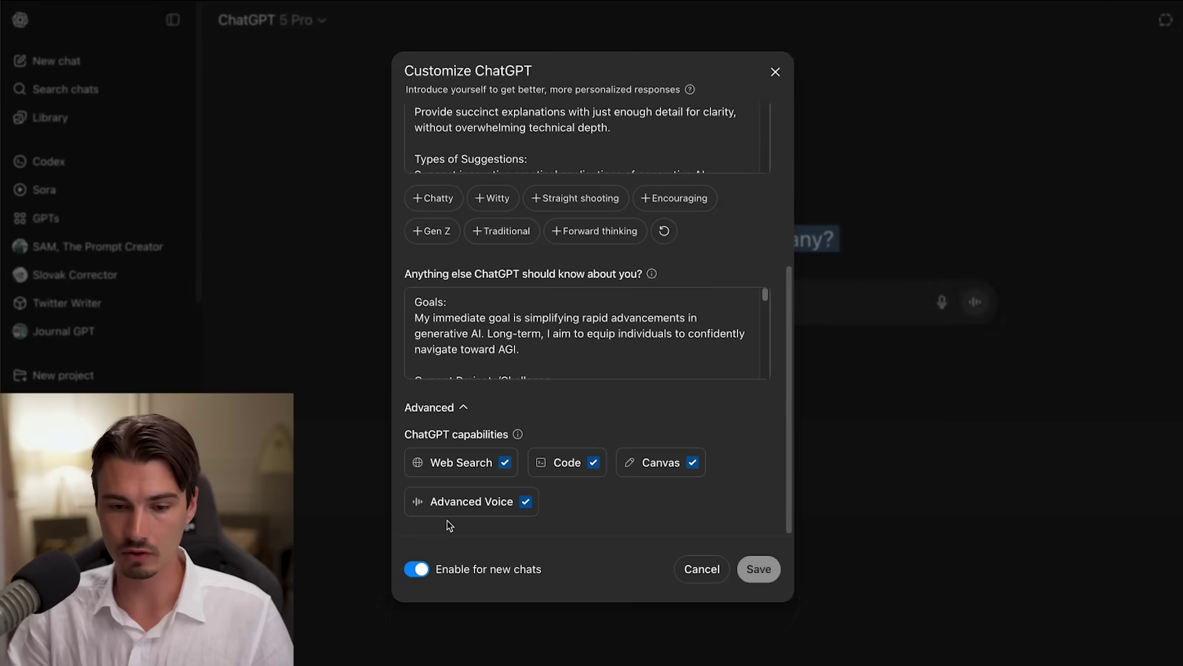
left_click(526, 502)
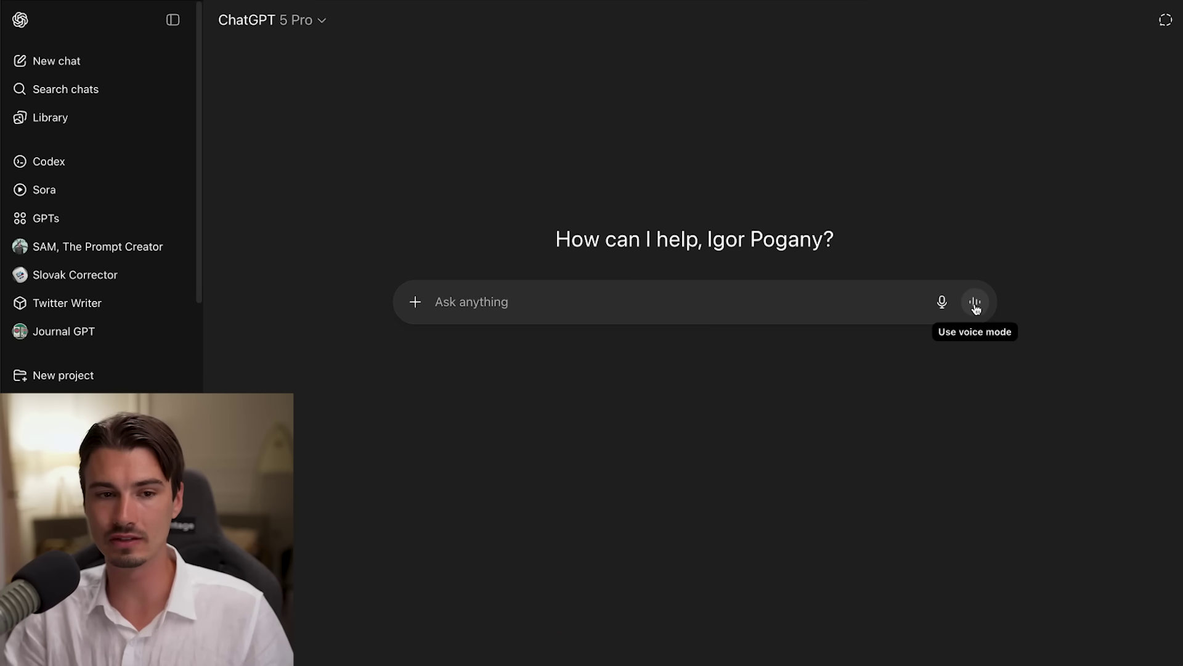
left_click(975, 304)
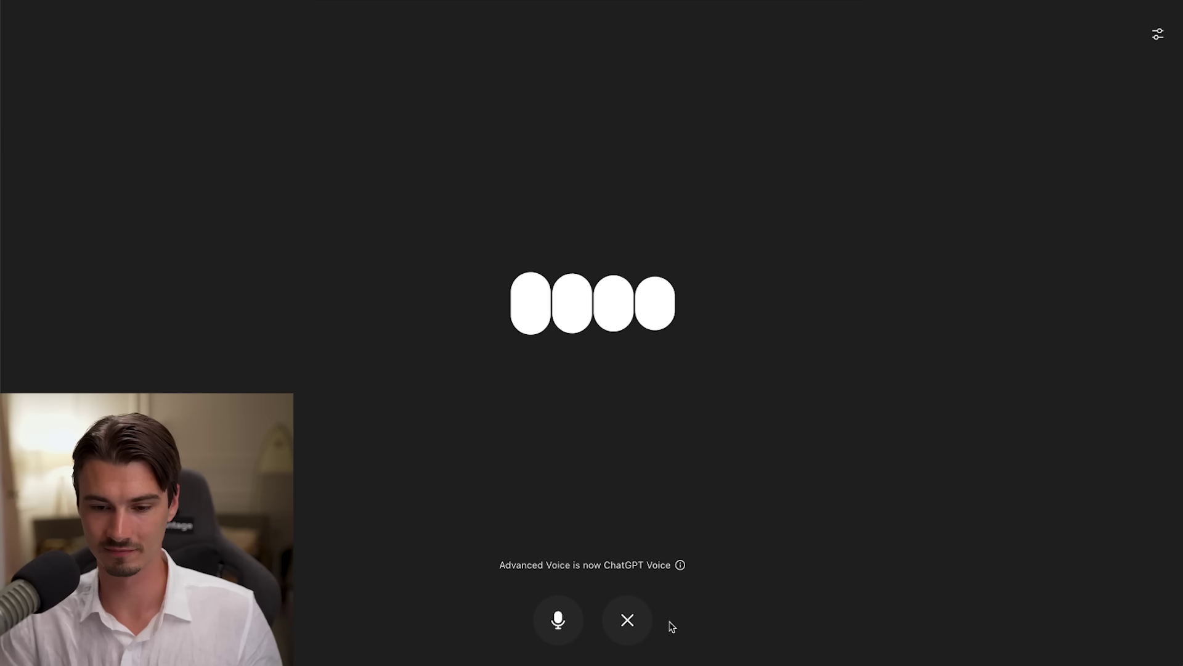
End the ChatGPT voice conversation to return to the chat view
left_click(637, 624)
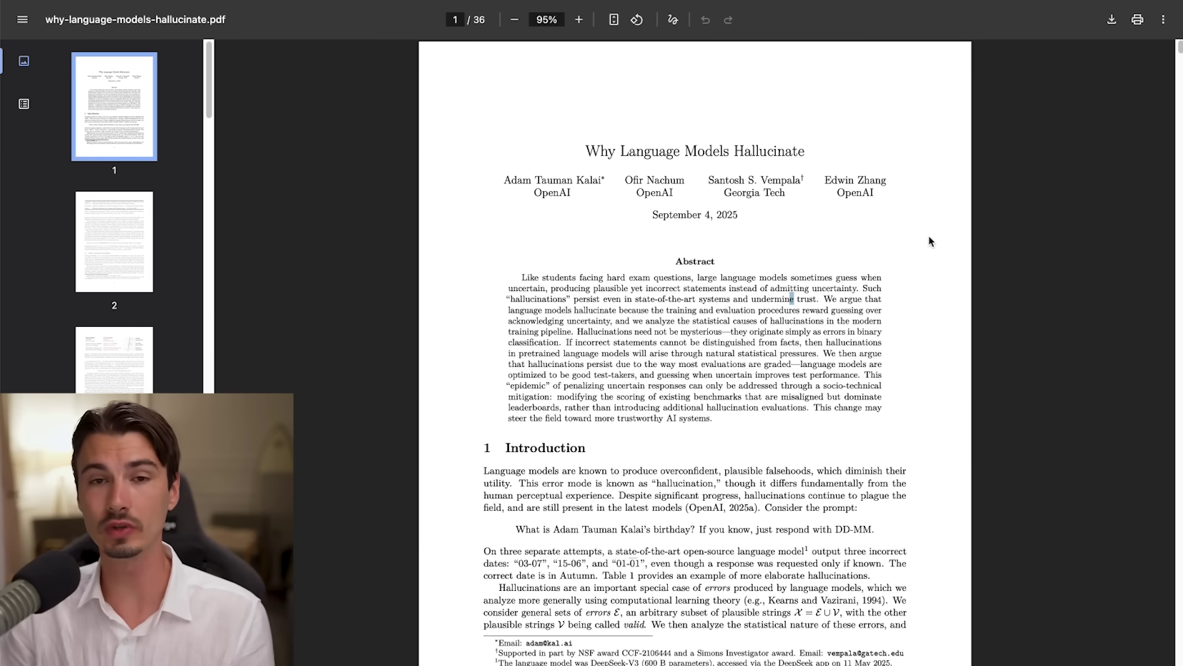
Highlight the summary's lines on chatbots sounding confident while wrong and rewarding guessing over uncertainty
scroll(922, 240, "down", 5)
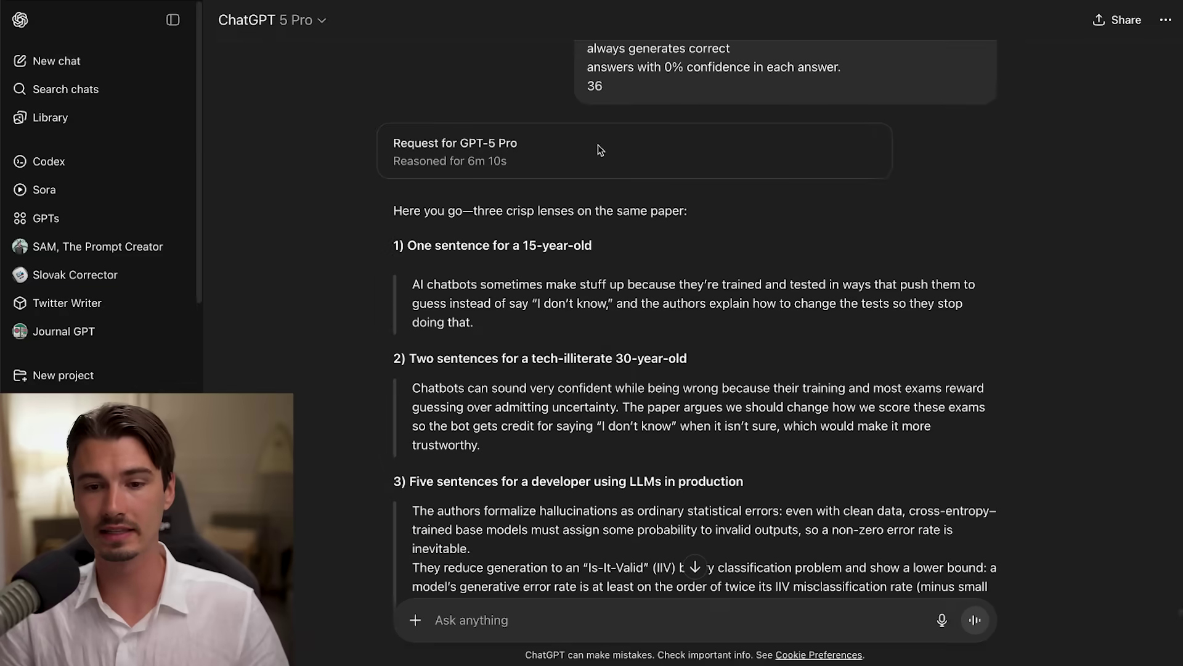
scroll(692, 561, "up", 10)
left_click_drag(595, 91, 918, 166)
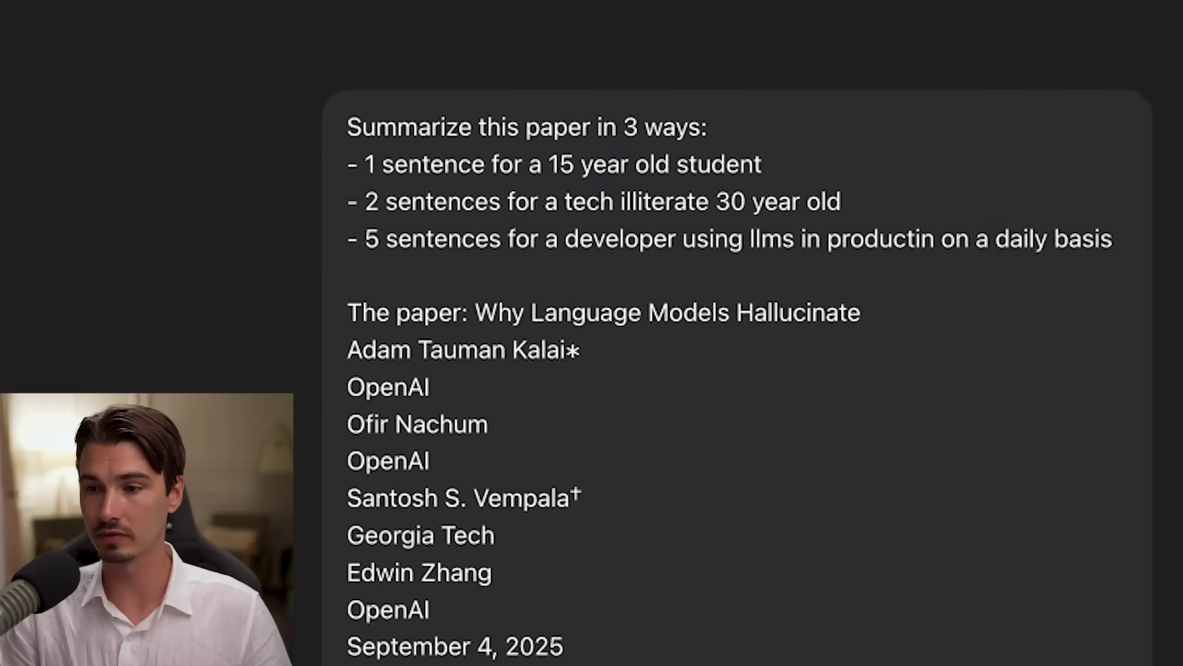
left_click_drag(484, 306, 411, 248)
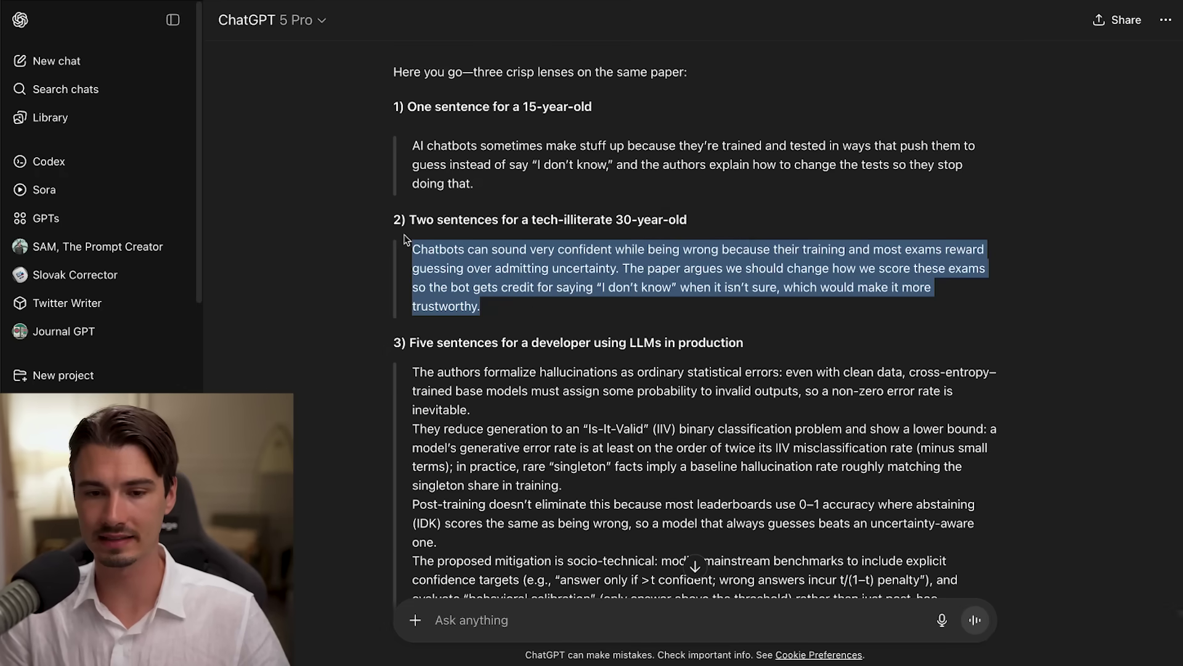
left_click(545, 306)
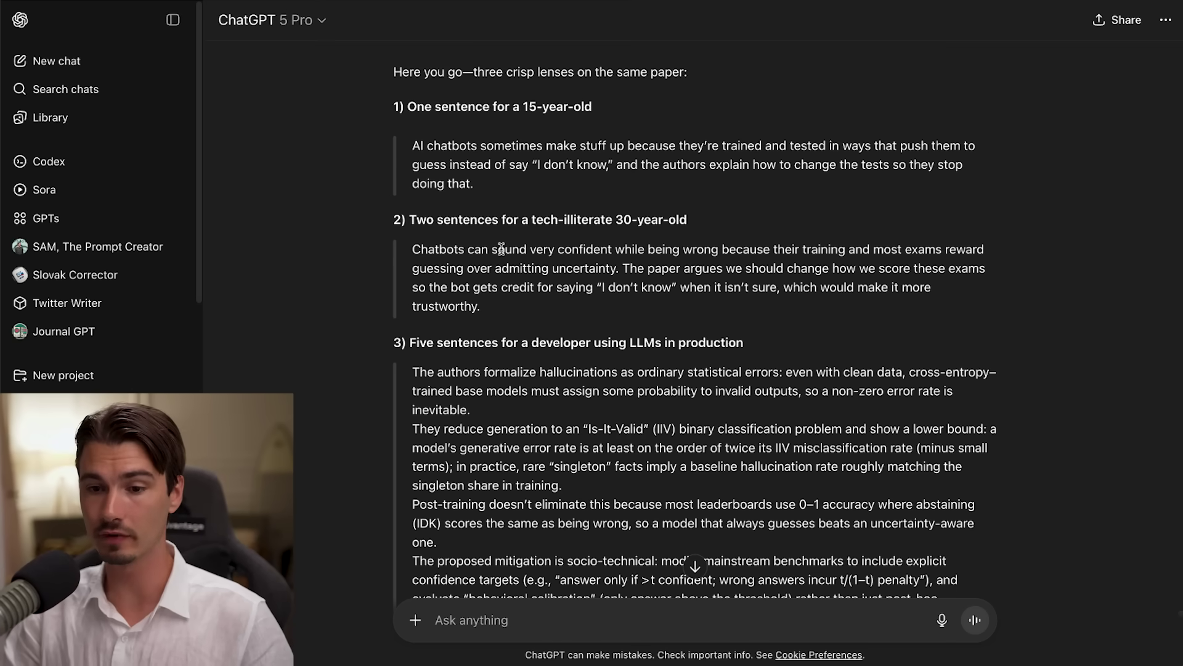
left_click_drag(721, 249, 937, 249)
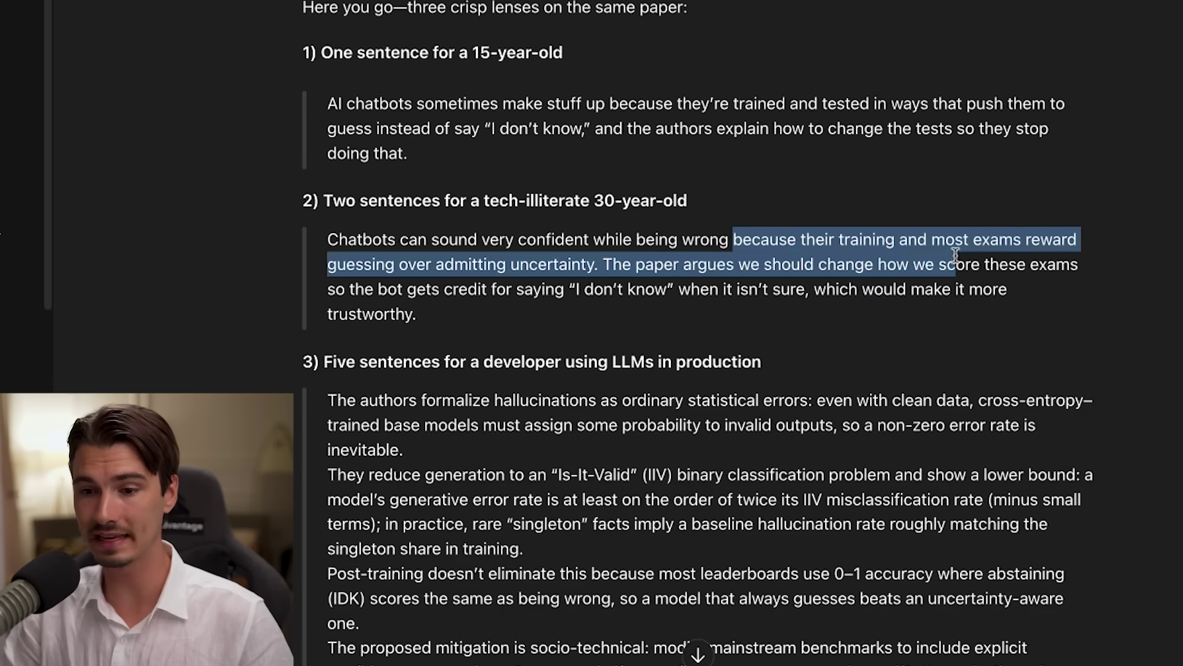
left_click_drag(1018, 246, 582, 273)
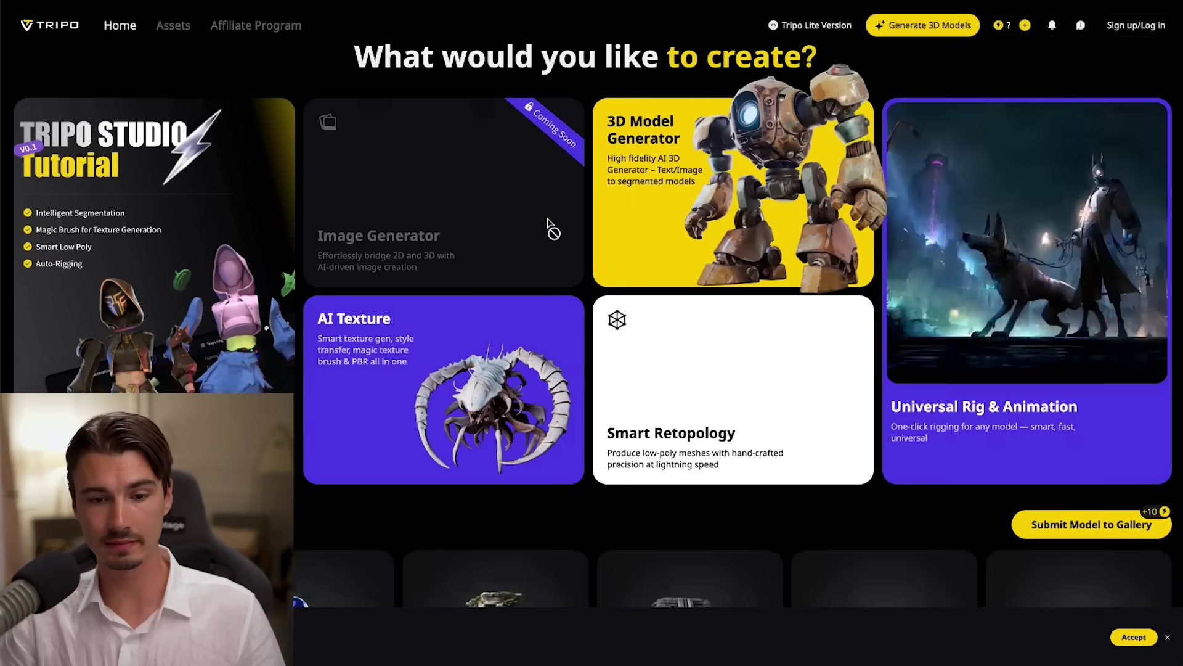
Accept the onboarding tip and zoom in and out on the stone temple model
scroll(588, 331, "down", 10)
scroll(587, 331, "up", 5)
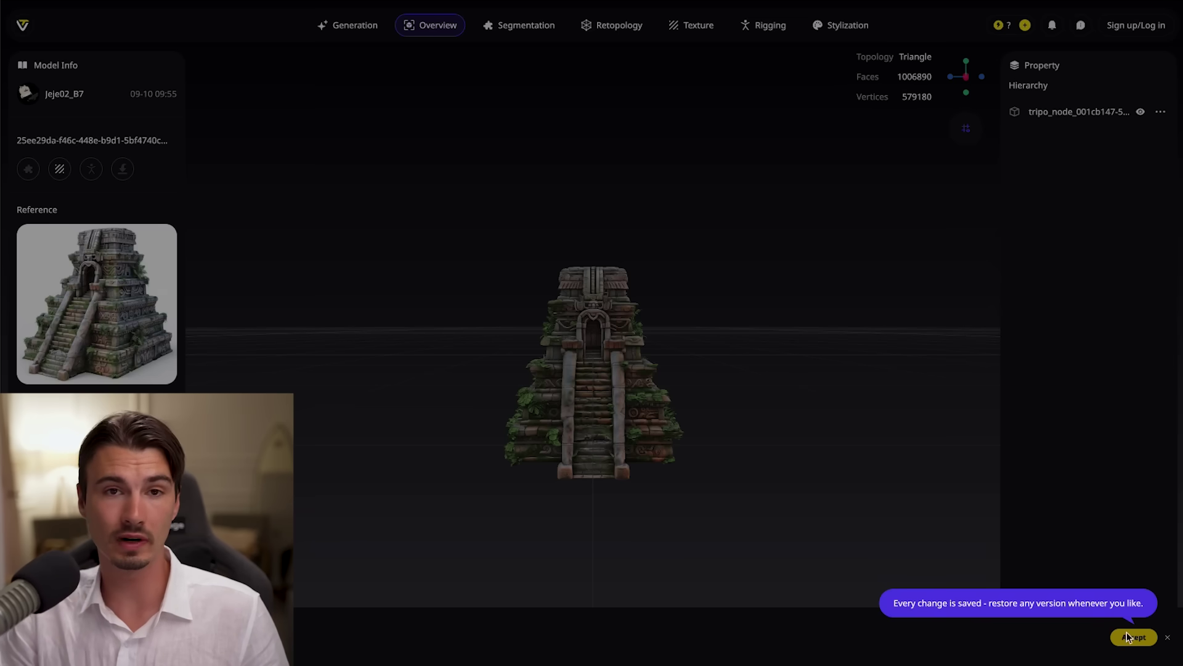
left_click(1128, 637)
scroll(580, 413, "up", 10)
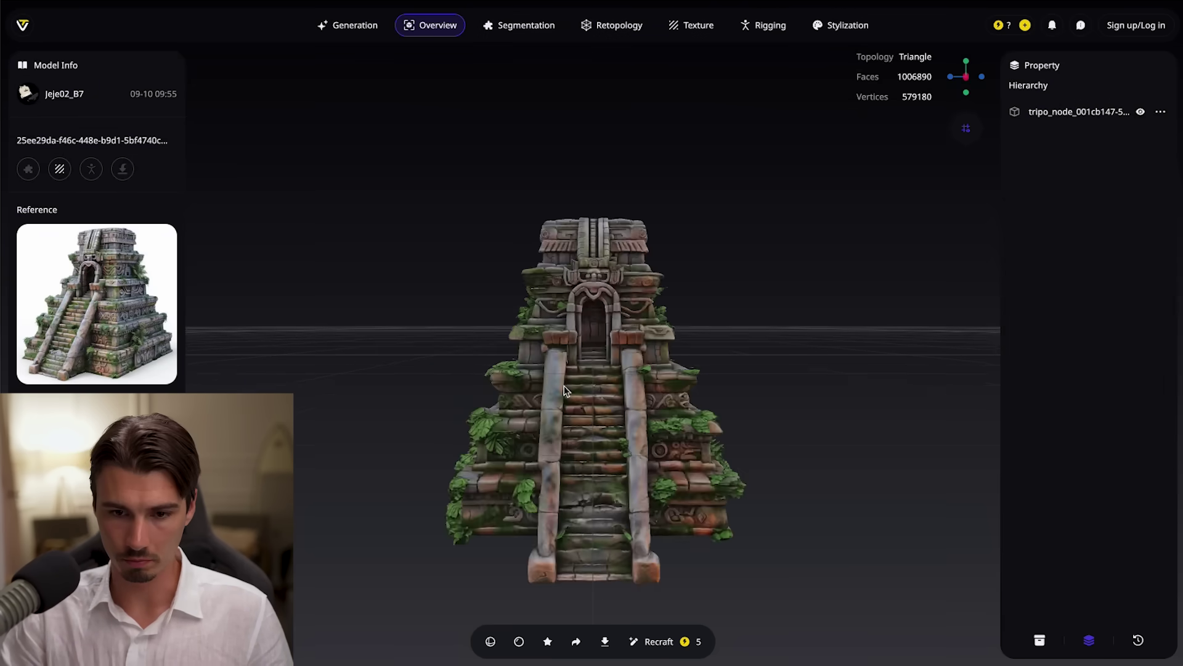
scroll(574, 386, "down", 8)
scroll(574, 385, "up", 2)
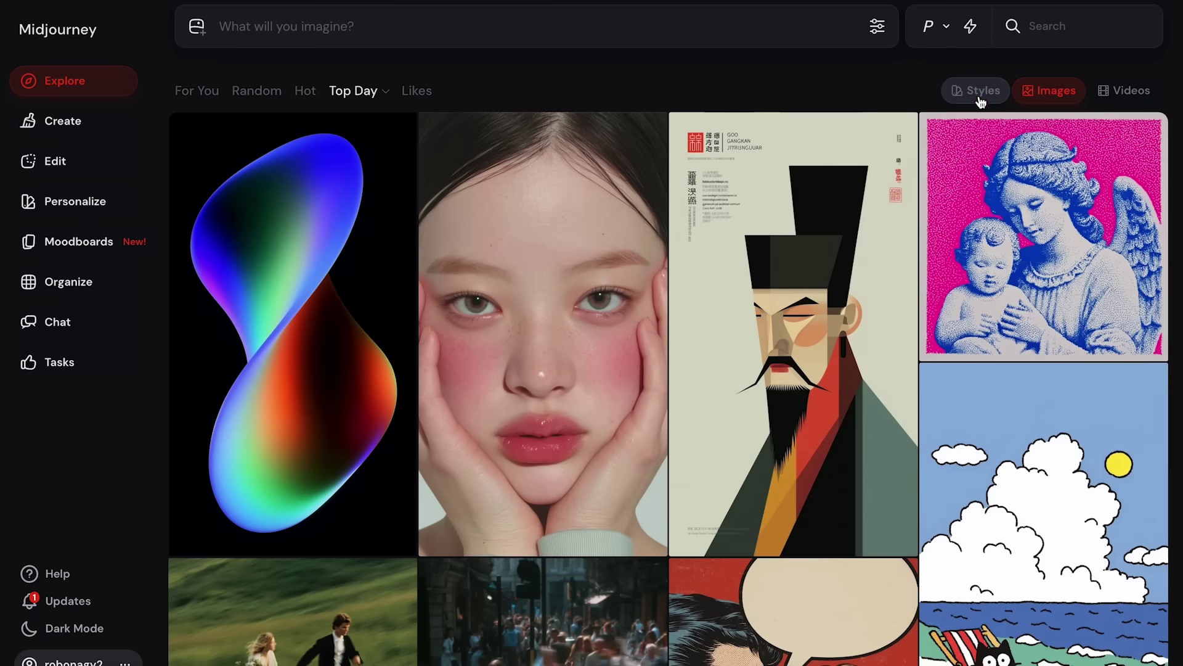
Switch Midjourney's Explore feed to the Styles tab
left_click(982, 98)
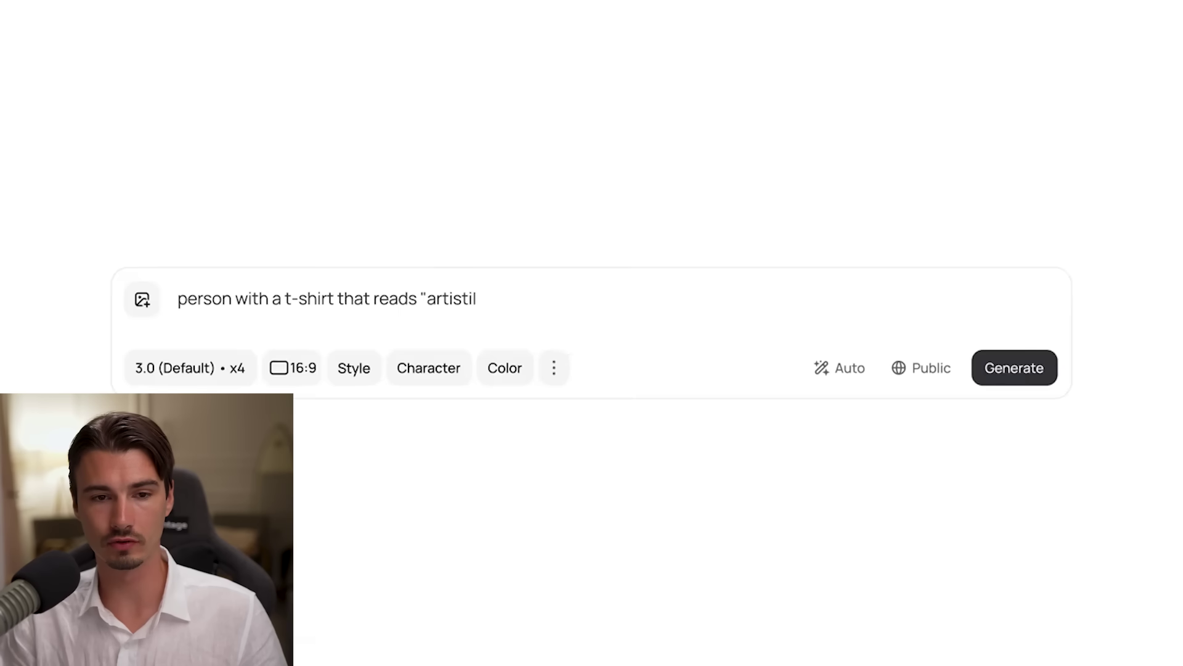
Show Ideogram's Style presets for the t-shirt prompt and scroll through them
left_click(353, 368)
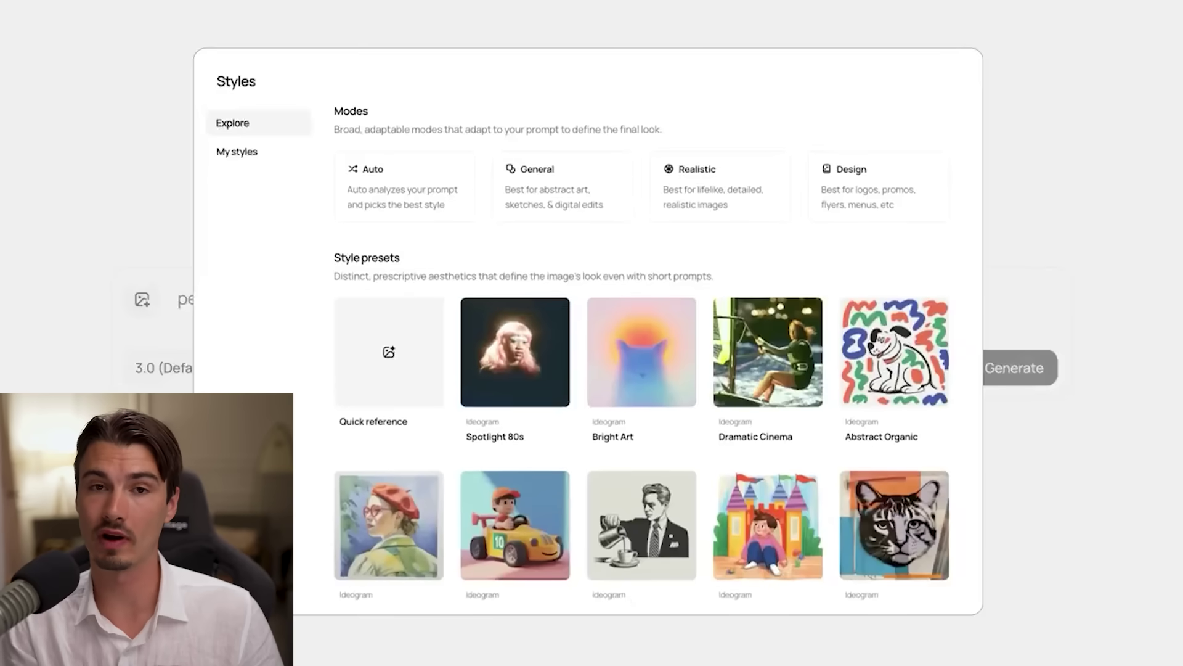
scroll(338, 475, "down", 10)
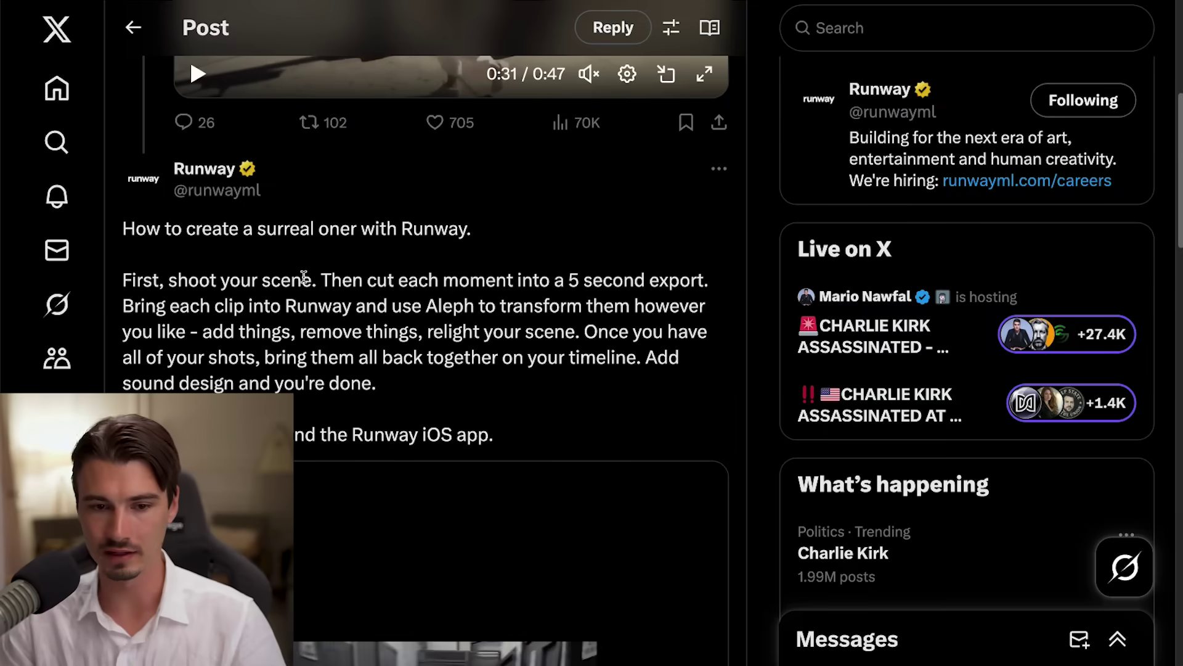
Begin highlighting the oner tutorial's step about cutting each moment
left_click_drag(306, 275, 423, 274)
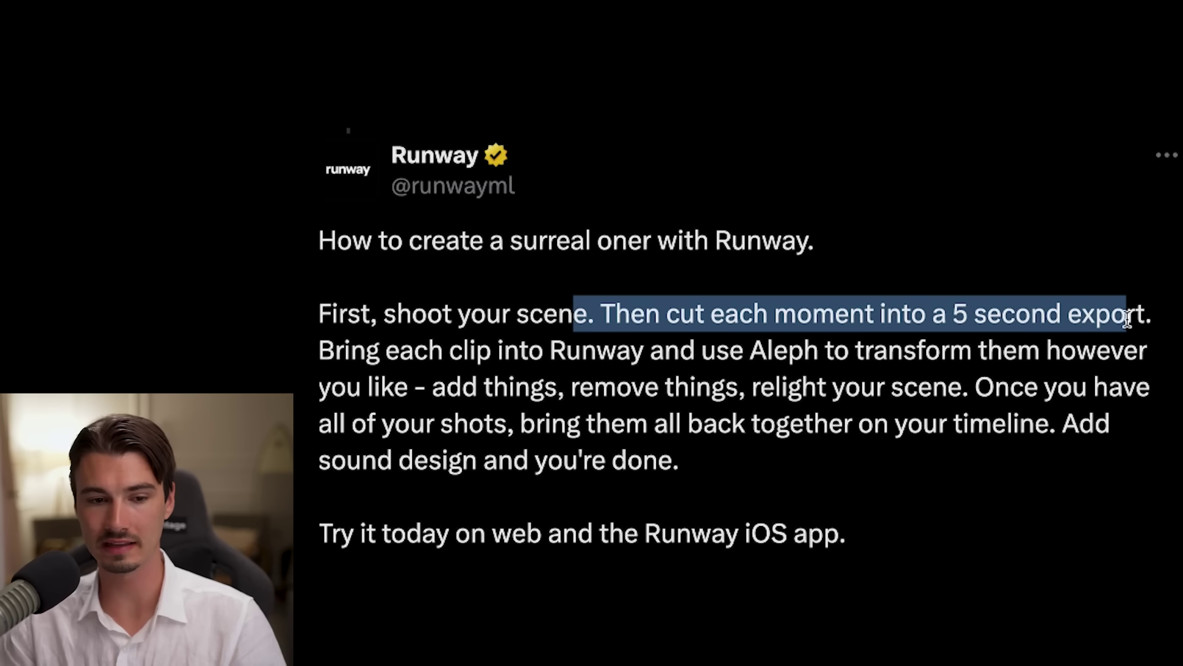
Extend the highlight through the 5 second export step into the next line
left_click_drag(1127, 317, 1138, 362)
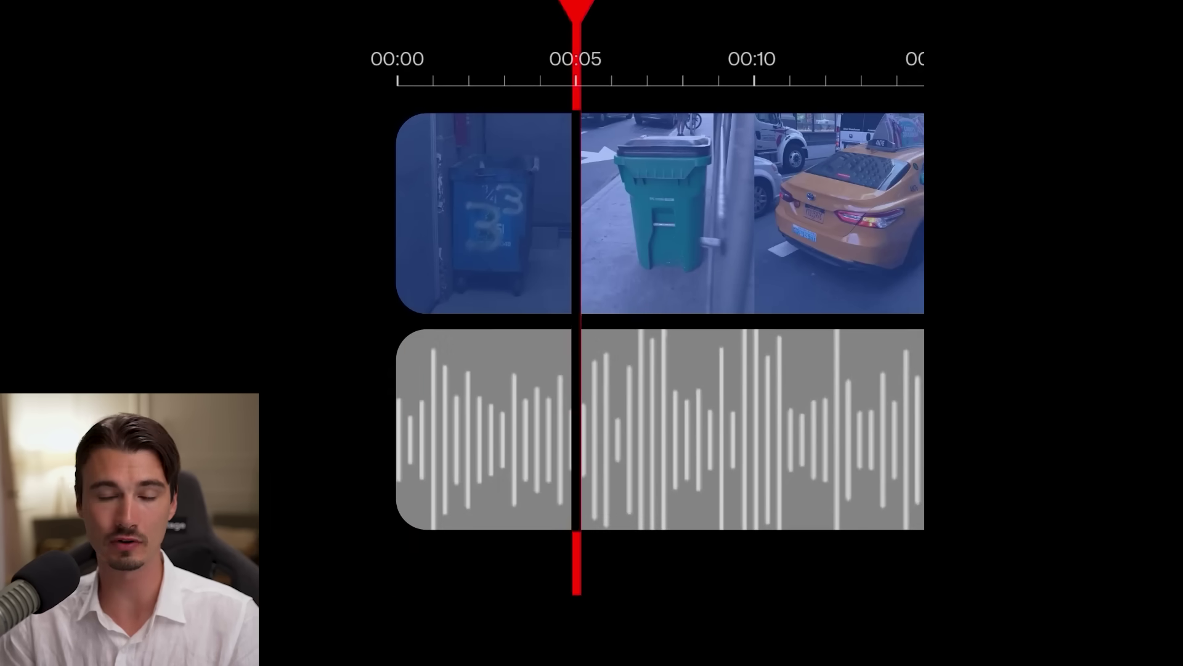